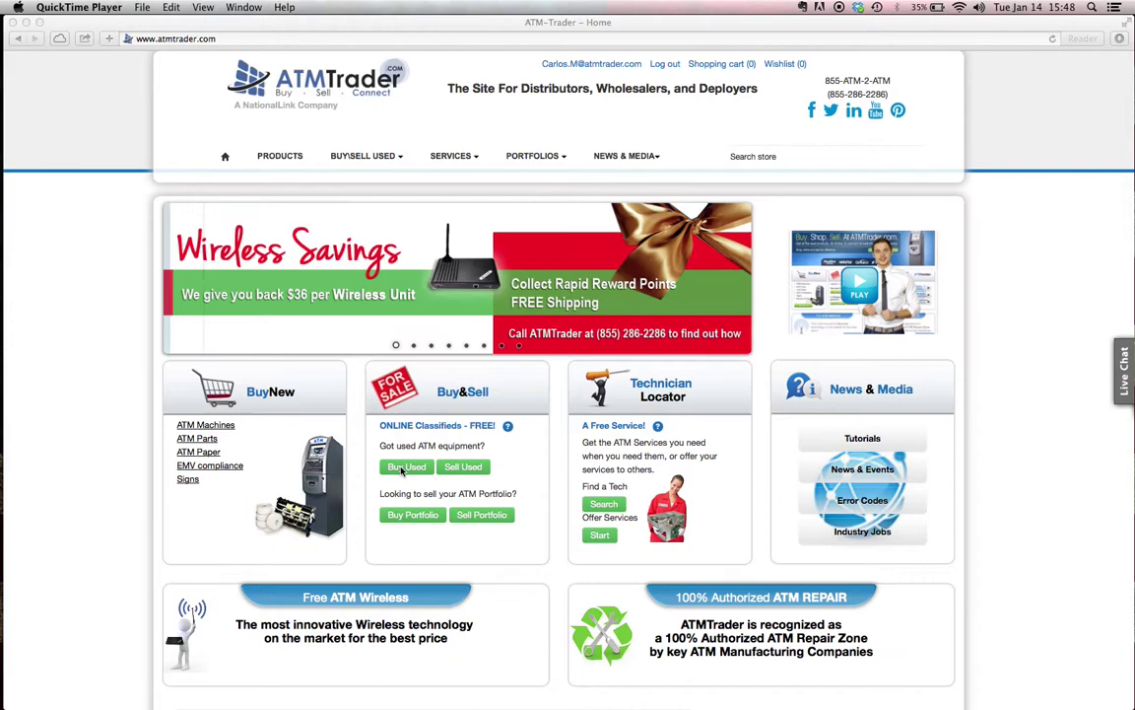
Open the Buy Used page from BUY\SELL USED and scroll through the used ATM listings
click(371, 160)
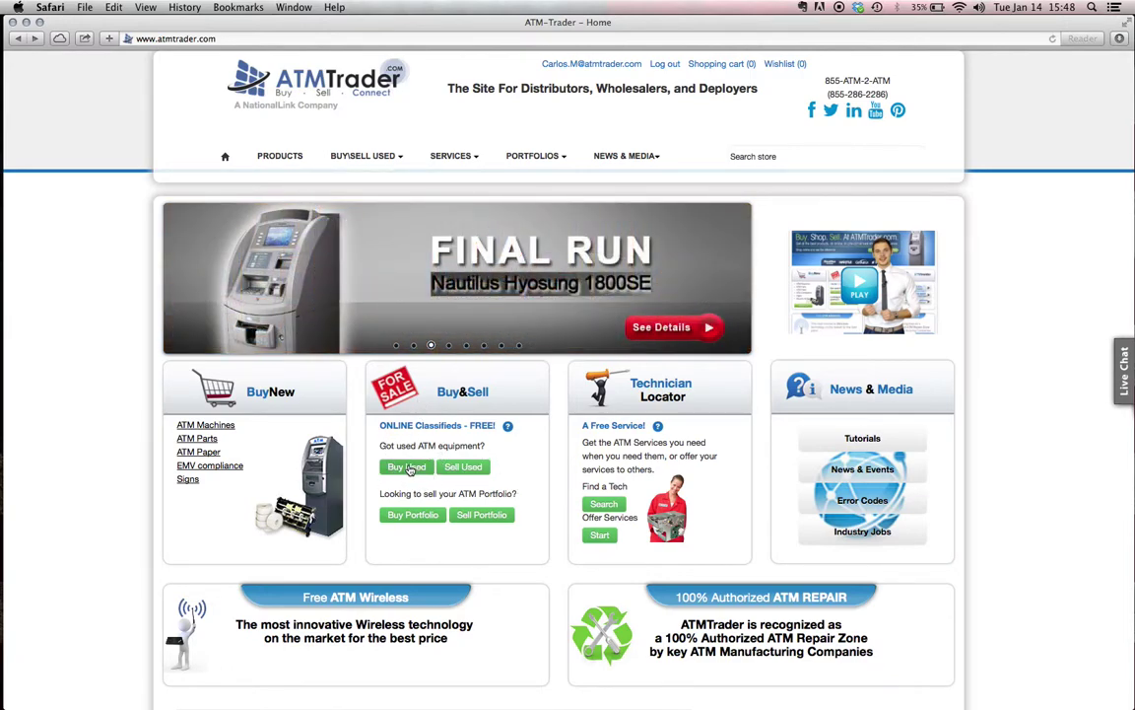
click(407, 468)
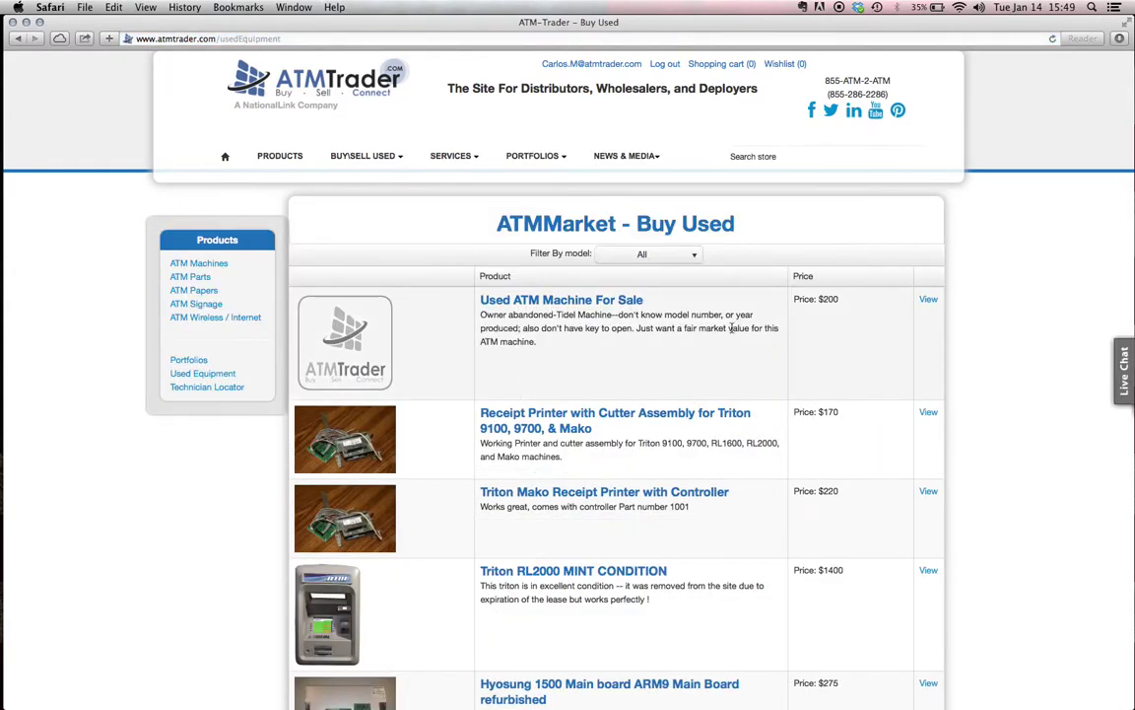
scroll(626, 361, down, 5)
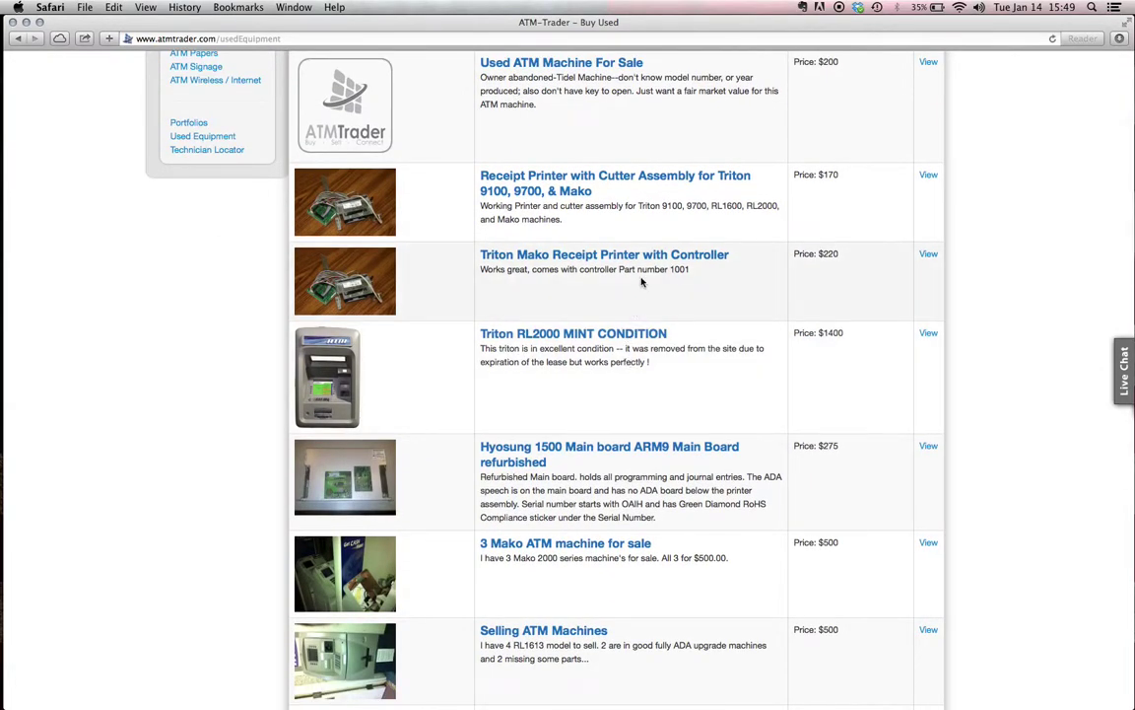
scroll(641, 281, down, 5)
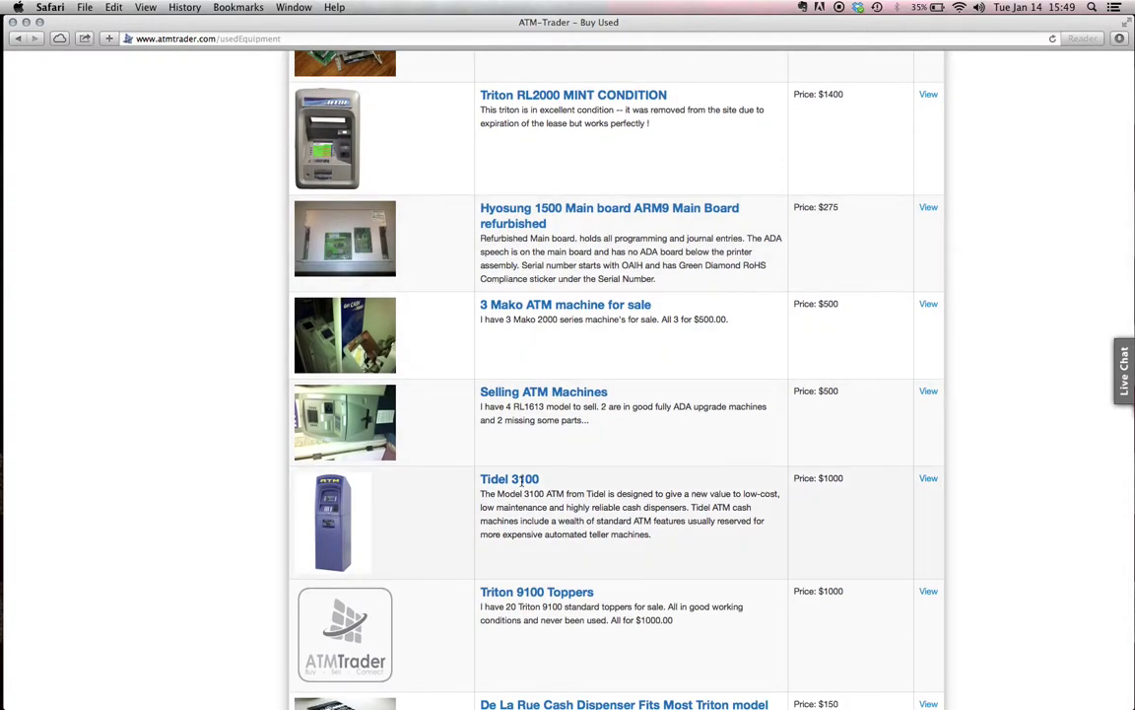
click(929, 480)
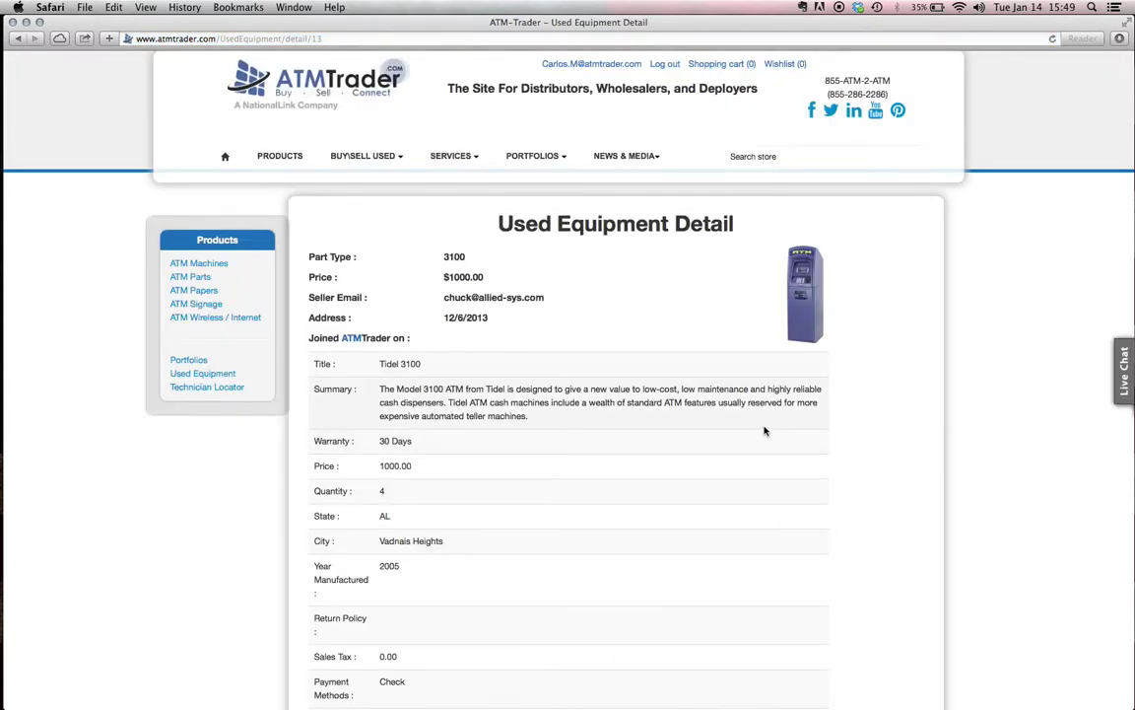
scroll(692, 374, down, 3)
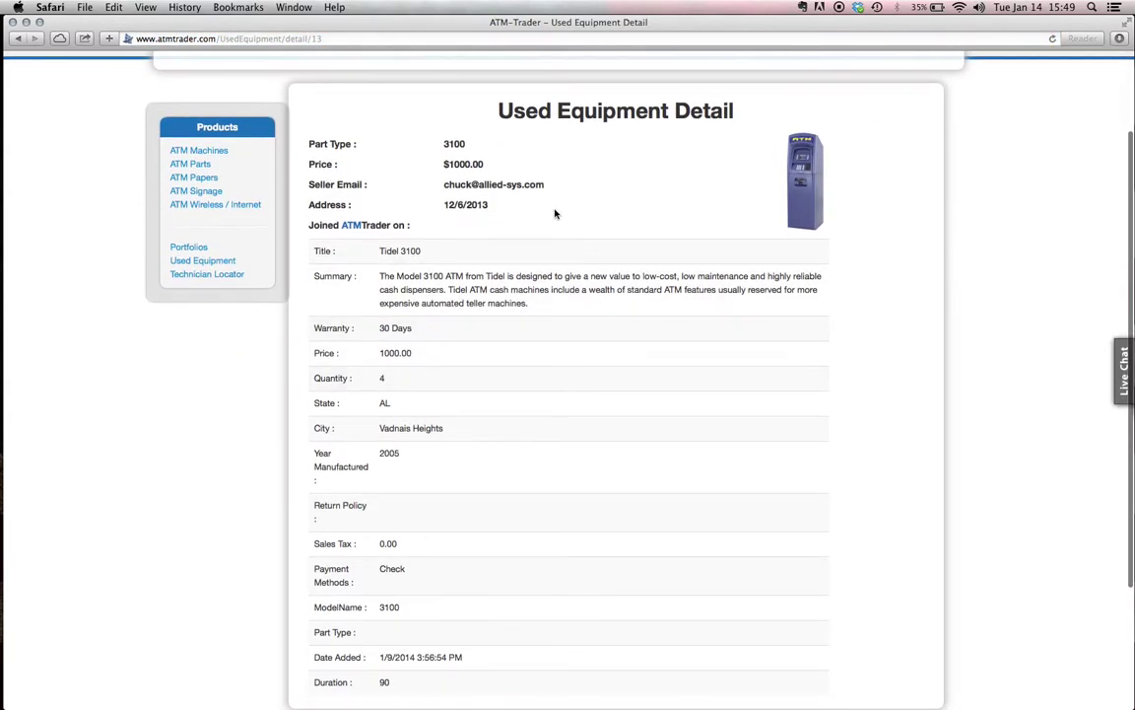
drag(547, 184, 445, 184)
click(493, 202)
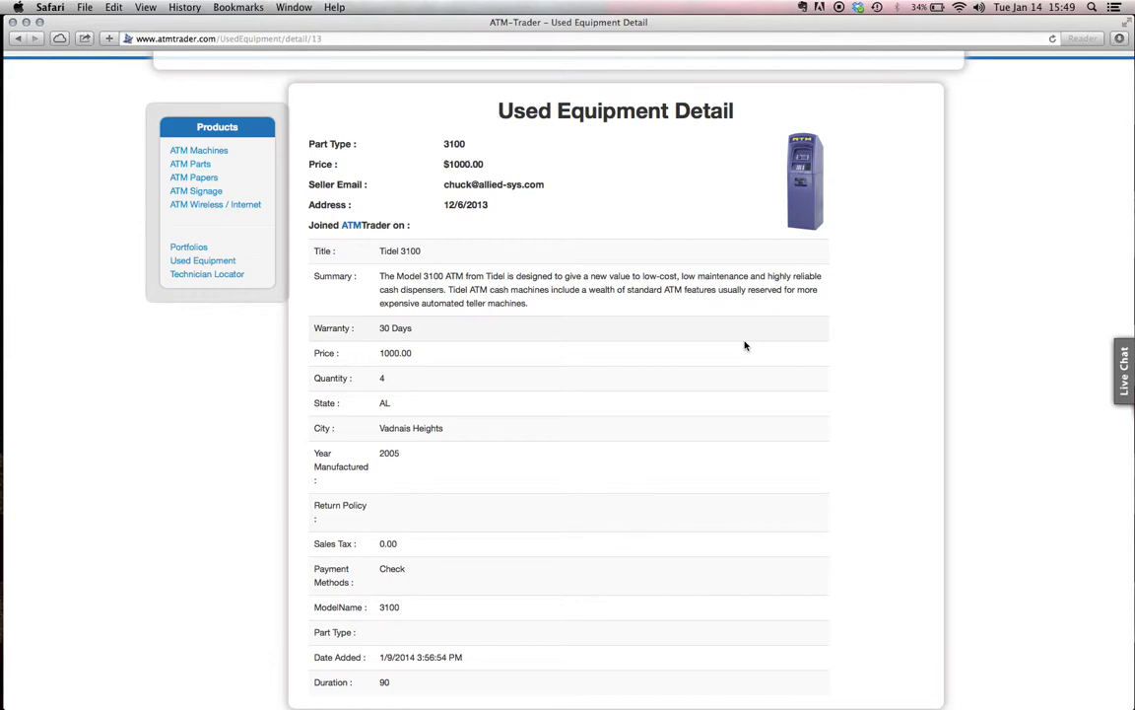
scroll(702, 459, down, 3)
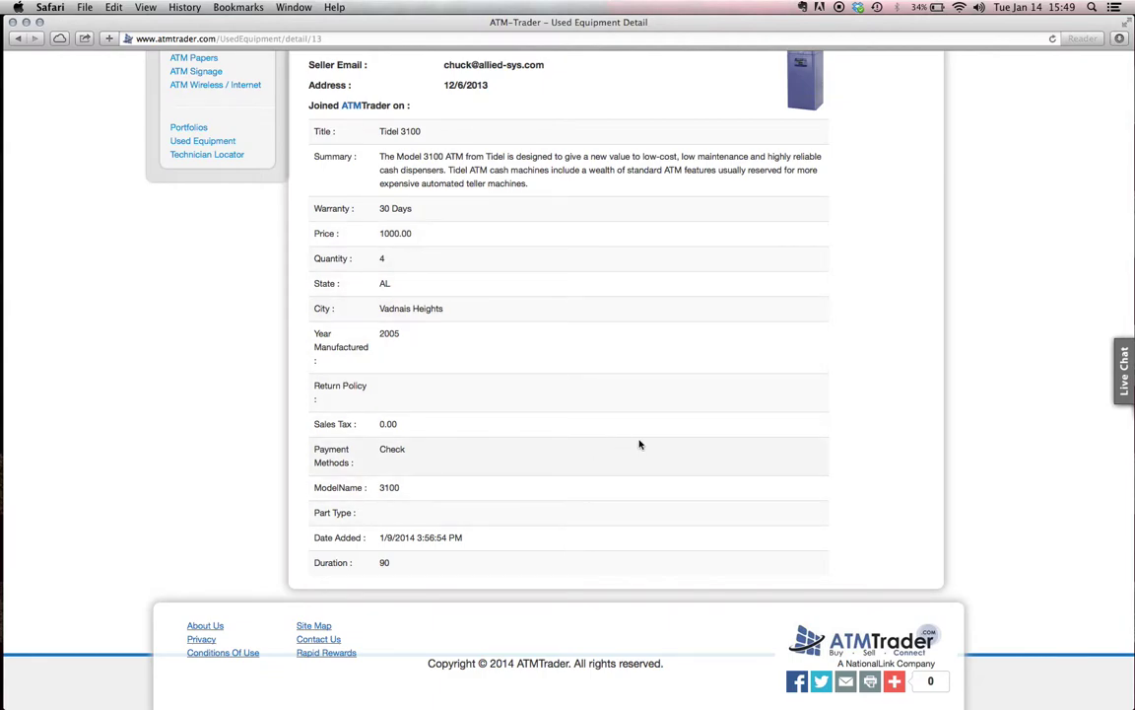
scroll(763, 245, up, 5)
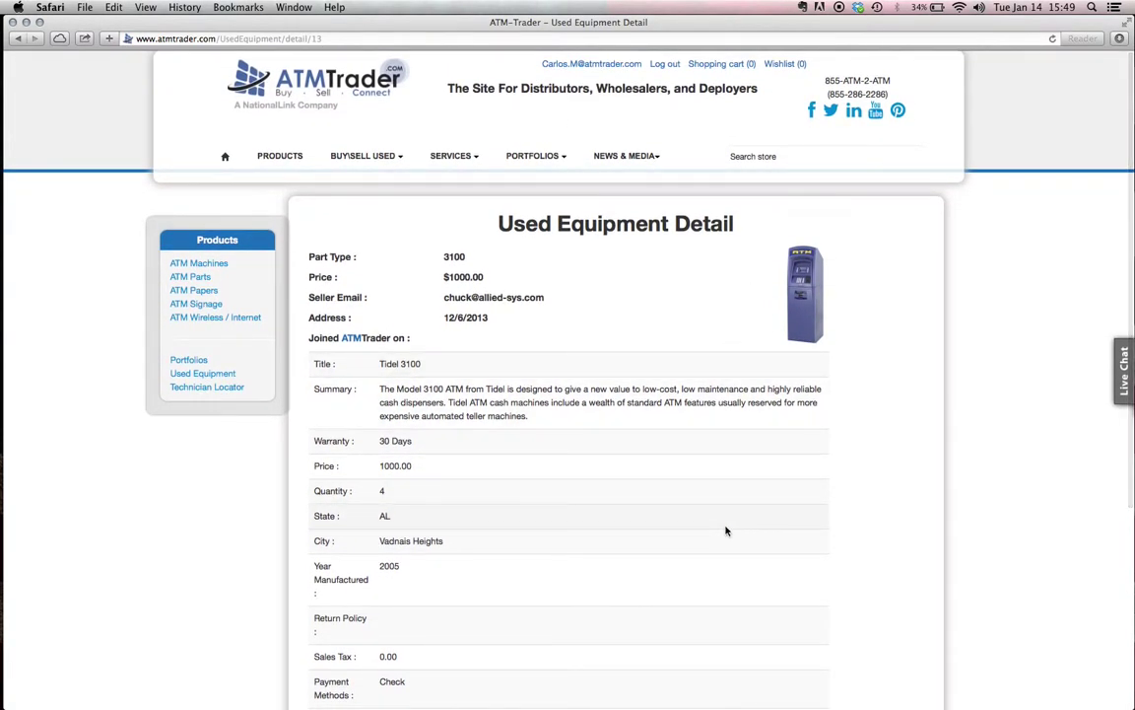
key(super+bracketleft)
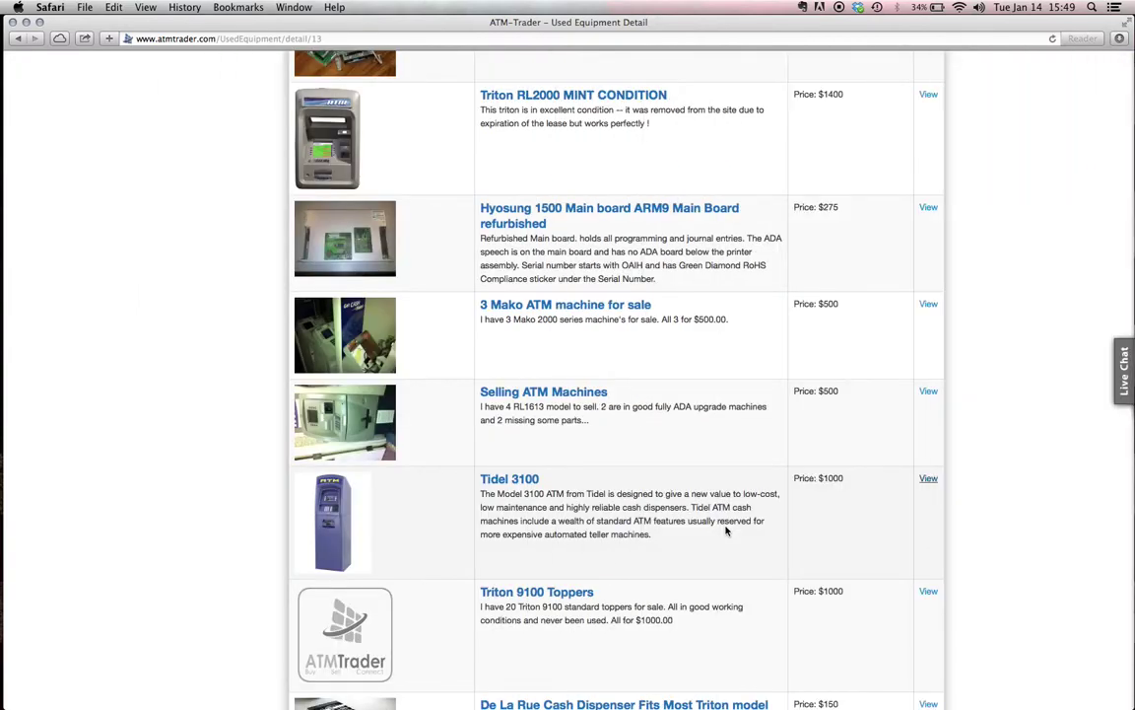
scroll(670, 399, up, 3)
scroll(682, 409, up, 3)
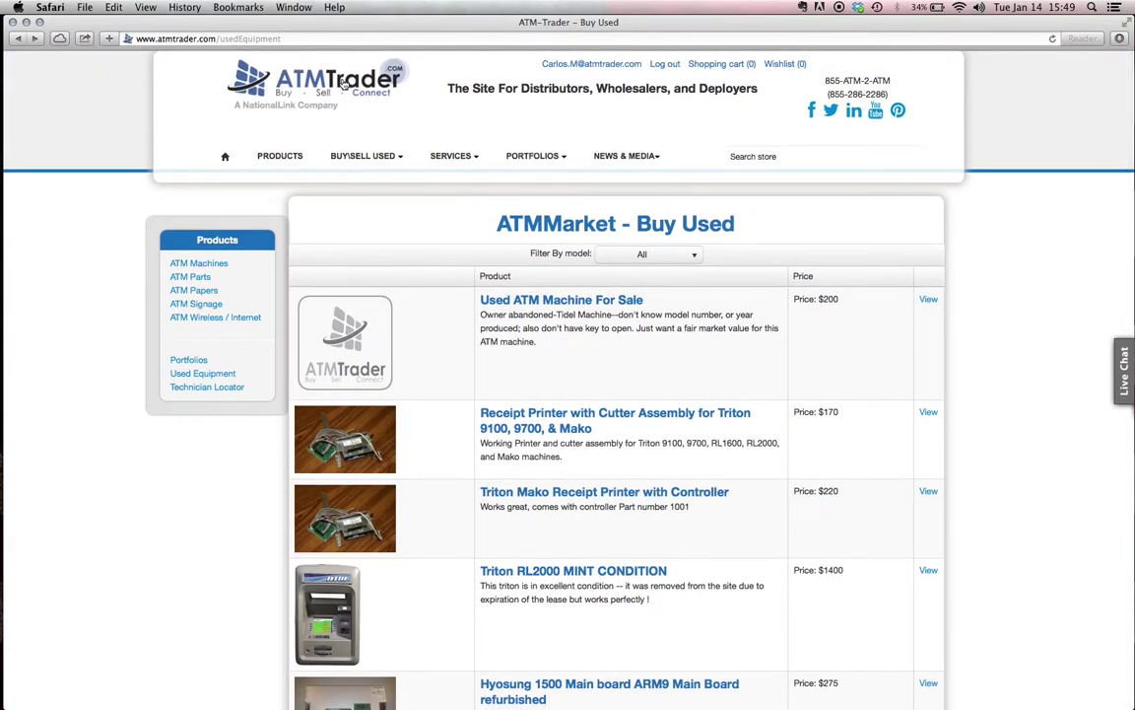
From the home page, start a Sell Used equipment listing and open its Category list
click(343, 84)
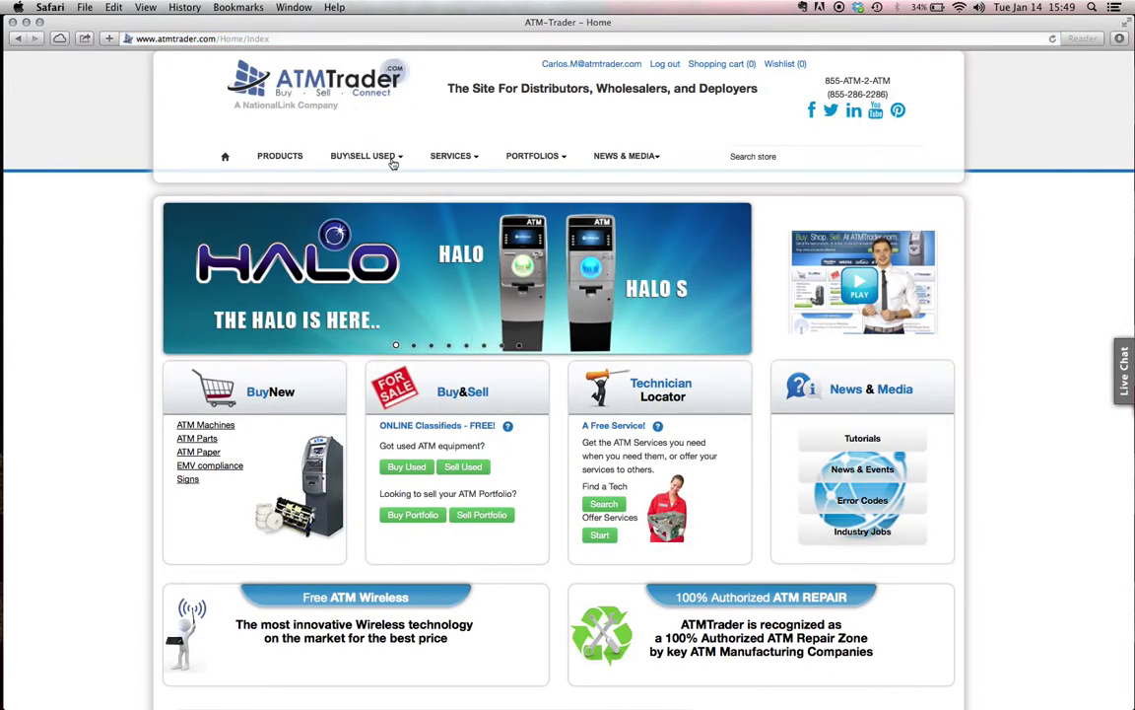
click(358, 160)
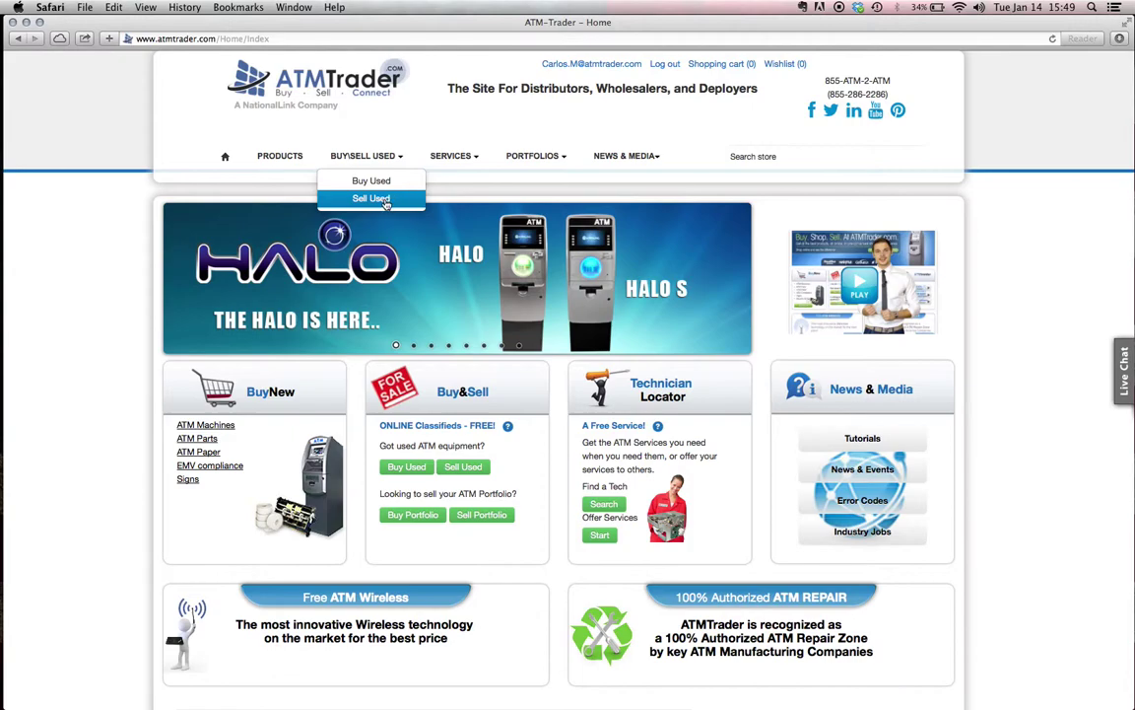
click(480, 470)
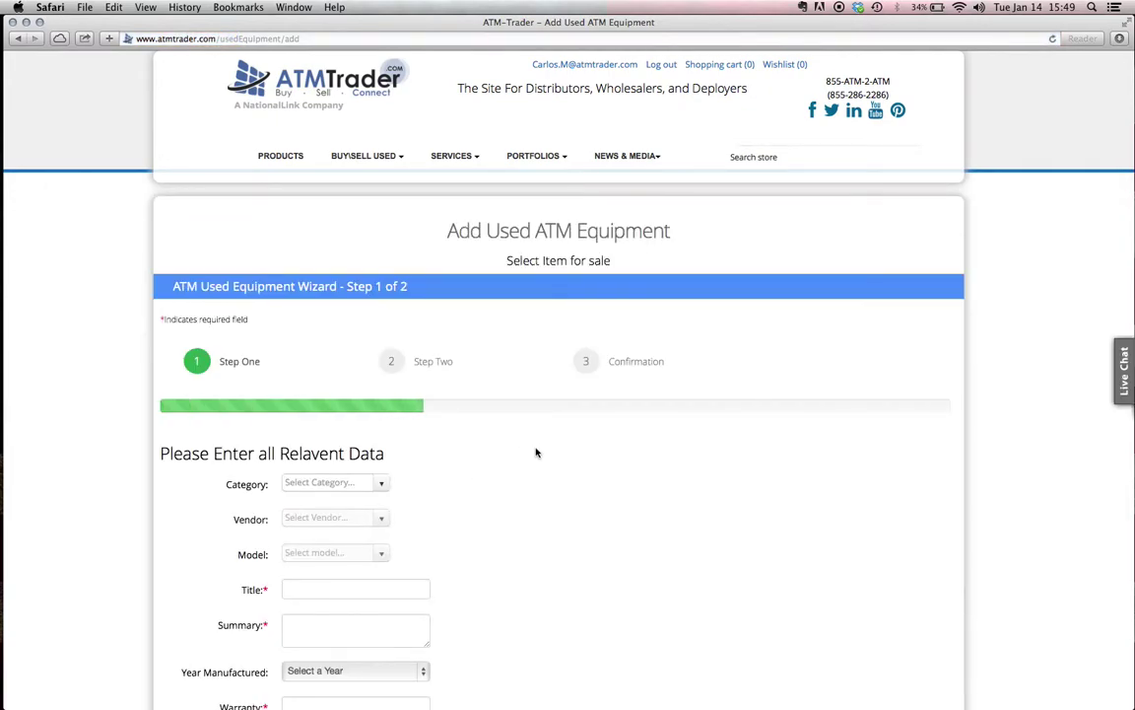
scroll(536, 453, down, 5)
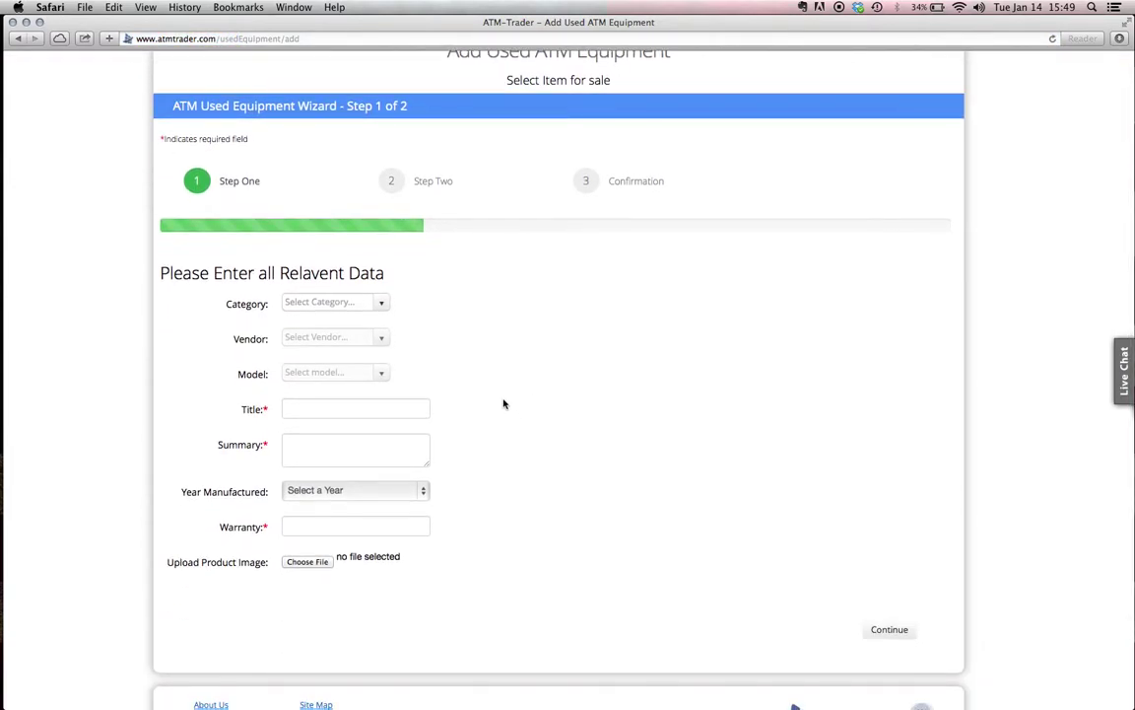
click(383, 303)
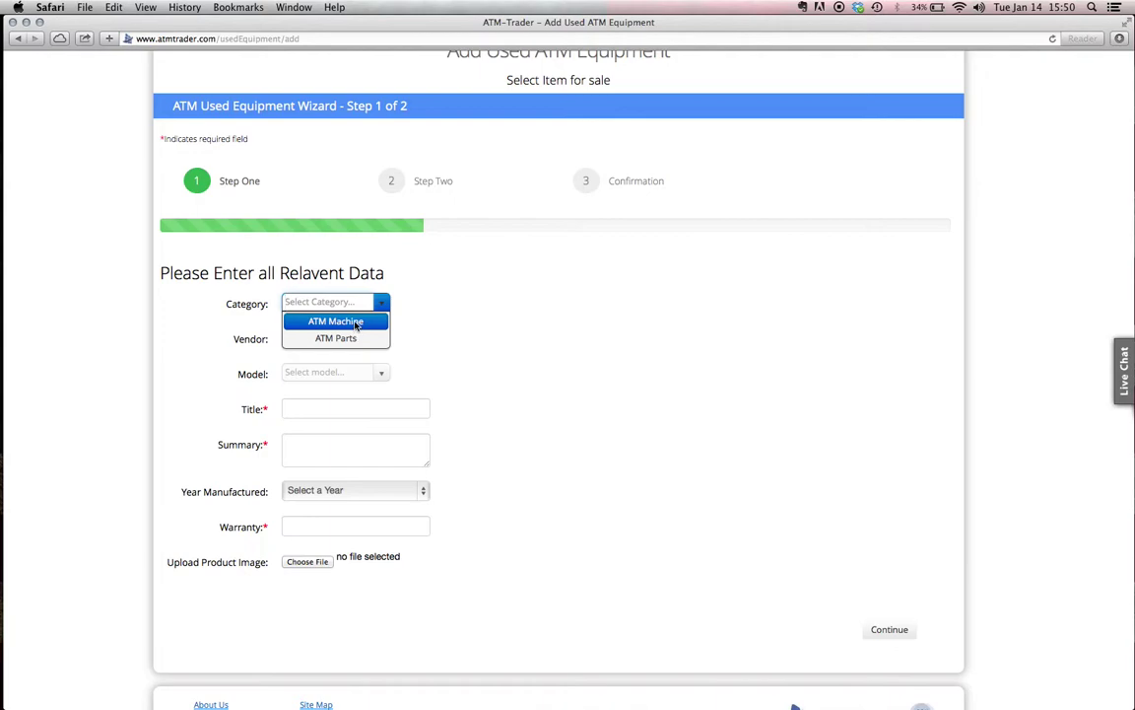
Choose ATM Machine as the category and briefly try vendor Other with model 'WRG Genesis'
click(354, 323)
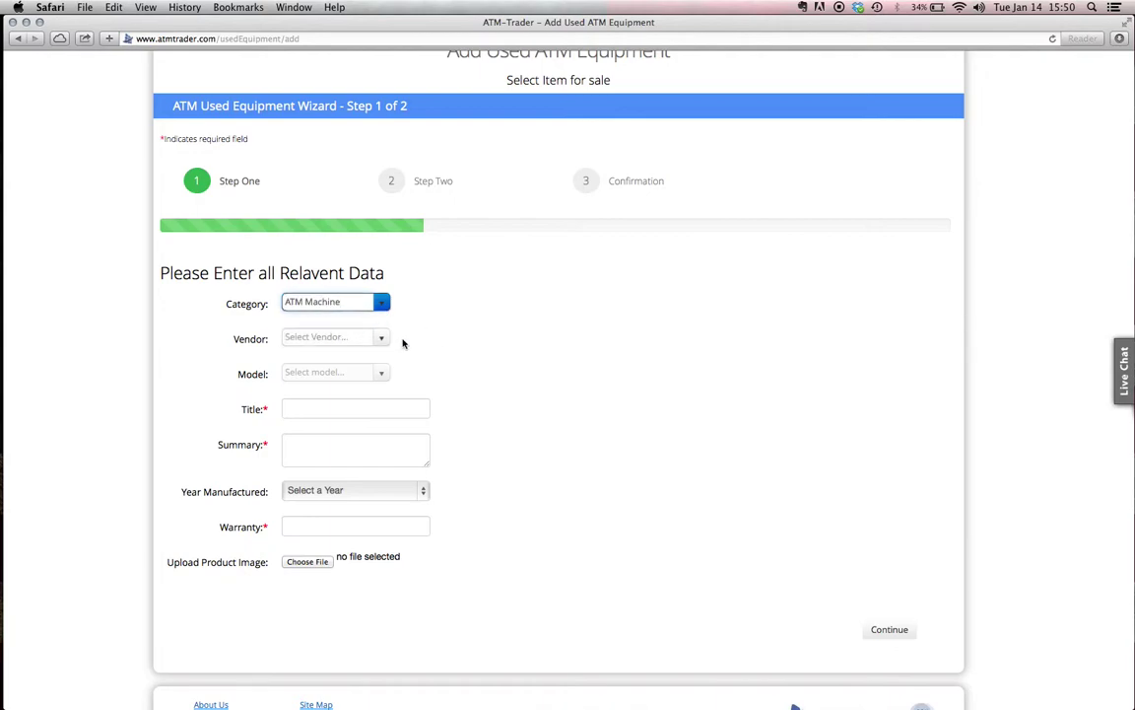
click(381, 339)
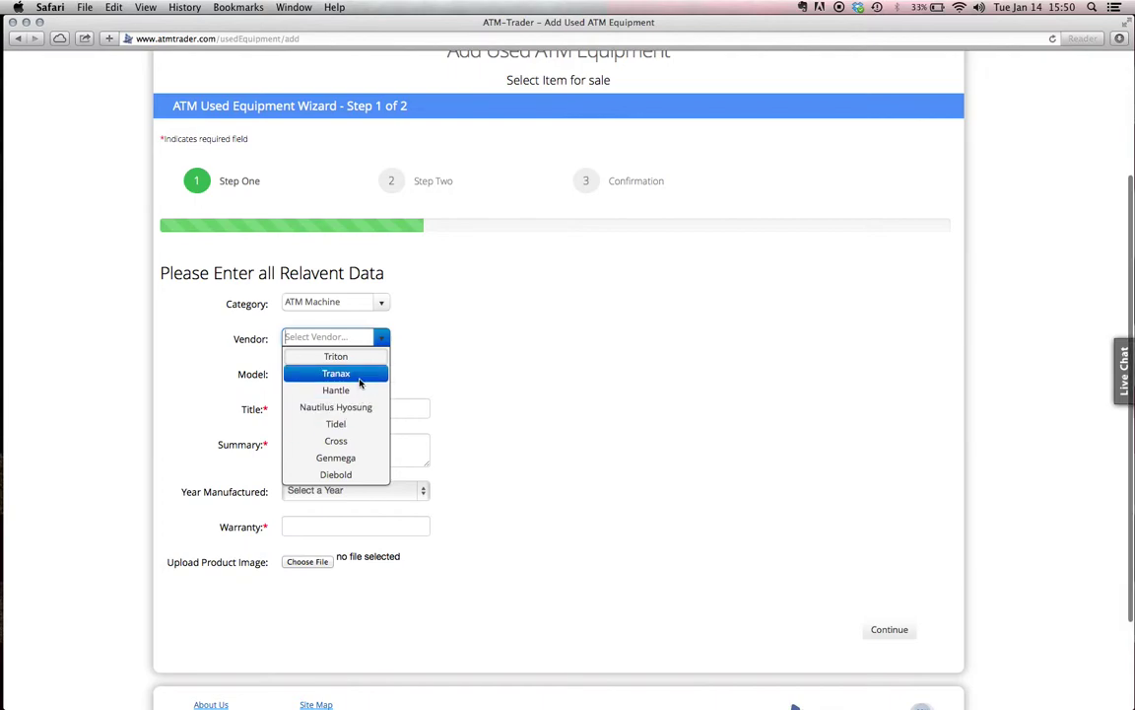
scroll(359, 384, down, 3)
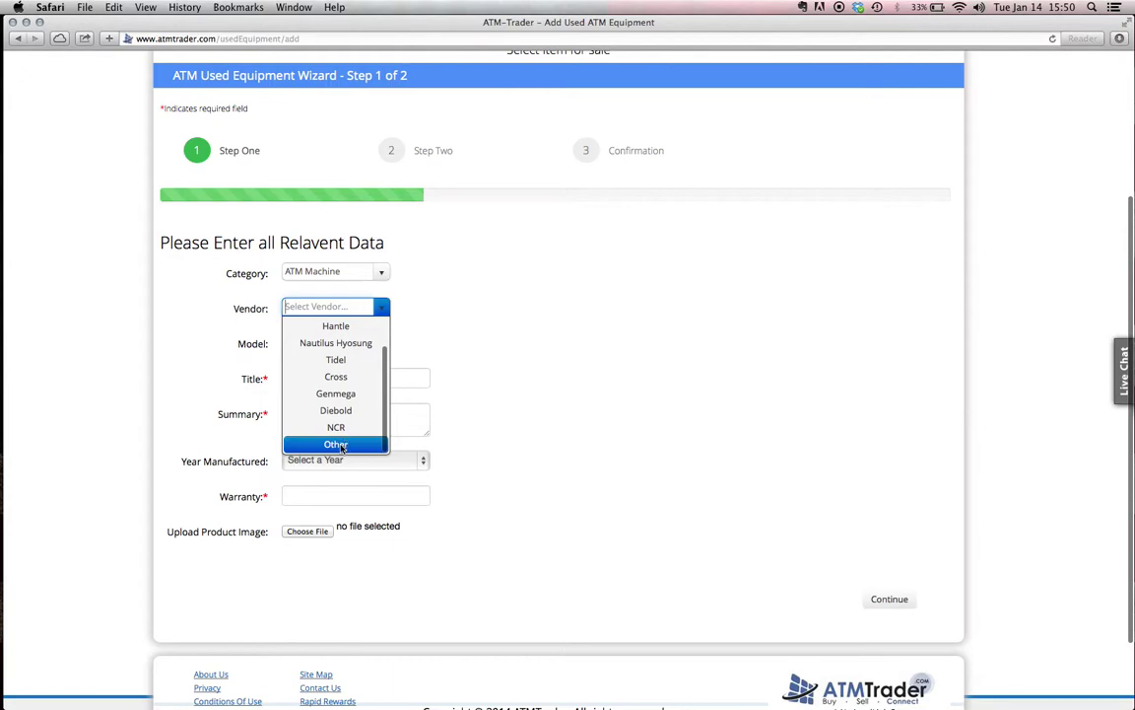
click(340, 446)
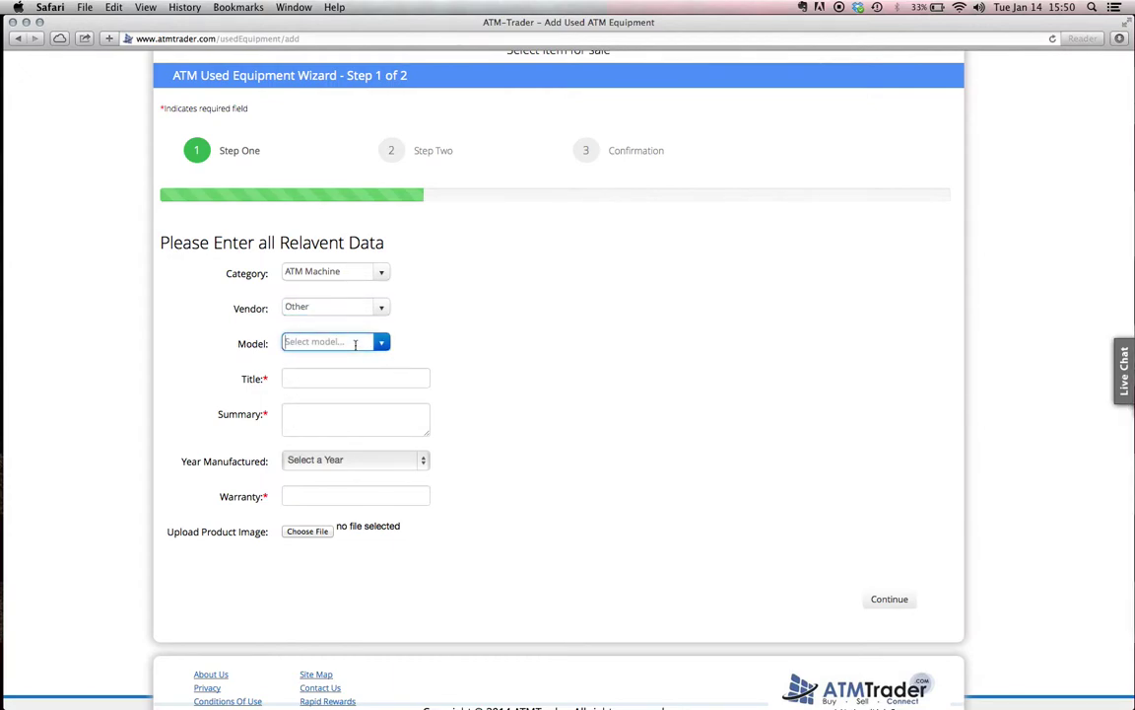
text(WRG Genesis)
key(BackSpace)
key(BackSpace)
key(BackSpace)
key(BackSpace)
key(BackSpace)
key(BackSpace)
key(BackSpace)
key(BackSpace)
key(BackSpace)
Switch the vendor to Tranax and select model MB1500
click(360, 306)
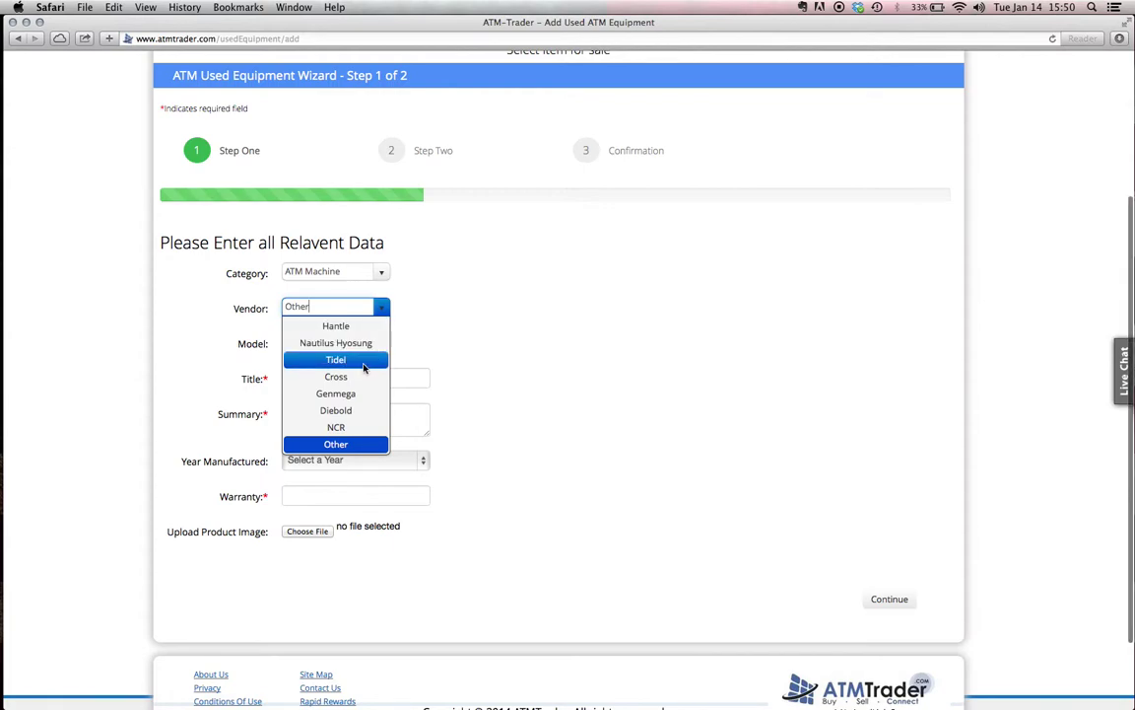
scroll(364, 366, up, 3)
click(363, 361)
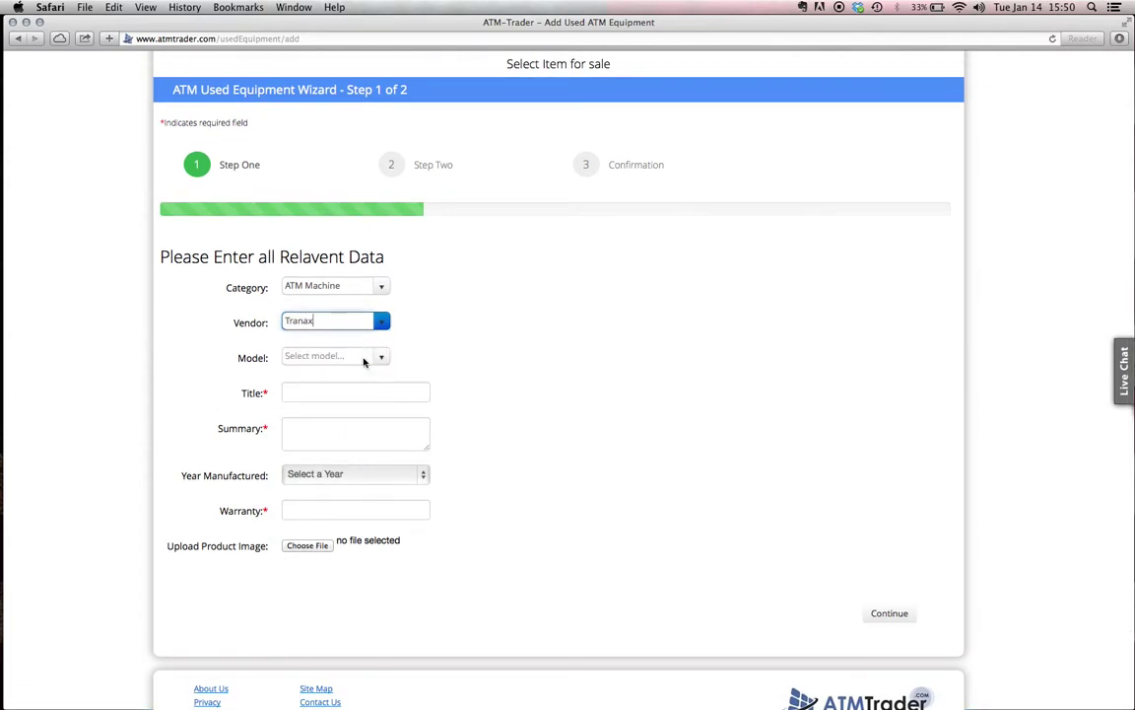
click(382, 358)
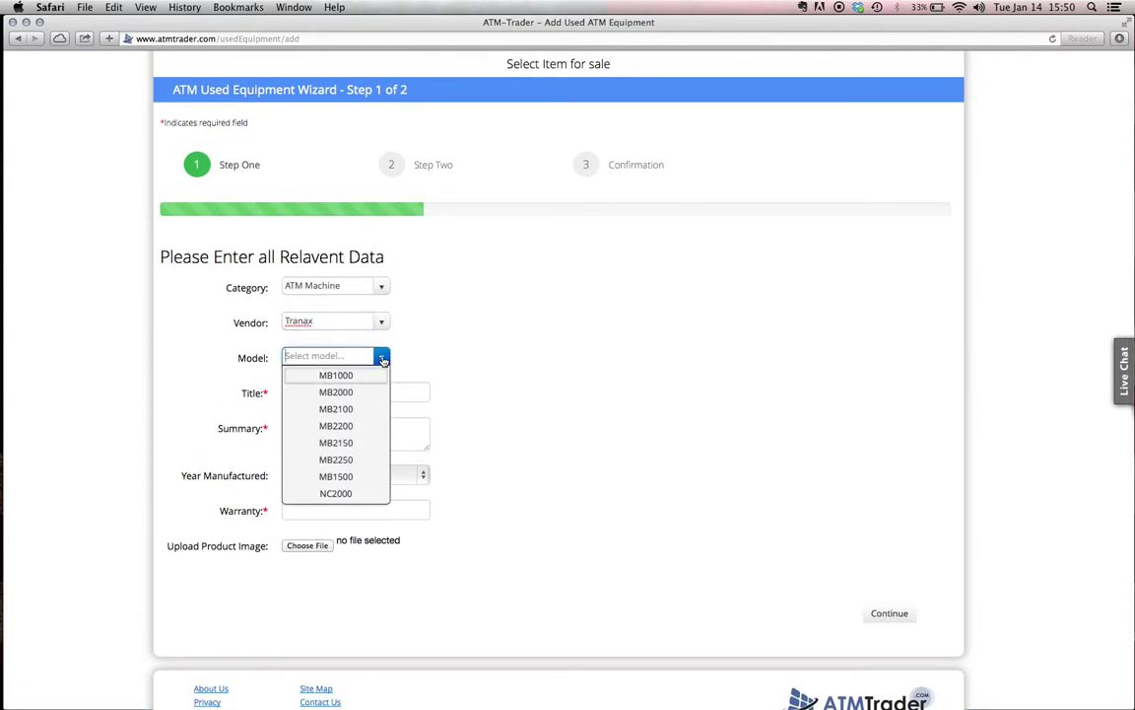
scroll(360, 426, down, 3)
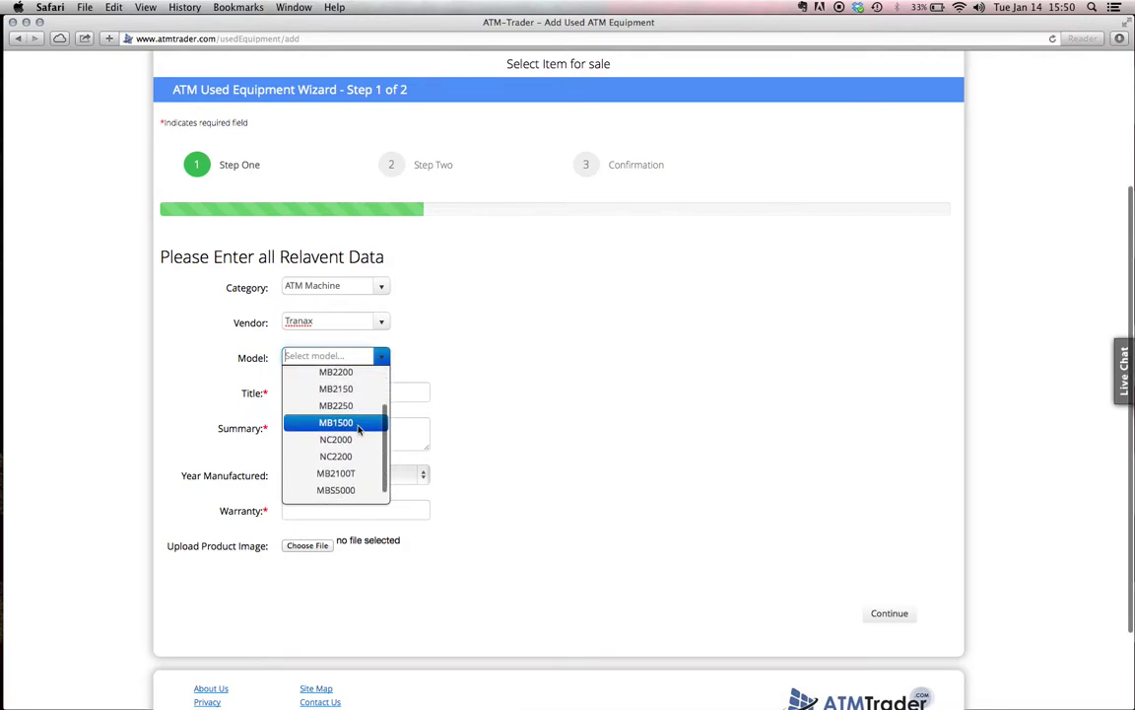
click(358, 423)
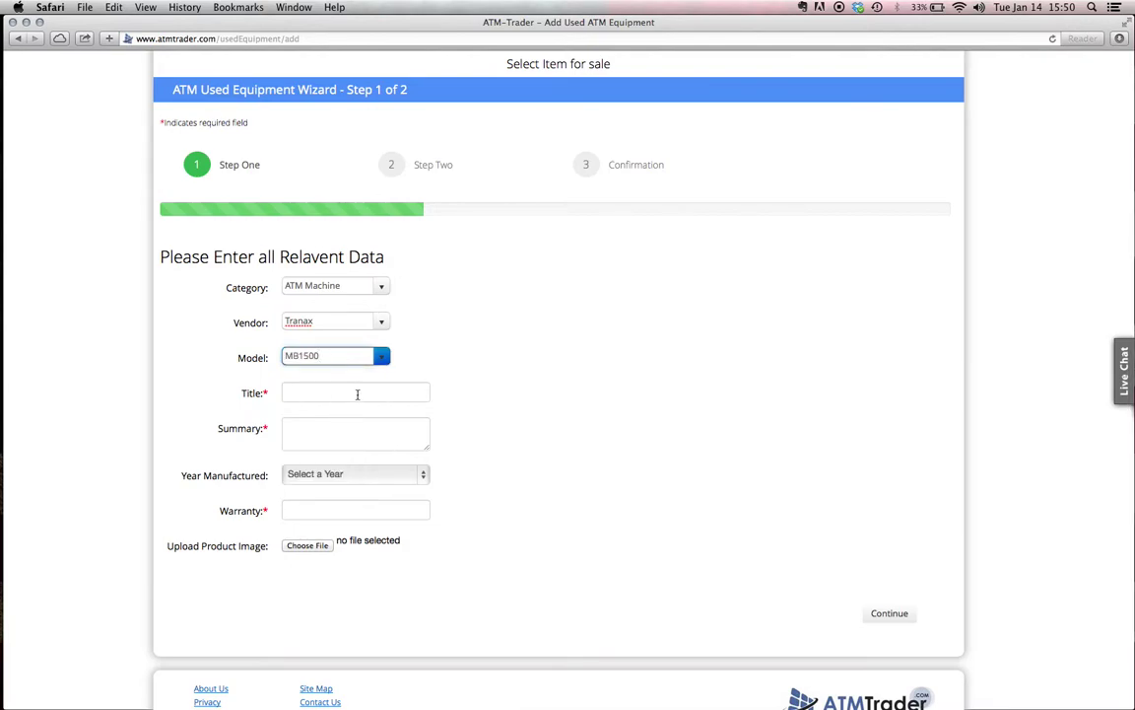
Enter title 'MB1500 For Sale' and summary 'Good Condition, Rarely Used, Latest software'
click(357, 395)
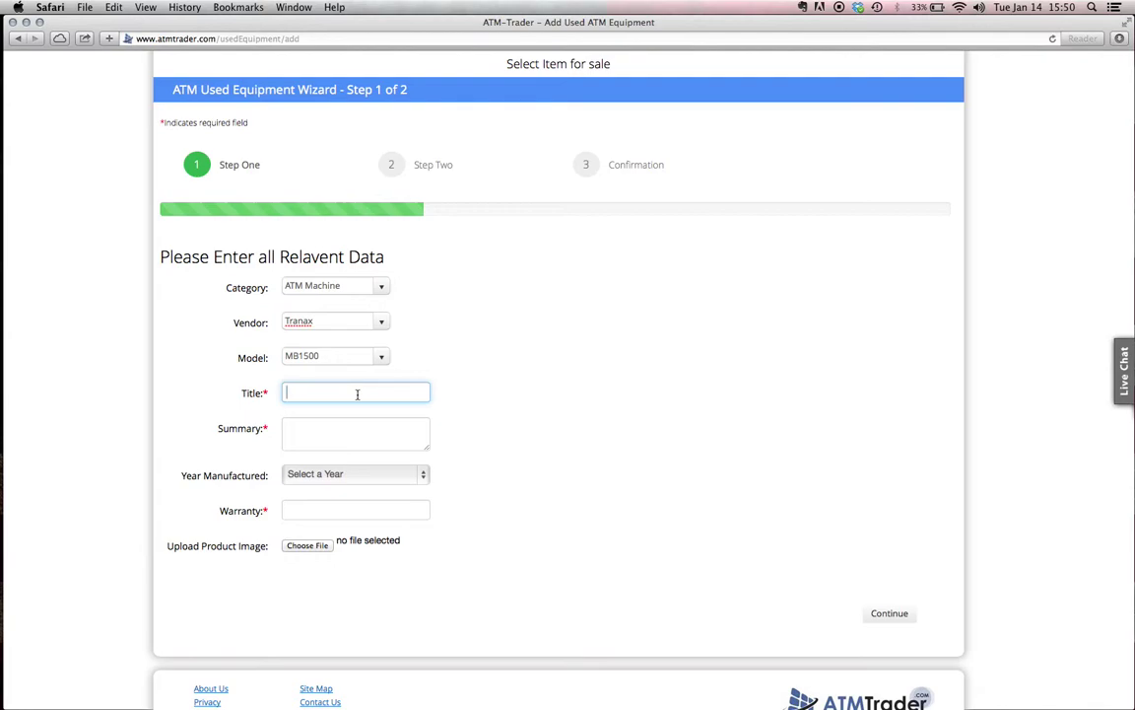
text(MB1500 For Sale)
click(287, 427)
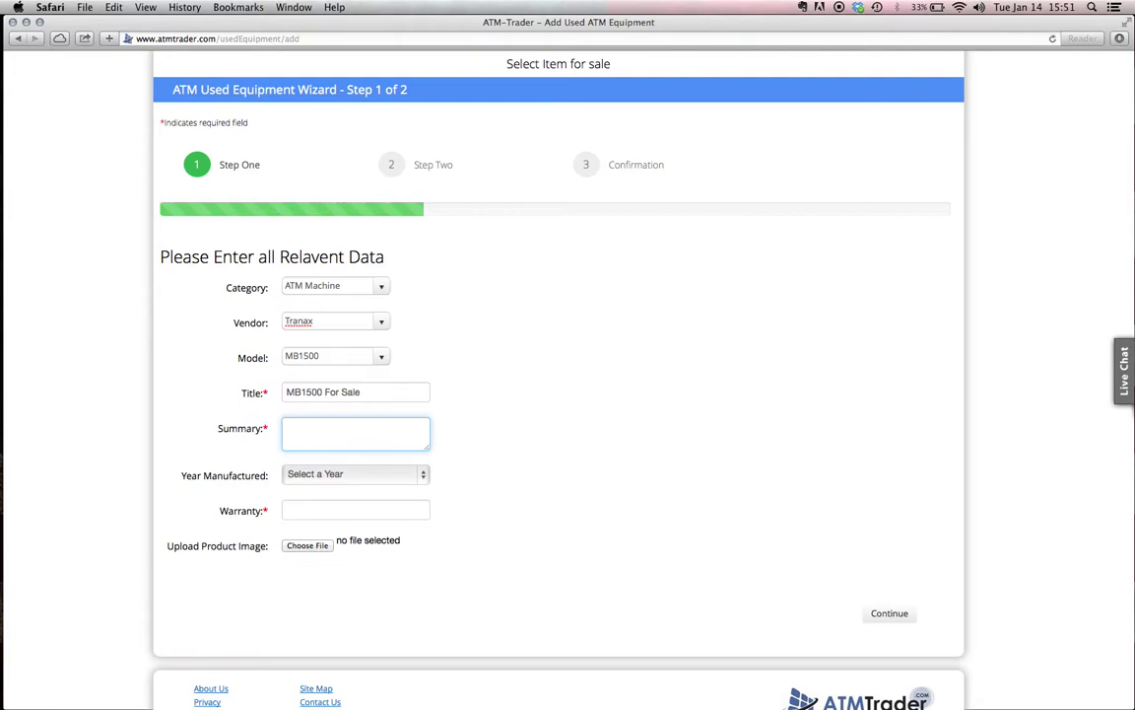
text(Good Condition, Rarely Use)
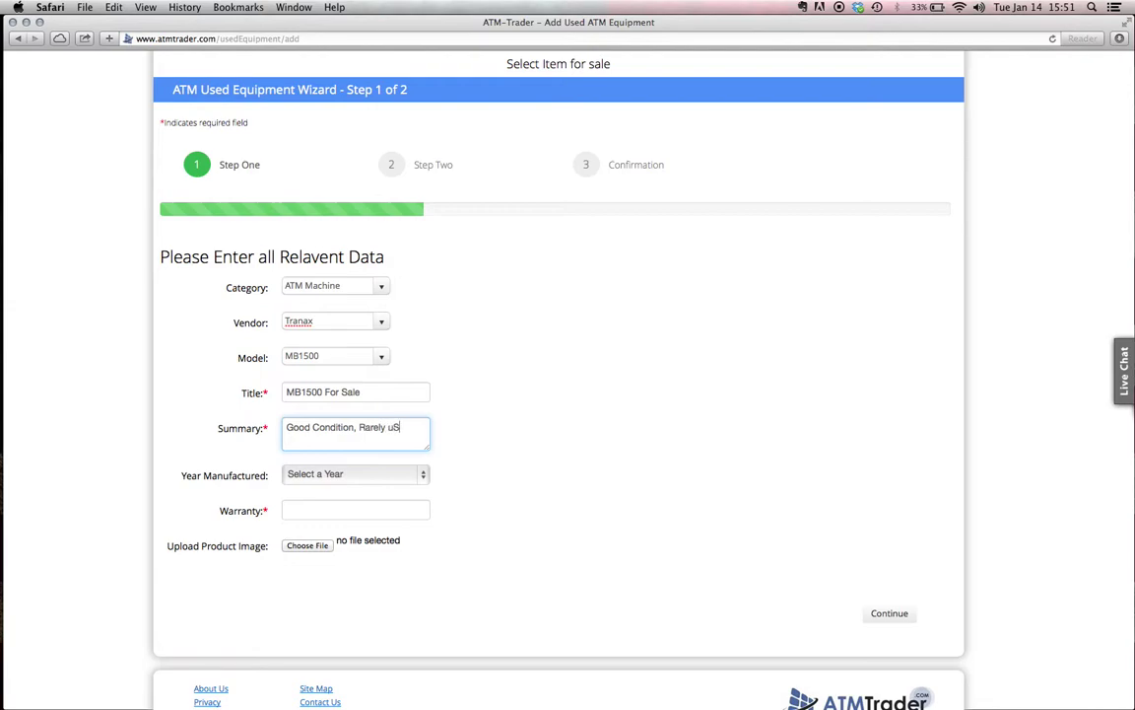
text(d, latest softwar)
click(287, 441)
key(BackSpace)
text(L)
click(478, 459)
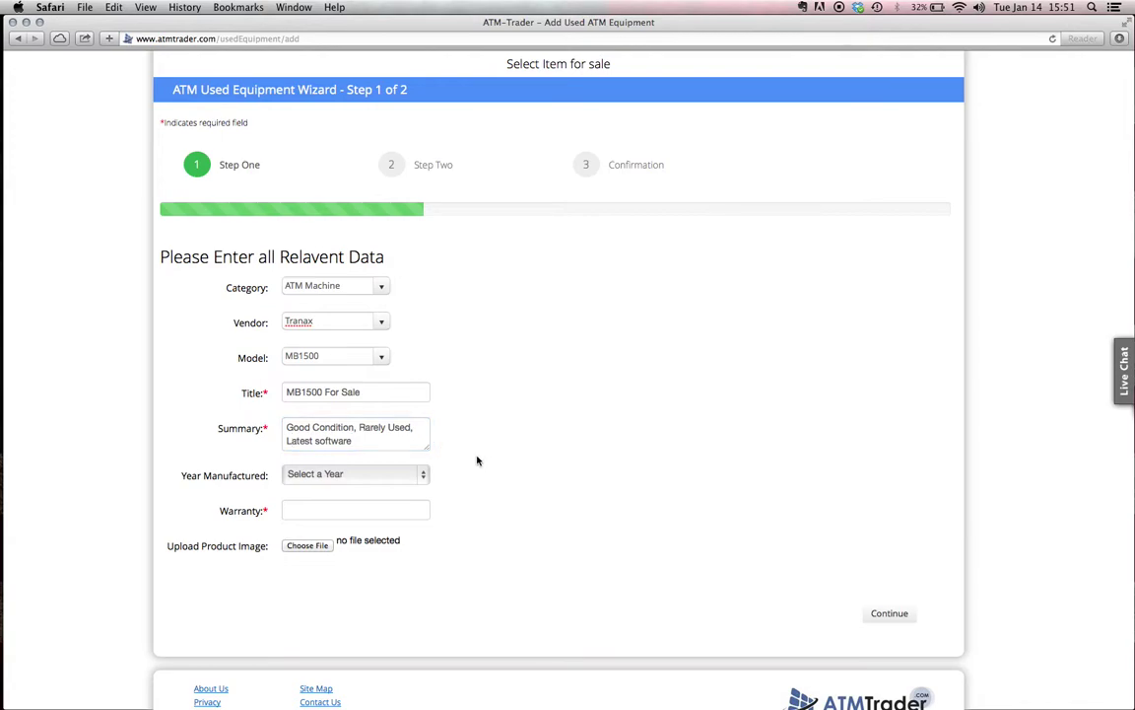
Set Year Manufactured to 2004 and Warranty to '30 Day Warranty - Service'
click(426, 473)
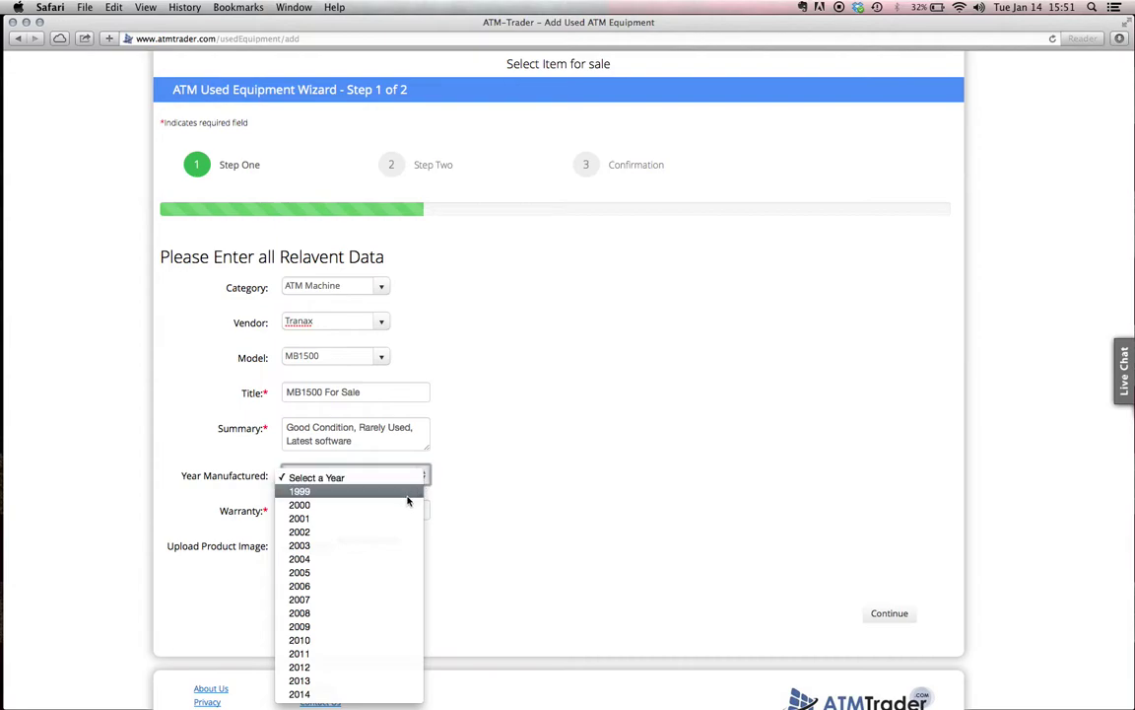
click(378, 558)
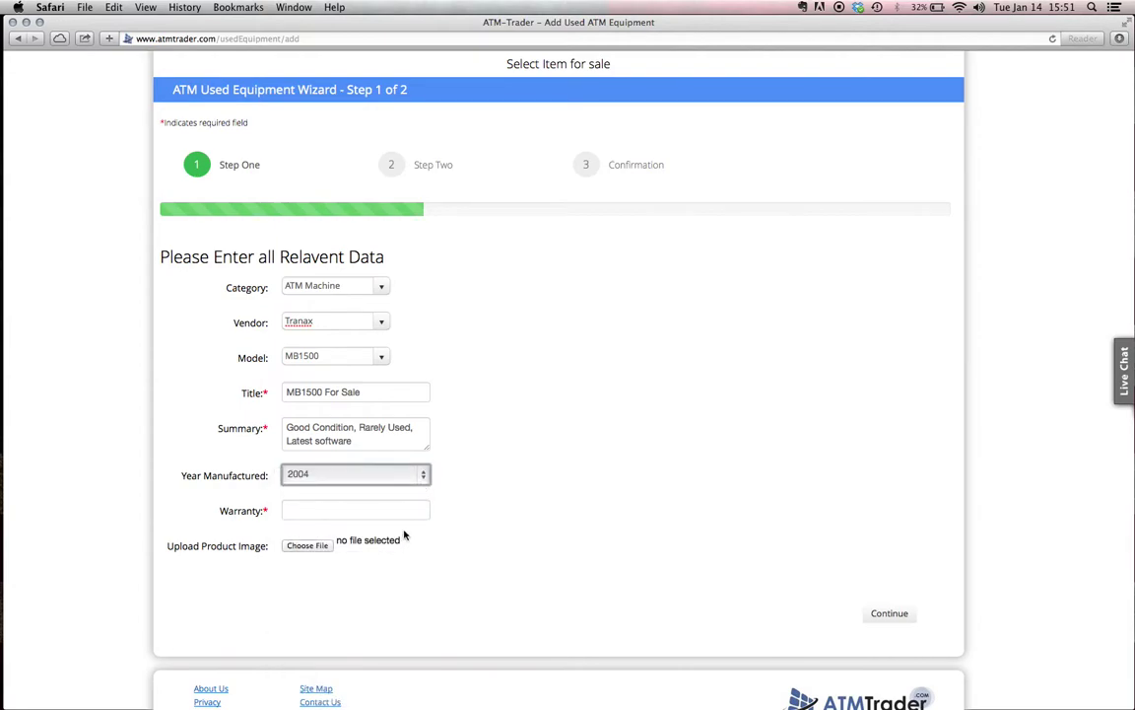
click(409, 504)
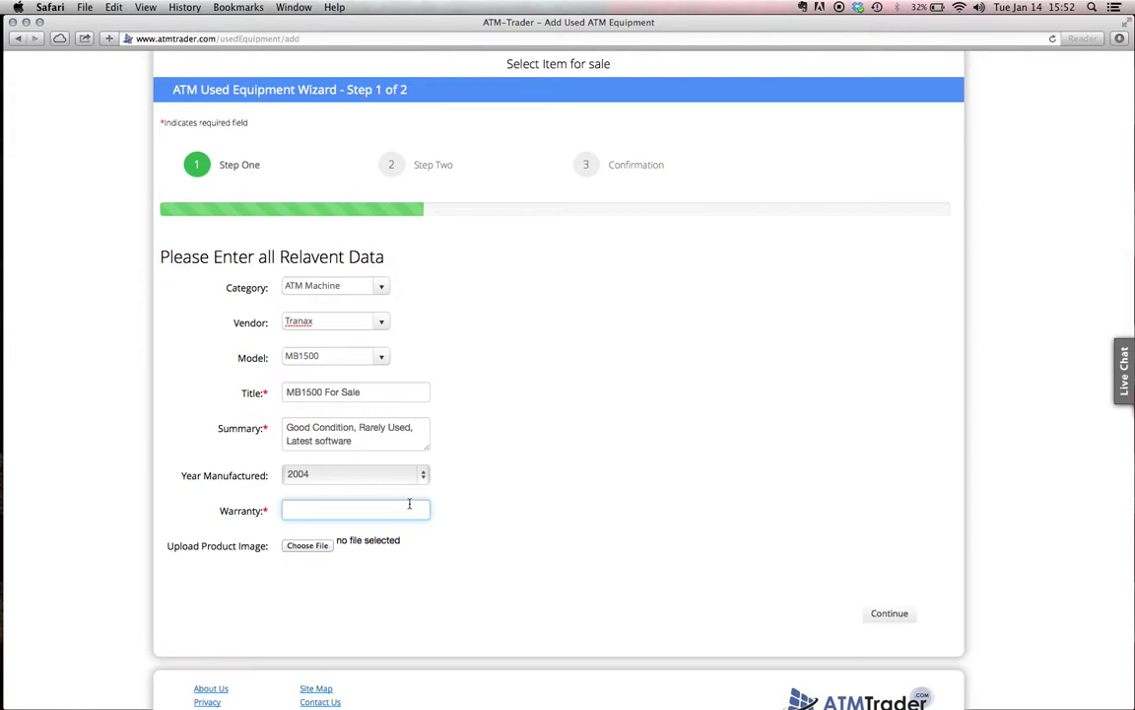
text(Manufacturer warranty valid - 6 months)
key(BackSpace)
key(BackSpace)
key(BackSpace)
key(BackSpace)
key(BackSpace)
key(BackSpace)
key(BackSpace)
key(BackSpace)
key(BackSpace)
key(BackSpace)
key(BackSpace)
key(BackSpace)
key(BackSpace)
key(BackSpace)
key(BackSpace)
key(BackSpace)
key(BackSpace)
key(BackSpace)
key(BackSpace)
key(BackSpace)
key(BackSpace)
key(BackSpace)
key(BackSpace)
key(BackSpace)
key(BackSpace)
key(BackSpace)
key(BackSpace)
key(BackSpace)
key(BackSpace)
key(BackSpace)
key(BackSpace)
key(BackSpace)
key(BackSpace)
key(BackSpace)
key(BackSpace)
key(BackSpace)
key(BackSpace)
text(30 Day Warranty - Service)
click(559, 413)
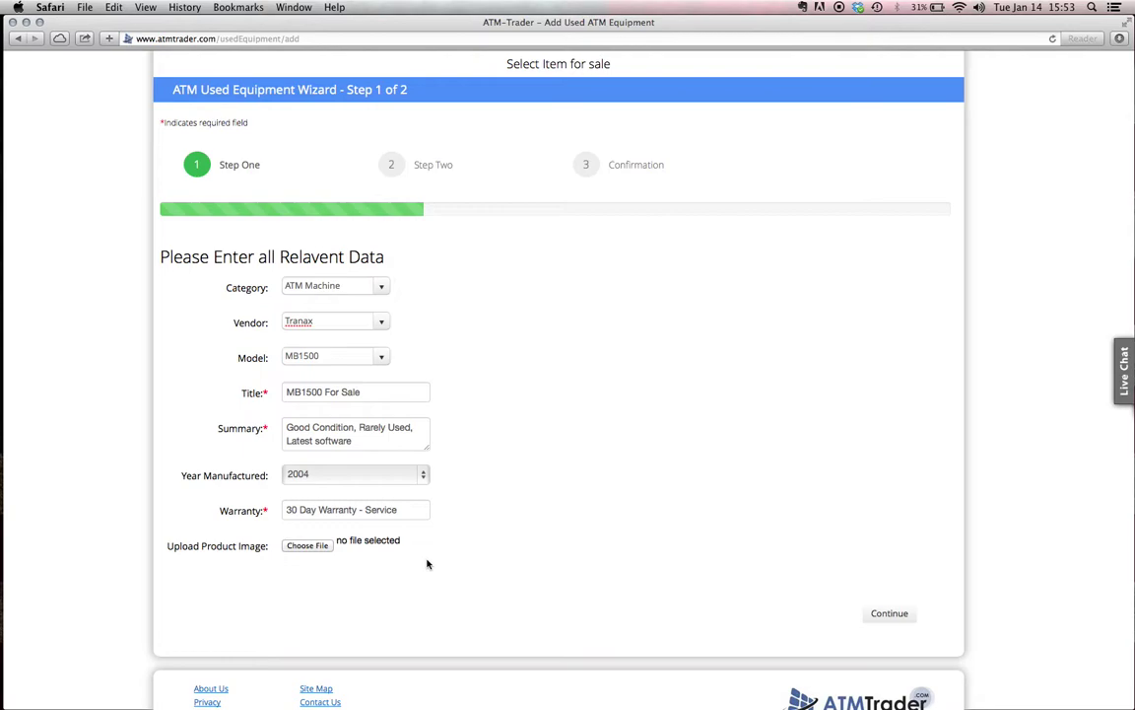
Attach the tranax_mini series JPG from Downloads as the product image
click(303, 545)
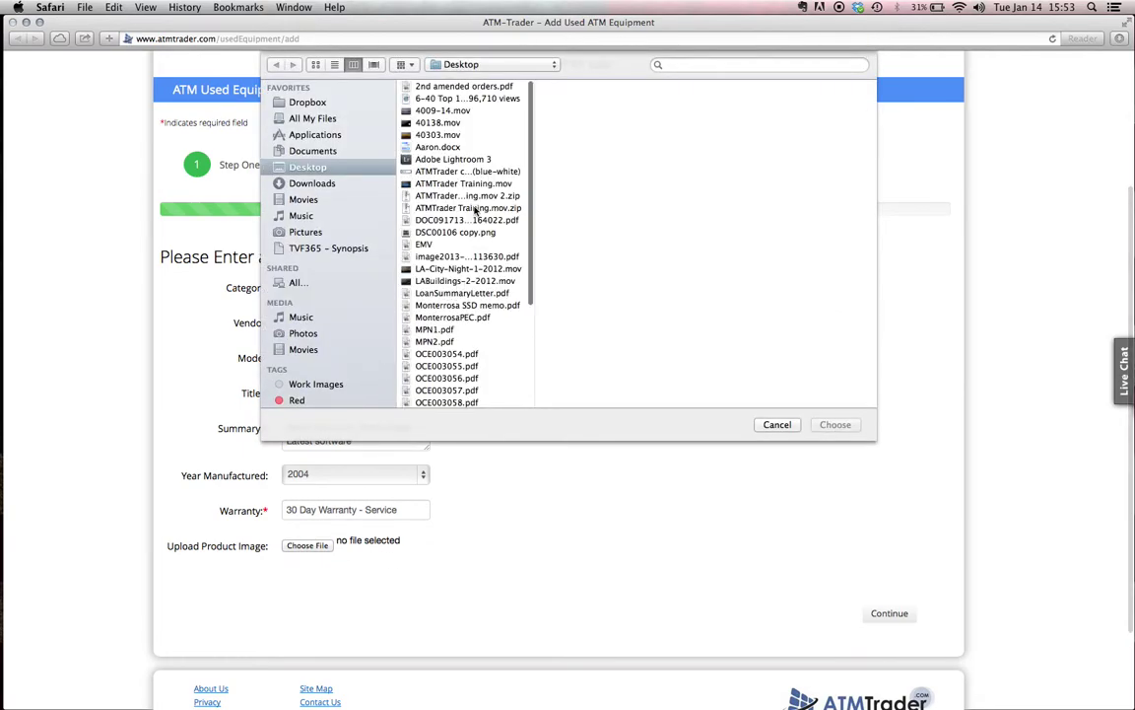
click(333, 185)
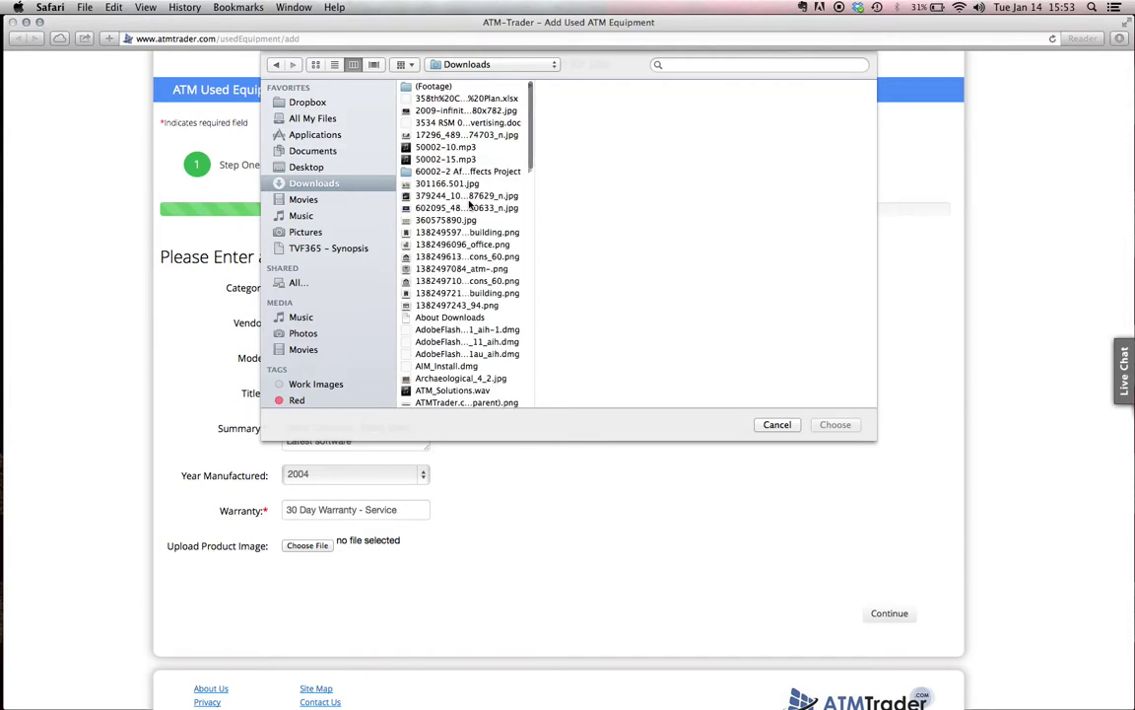
scroll(471, 203, down, 5)
scroll(470, 203, down, 15)
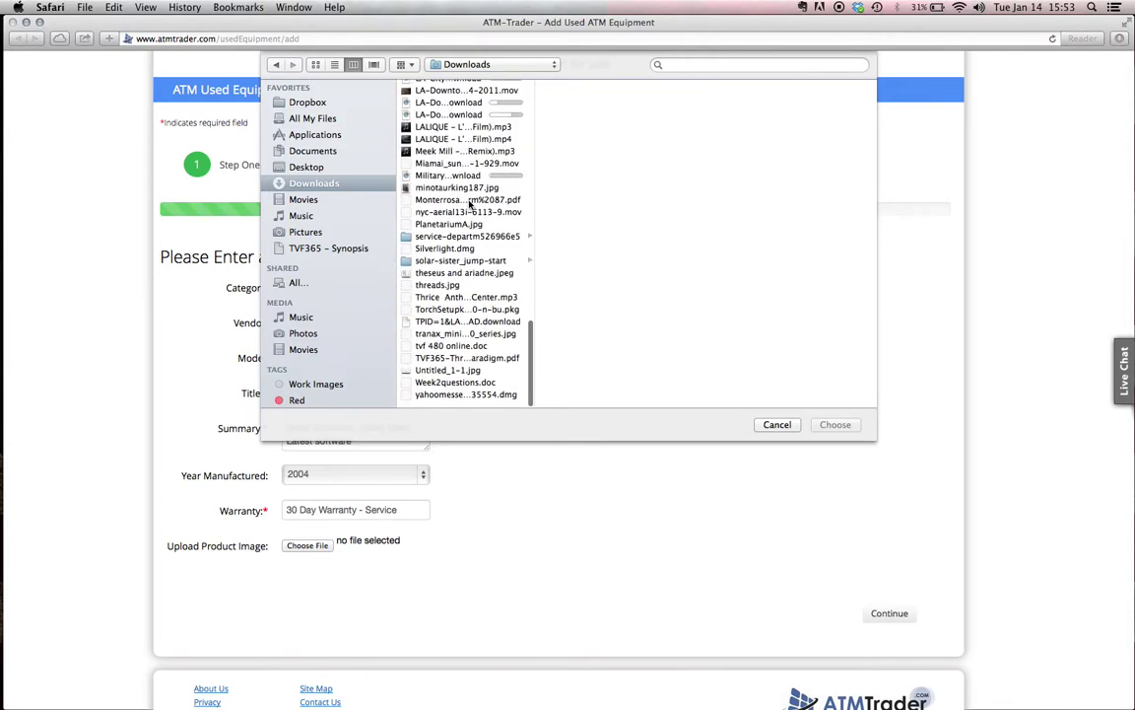
double_click(445, 342)
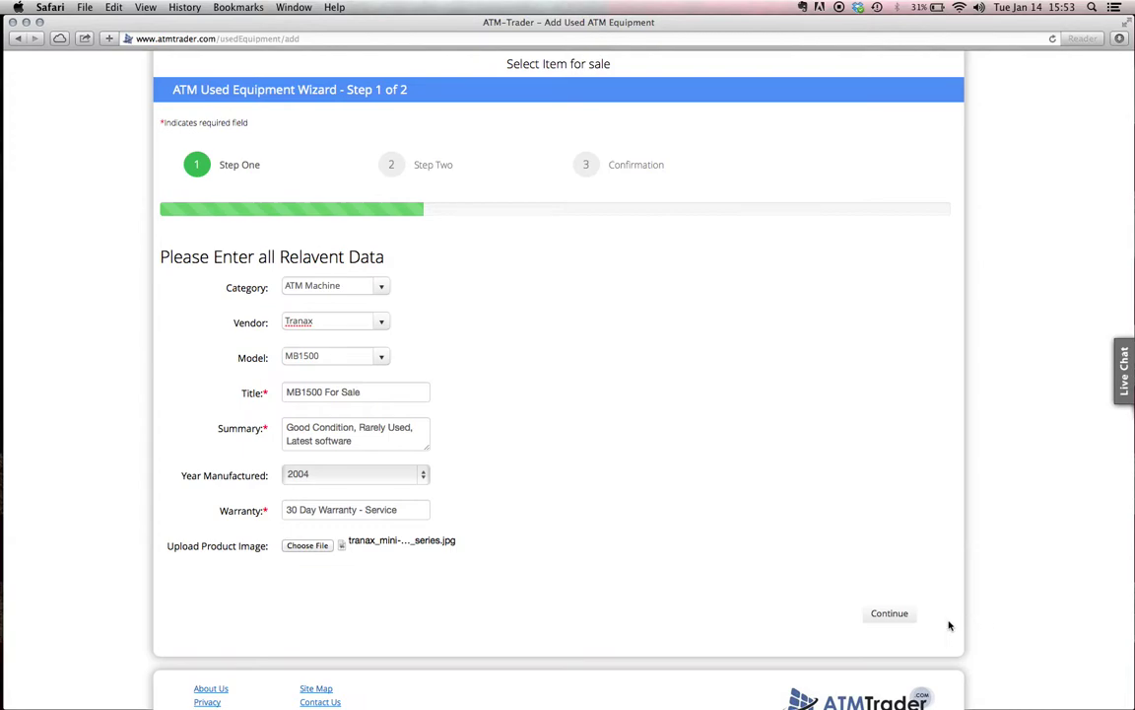
On Step 2, set price 500, quantity 1, a 90 Days duration and Check payment
click(884, 612)
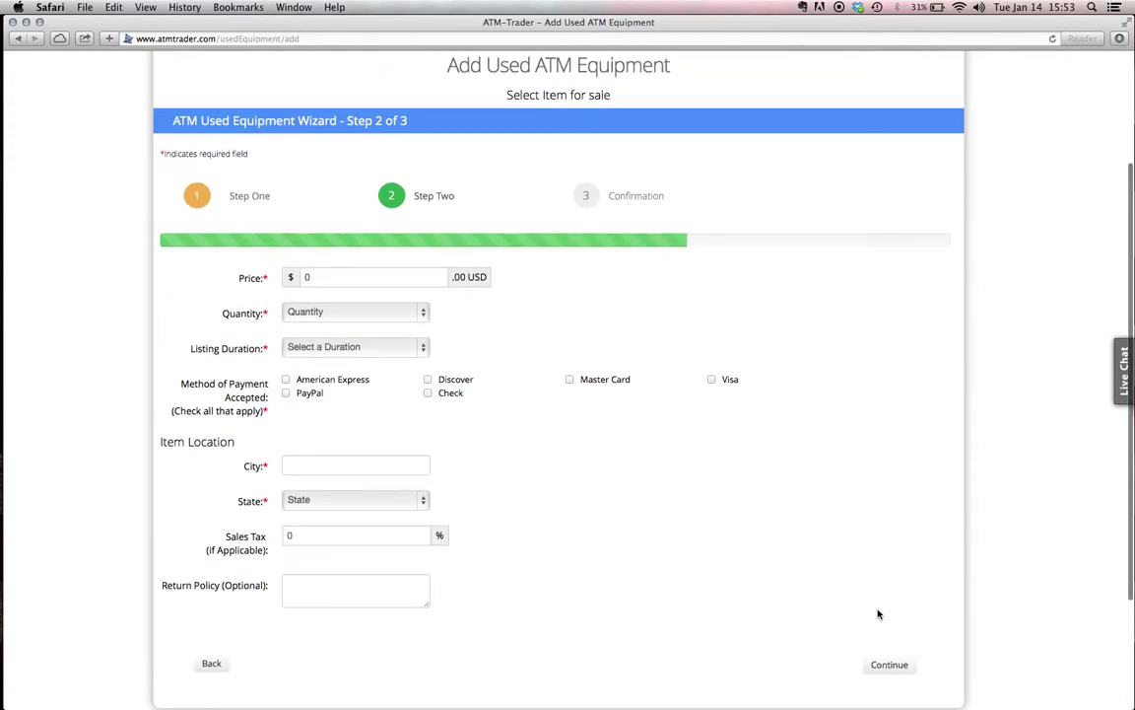
click(338, 274)
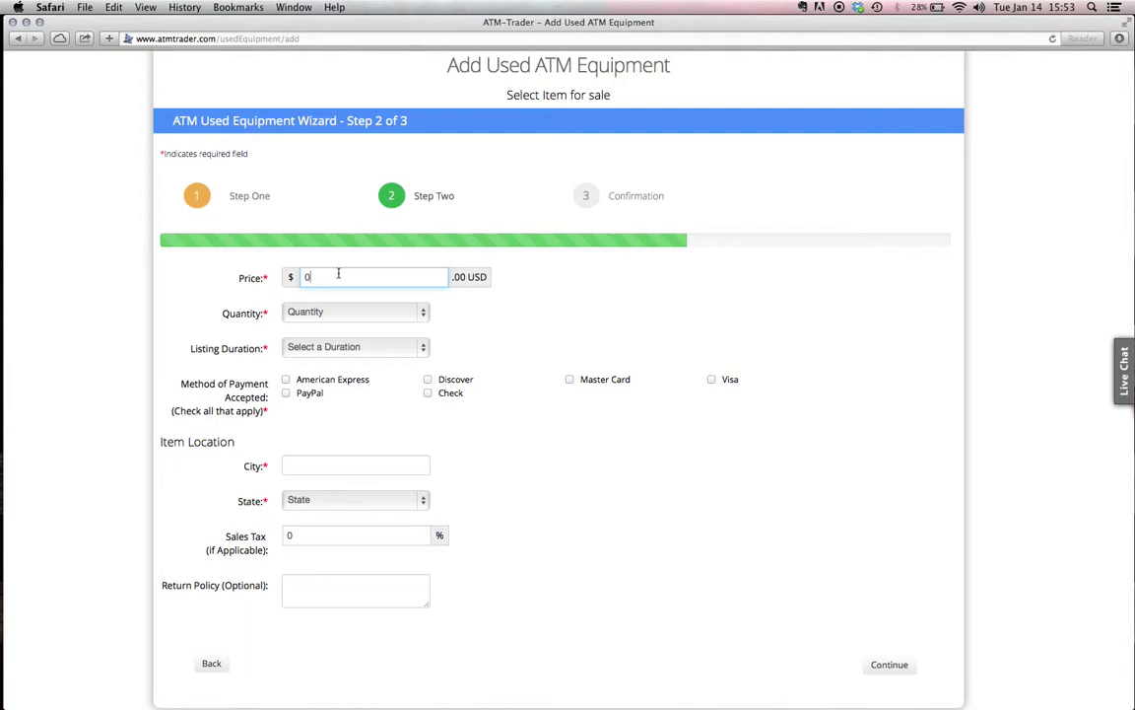
key(BackSpace)
text(500)
click(421, 311)
click(422, 315)
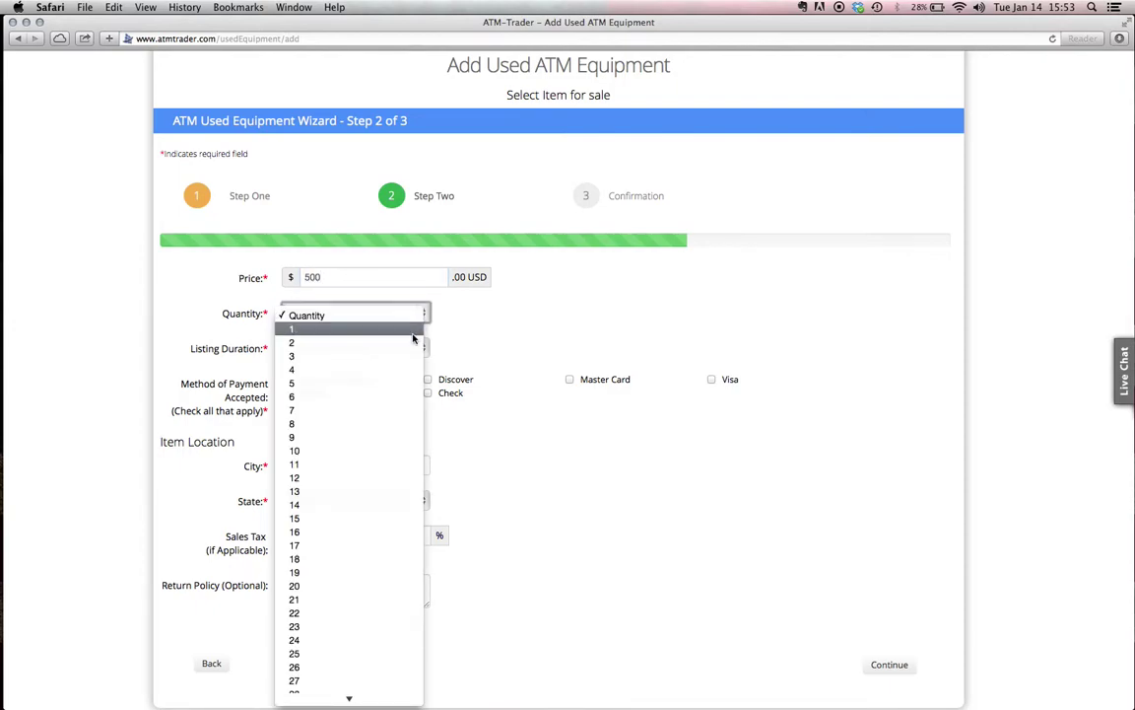
click(413, 330)
click(424, 348)
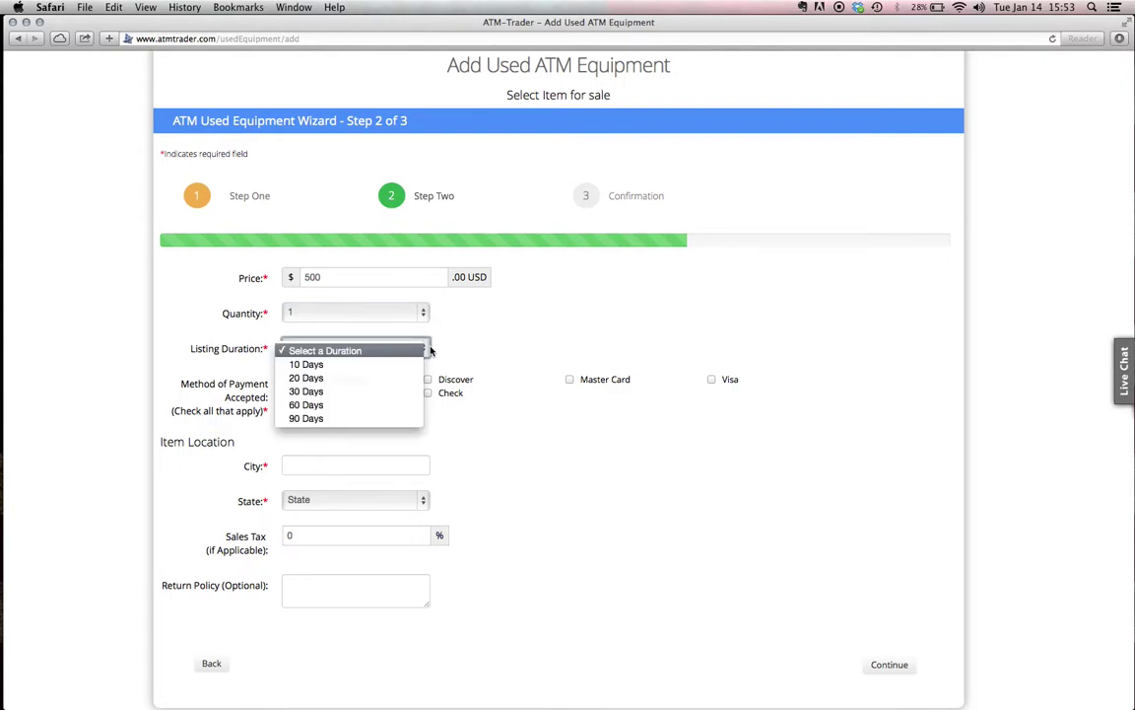
click(371, 418)
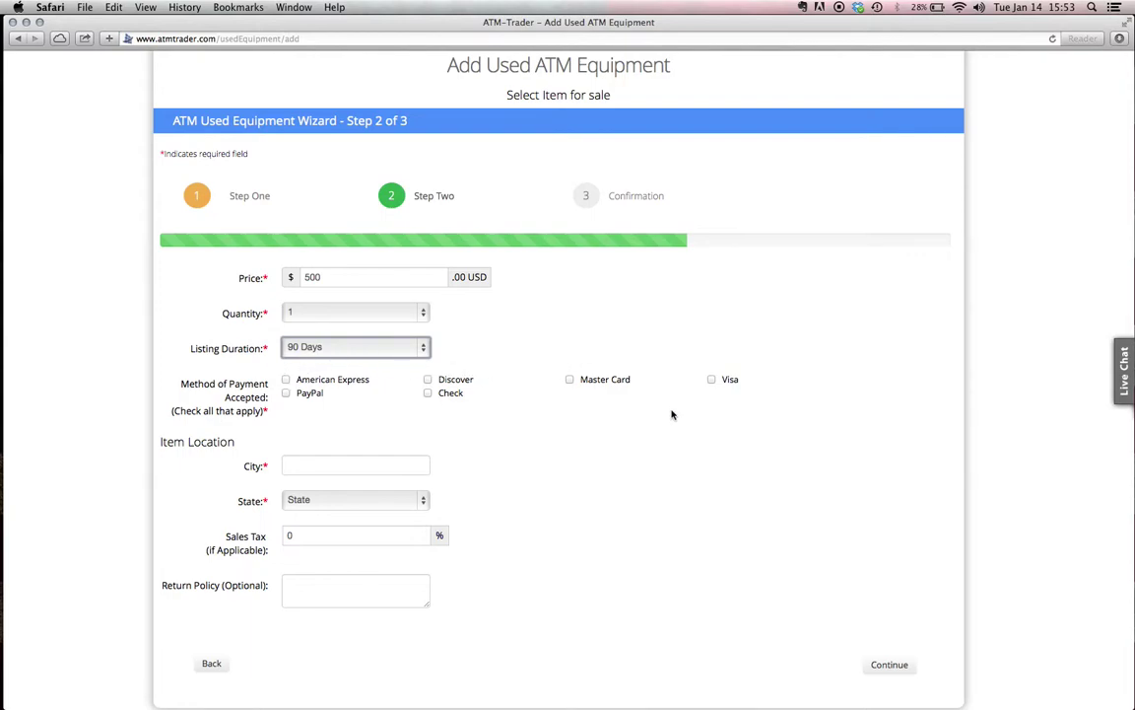
click(427, 394)
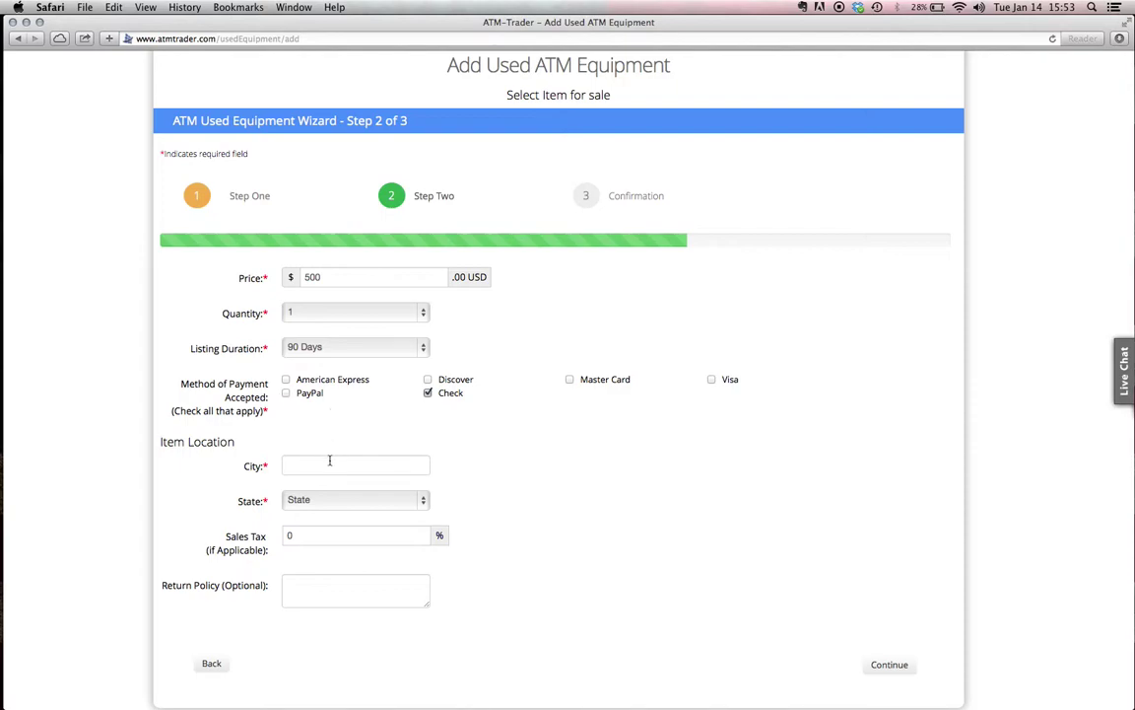
Set the item location to Glendora, California, keeping sales tax at 0
click(330, 460)
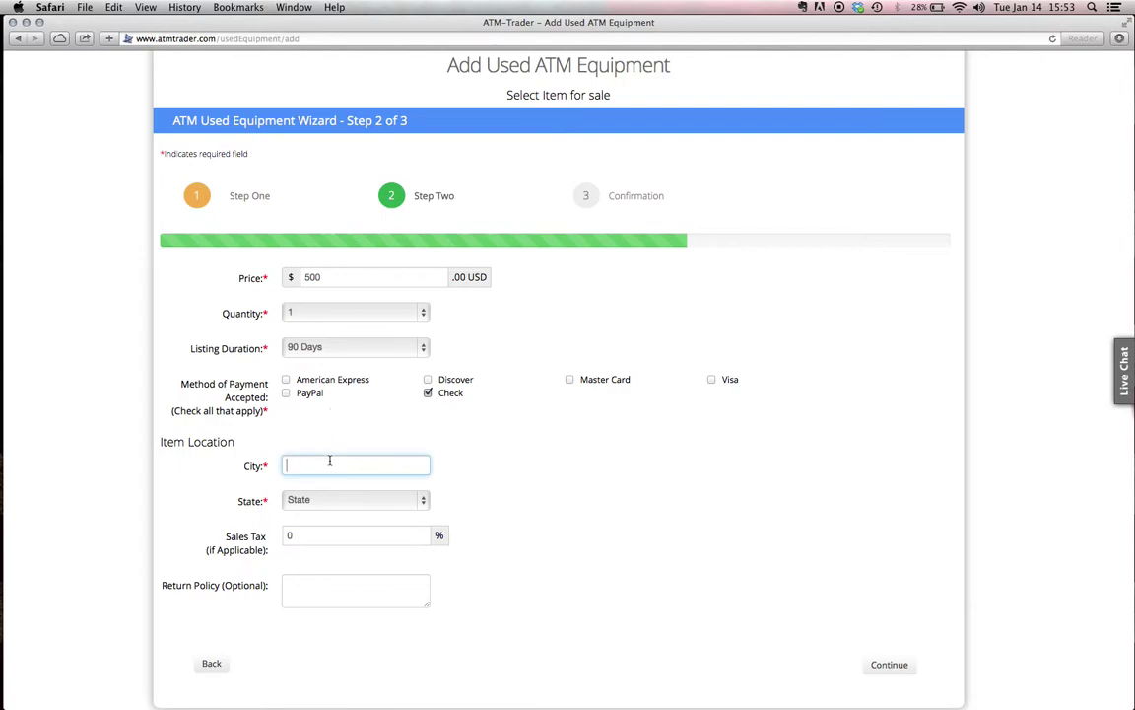
text(Glendora)
key(Tab)
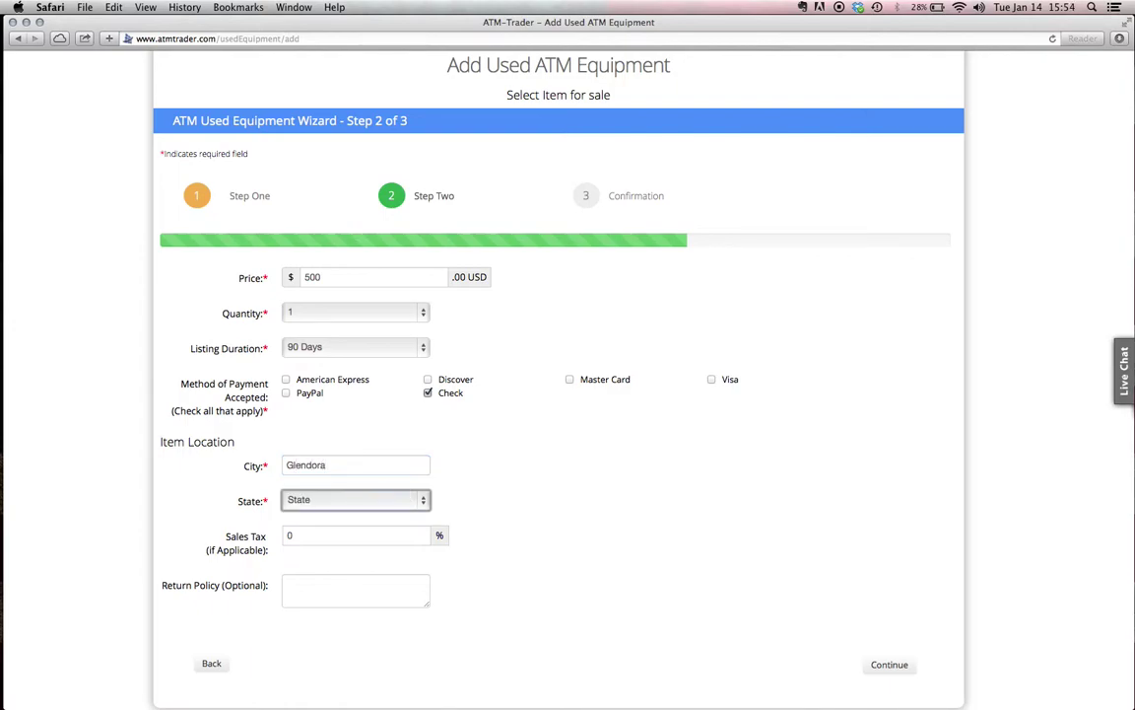
key(c)
key(Tab)
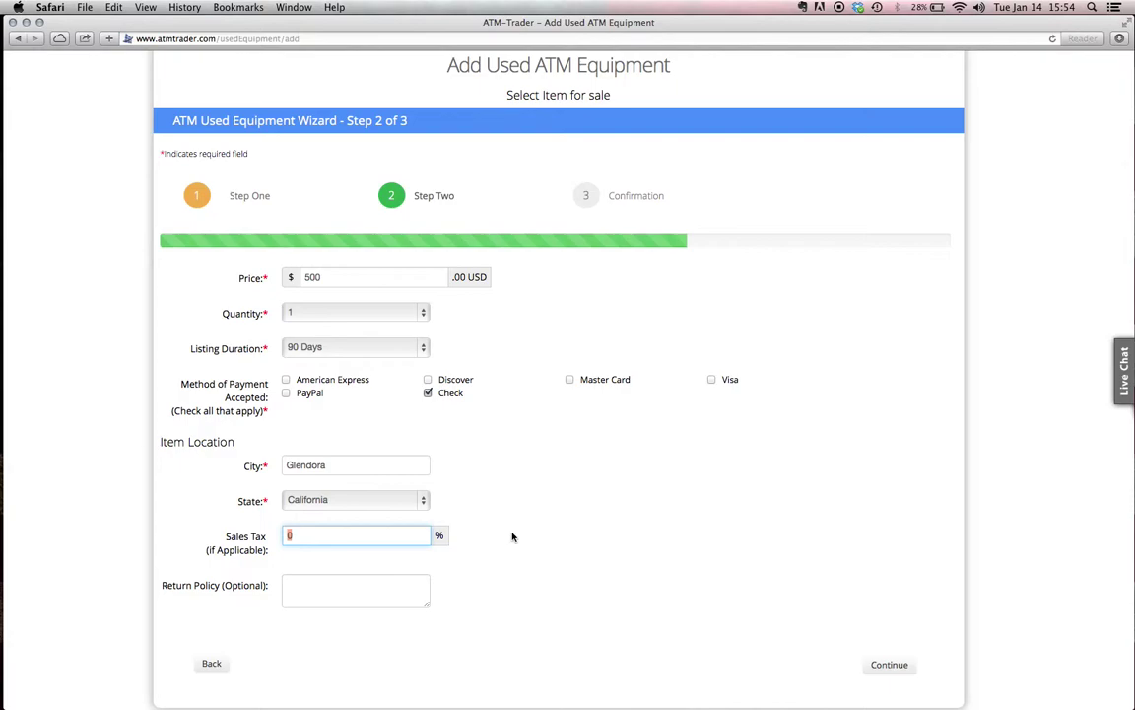
click(481, 590)
Enter the return policy '30 Day return Policy'
click(383, 592)
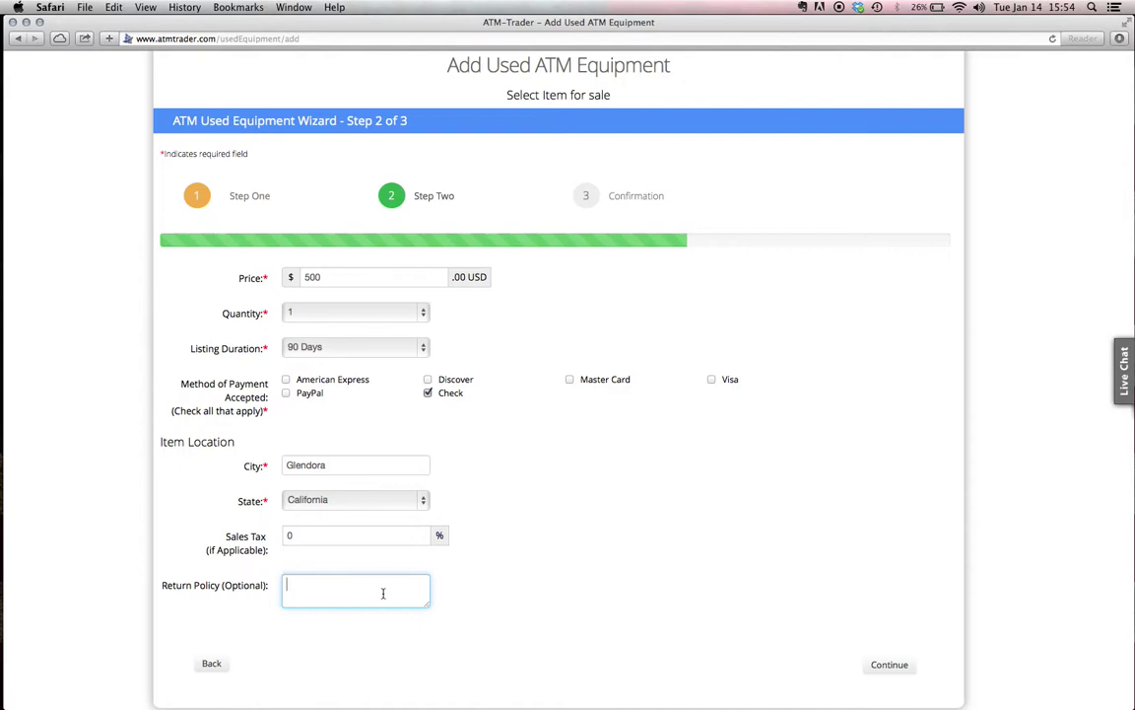
text(30 Day return p)
key(BackSpace)
text(Policy)
click(648, 623)
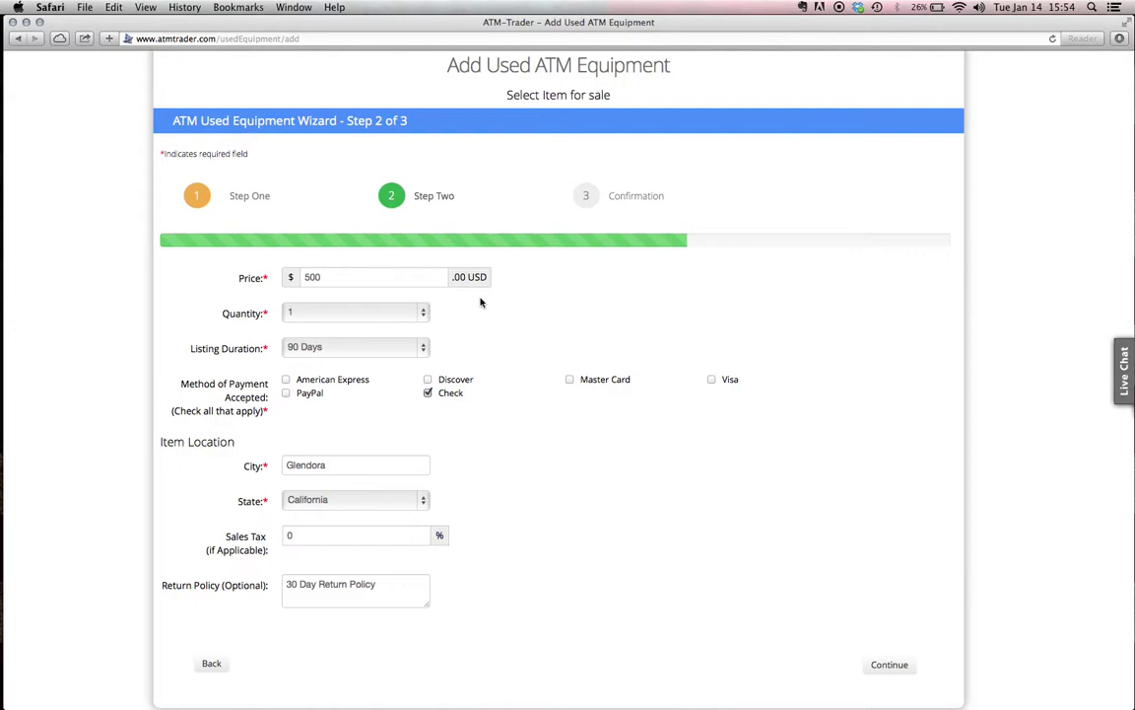
Continue to the Step 3 summary and submit the MB1500 listing
click(904, 668)
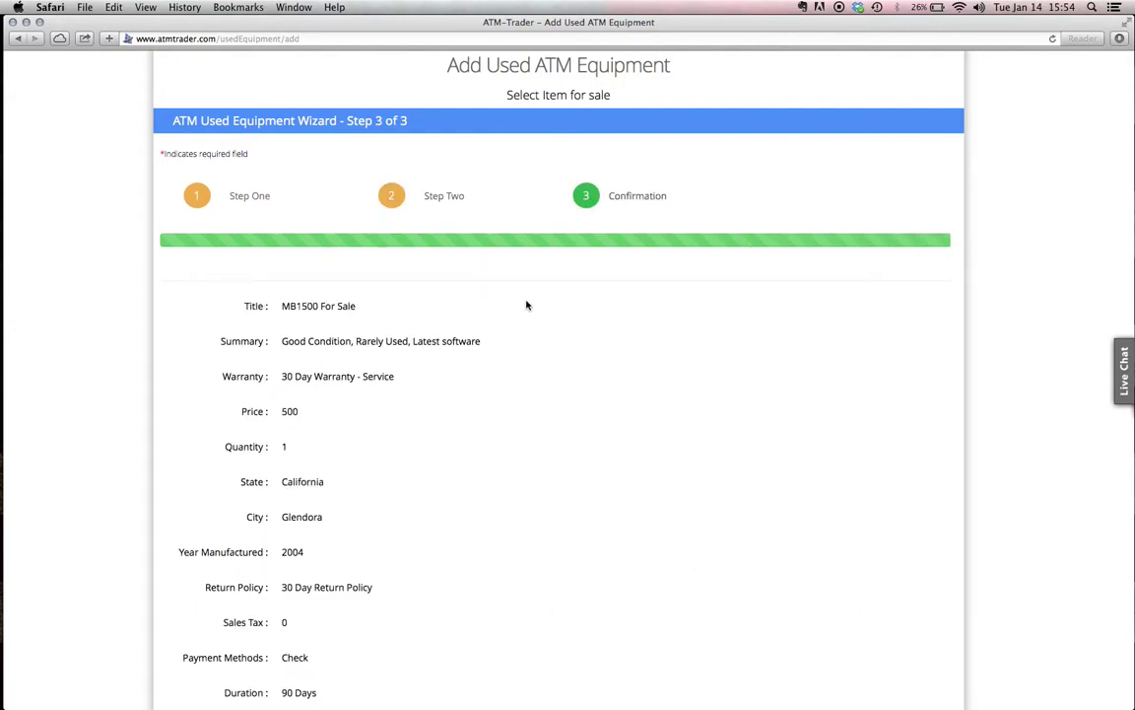
scroll(526, 306, down, 5)
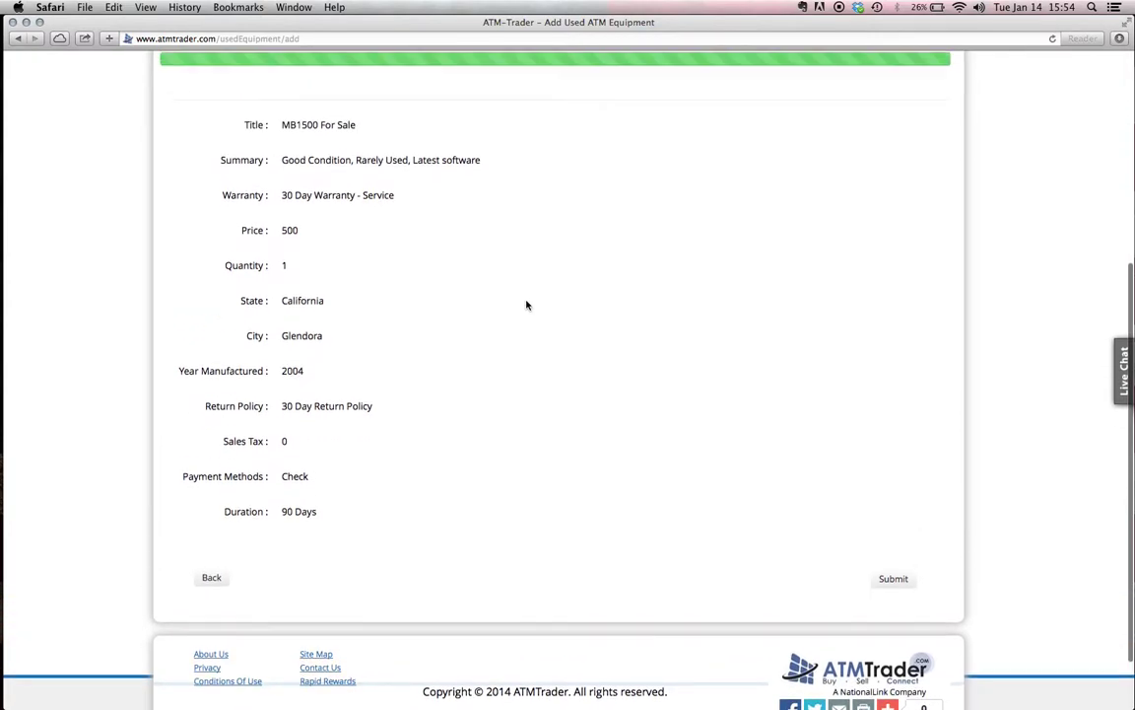
click(893, 592)
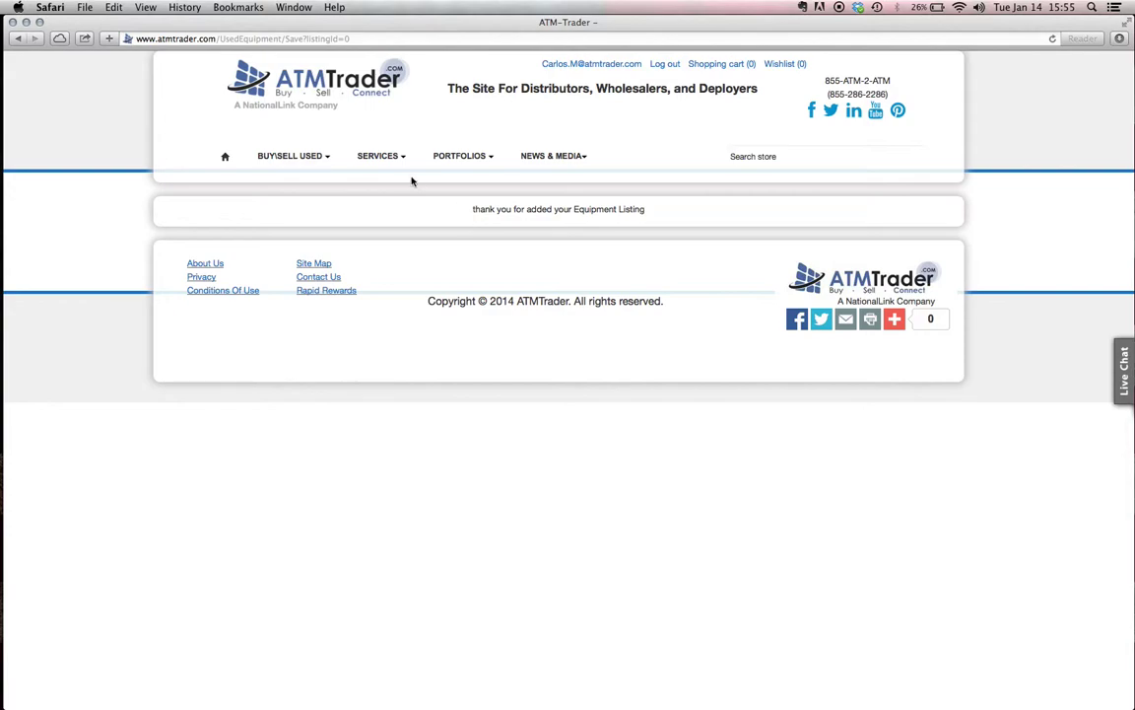
Browse the Buy Used equipment market, then return to the home page
mouse_move(321, 157)
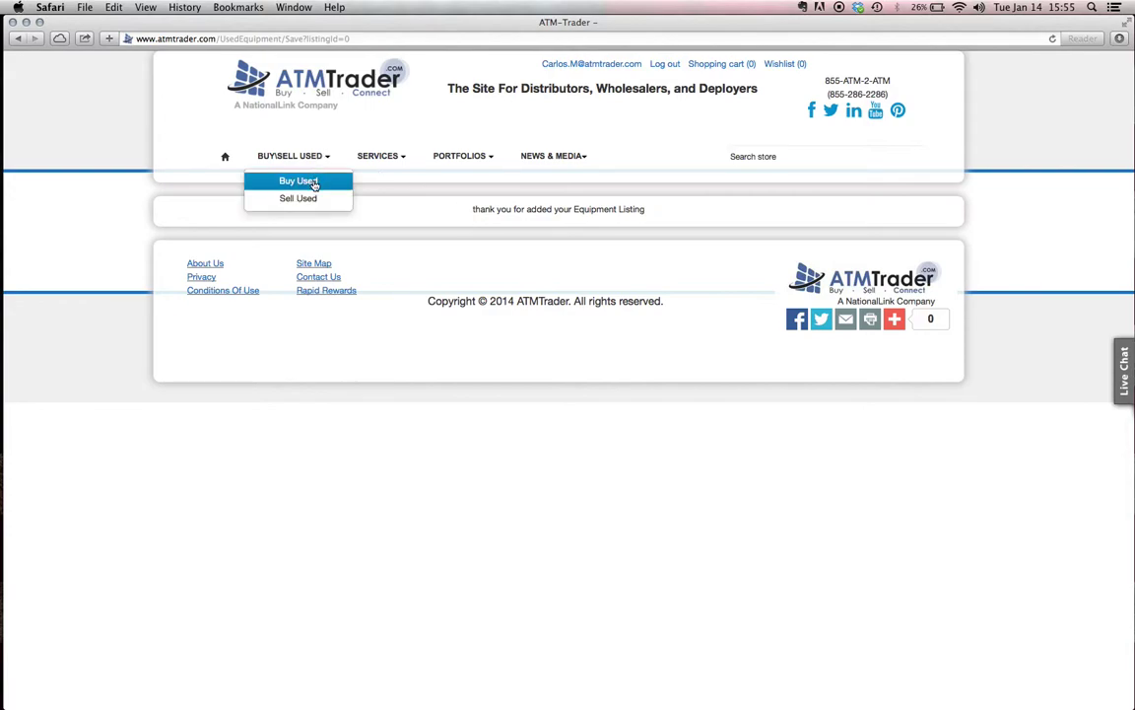
click(298, 181)
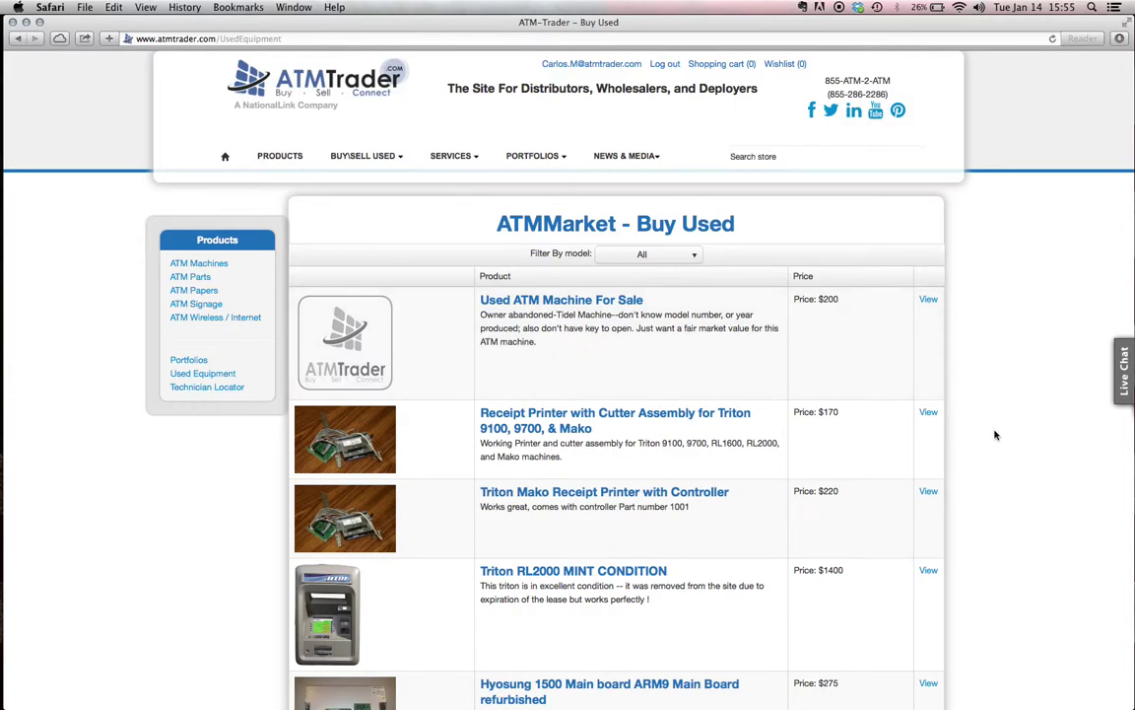
click(334, 87)
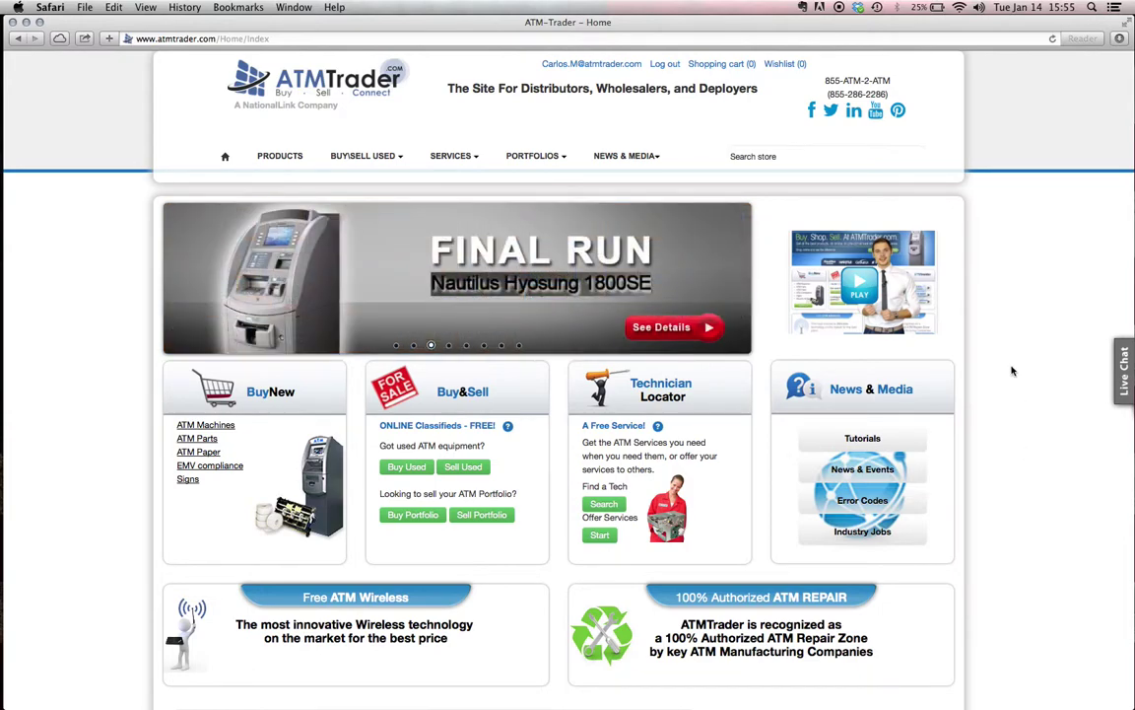
scroll(1007, 337, down, 2)
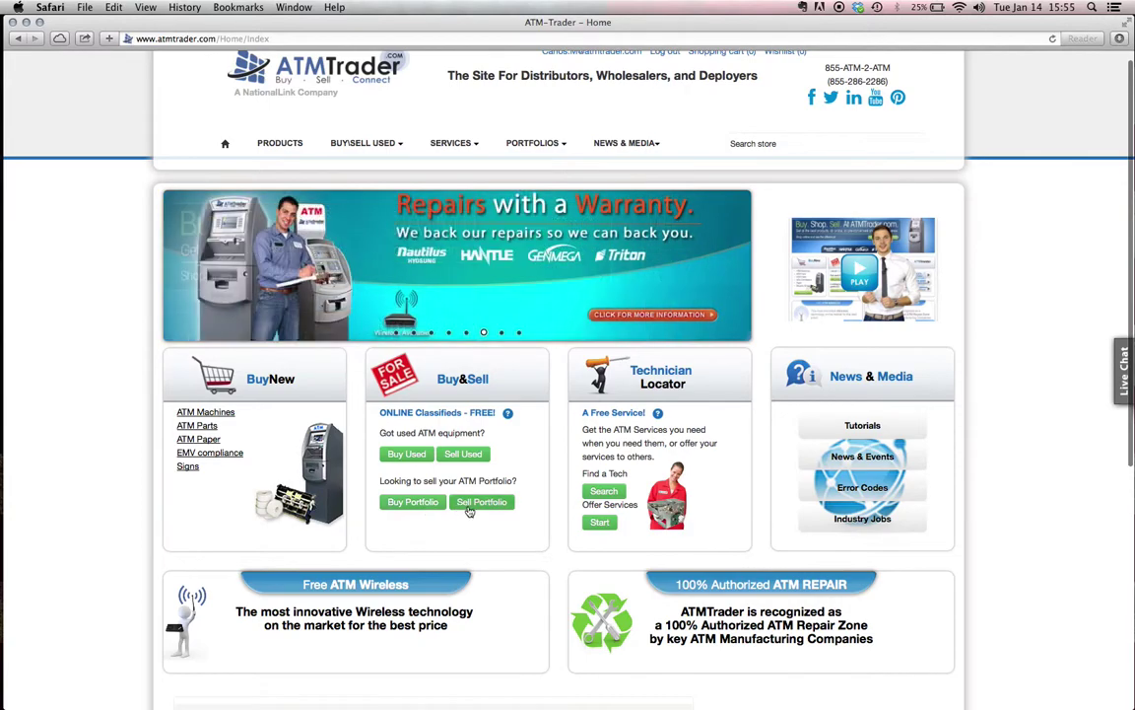
Start a portfolio listing titled 'Portfolio in LA Area' and confirm the 2000 asking price
click(483, 504)
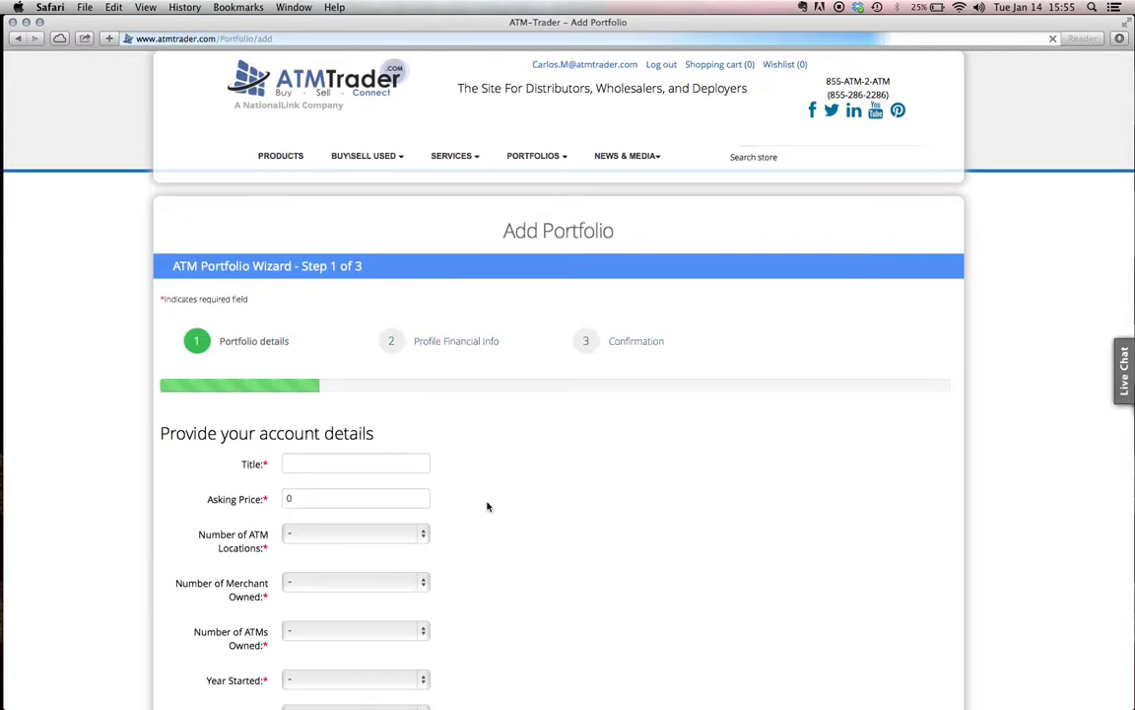
scroll(552, 375, down, 2)
scroll(552, 376, down, 5)
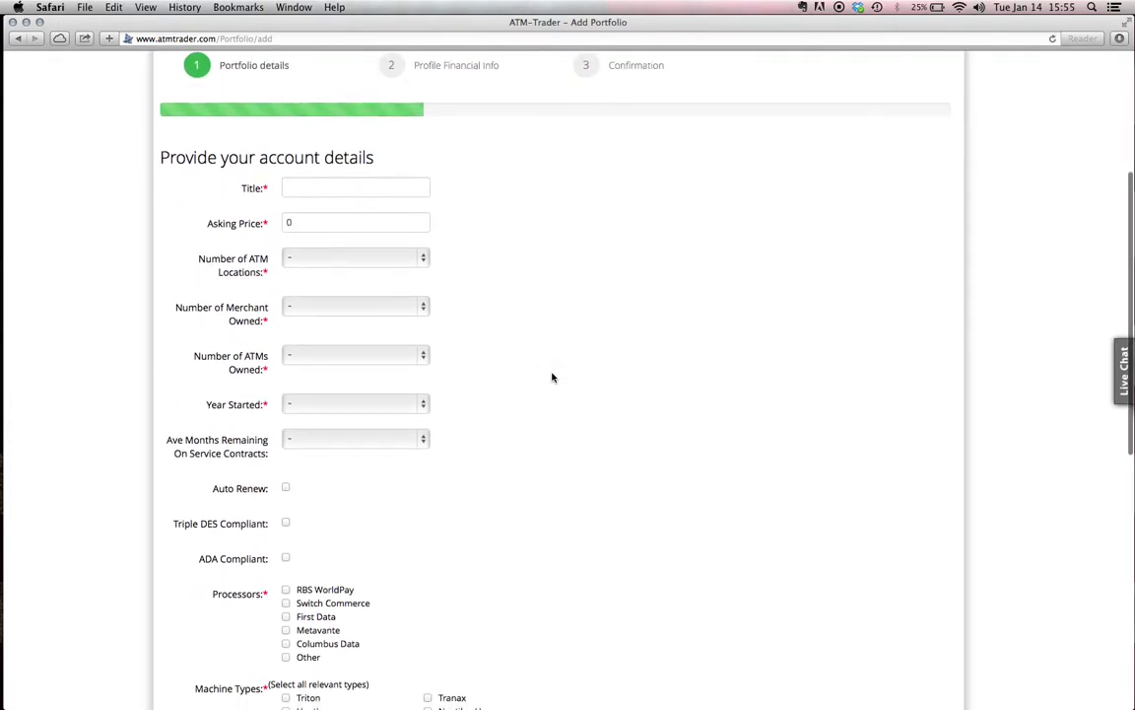
click(366, 189)
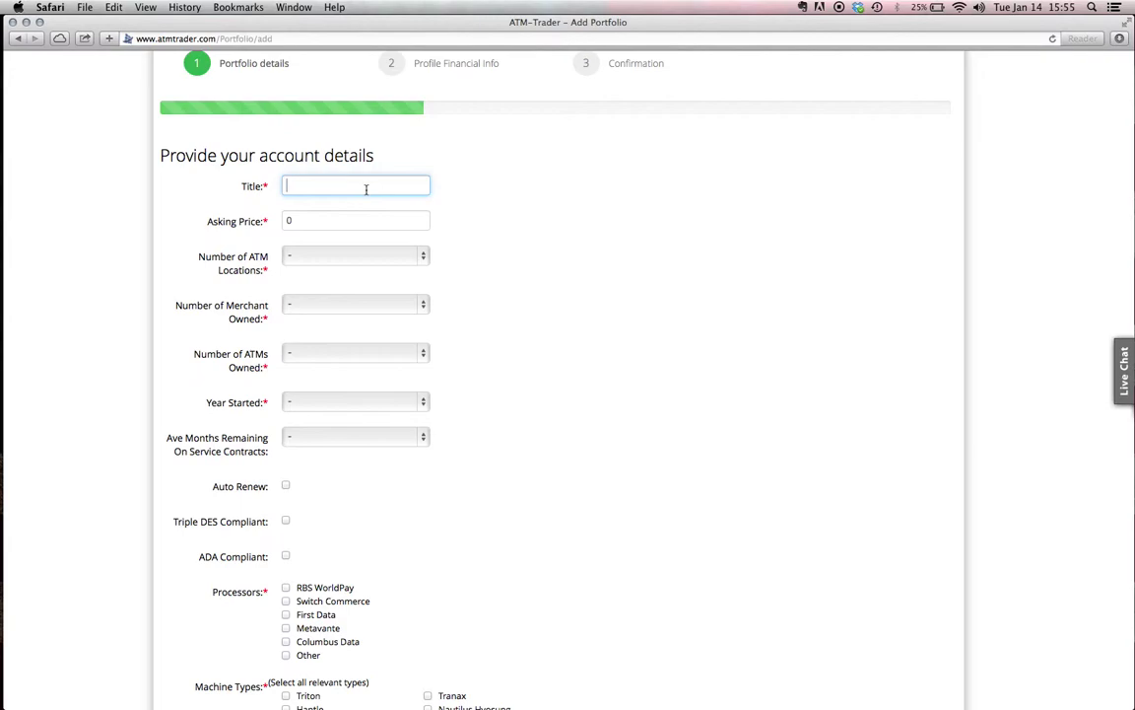
text(Portfolio in LA Area)
click(348, 220)
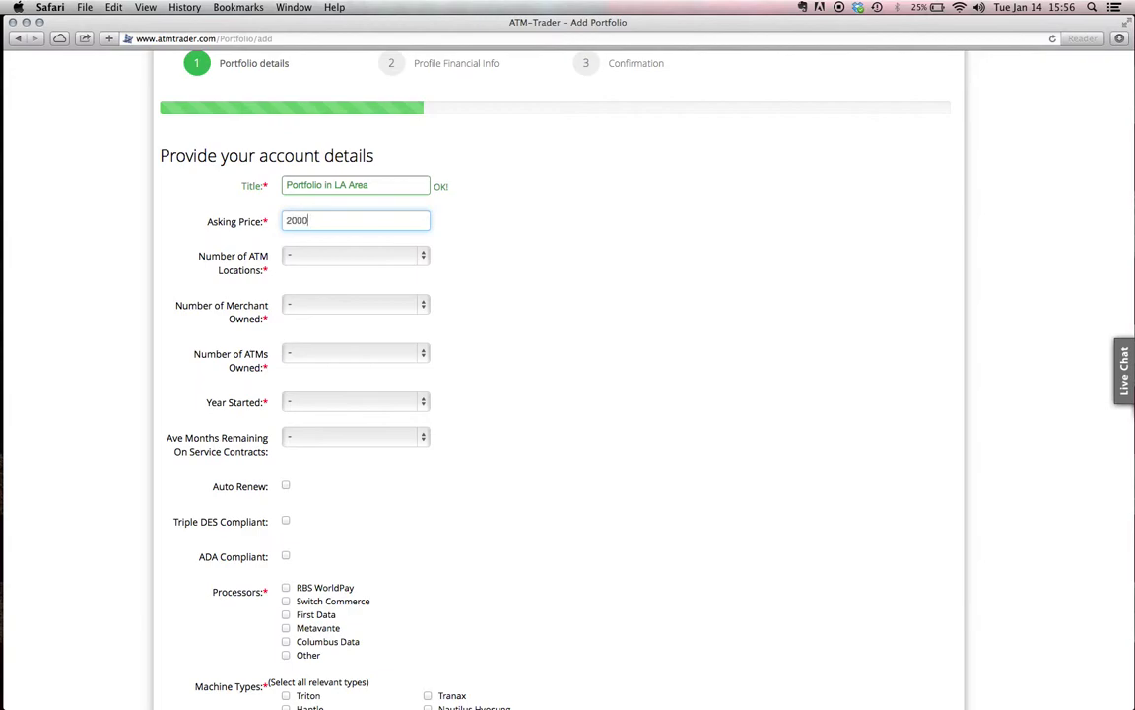
key(Tab)
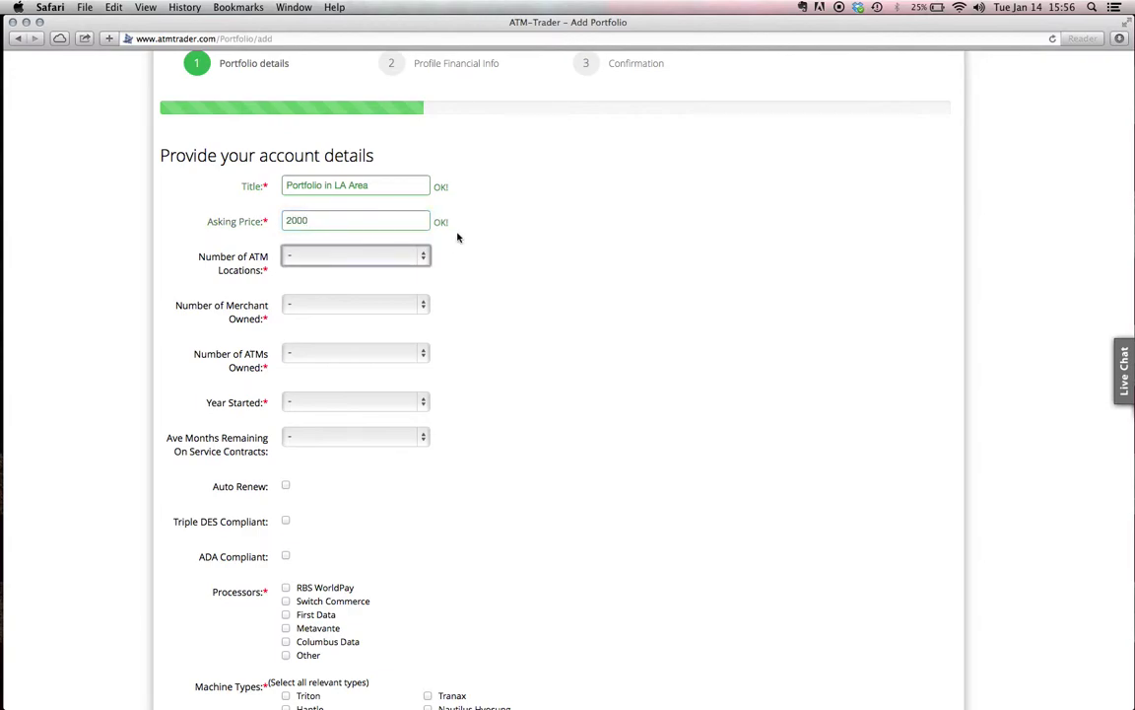
Set ATM Locations to 10, Merchant Owned to 1 and ATMs Owned to 9
click(425, 257)
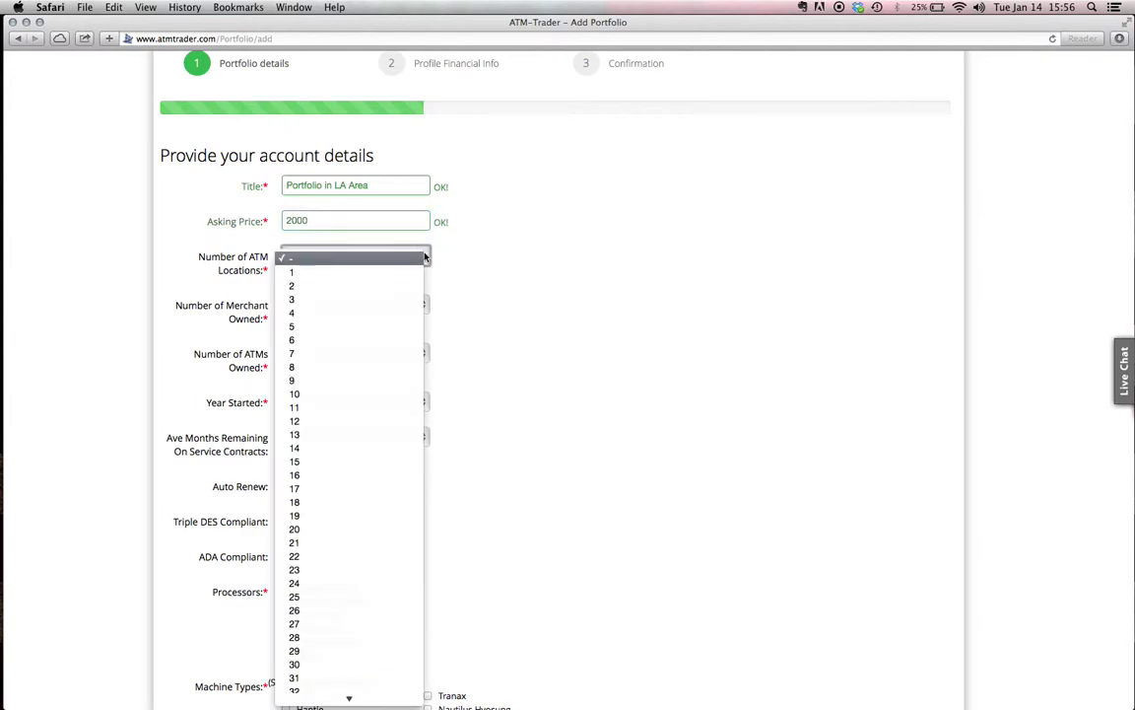
click(396, 394)
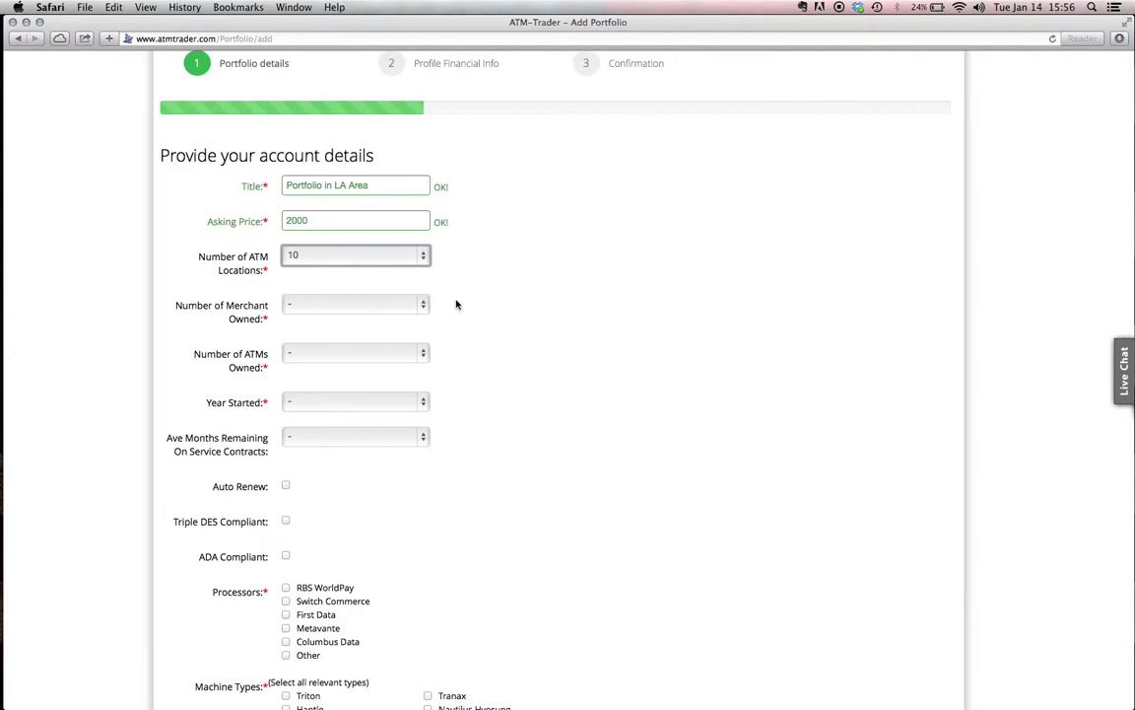
click(422, 308)
click(417, 326)
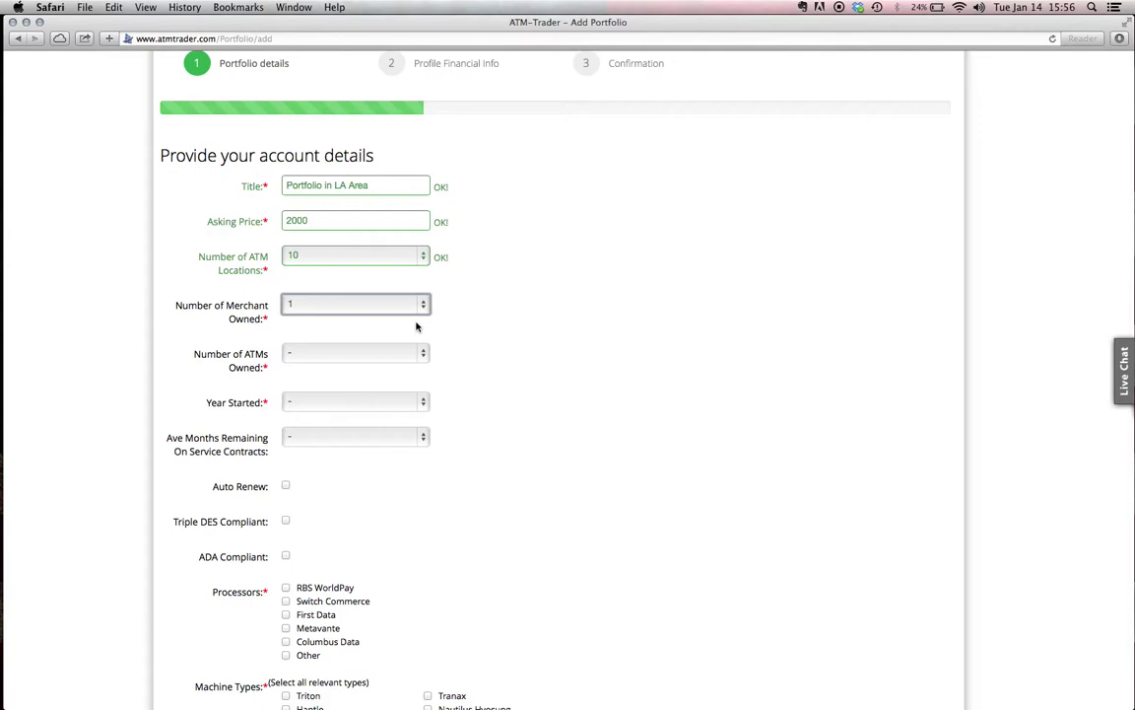
click(442, 318)
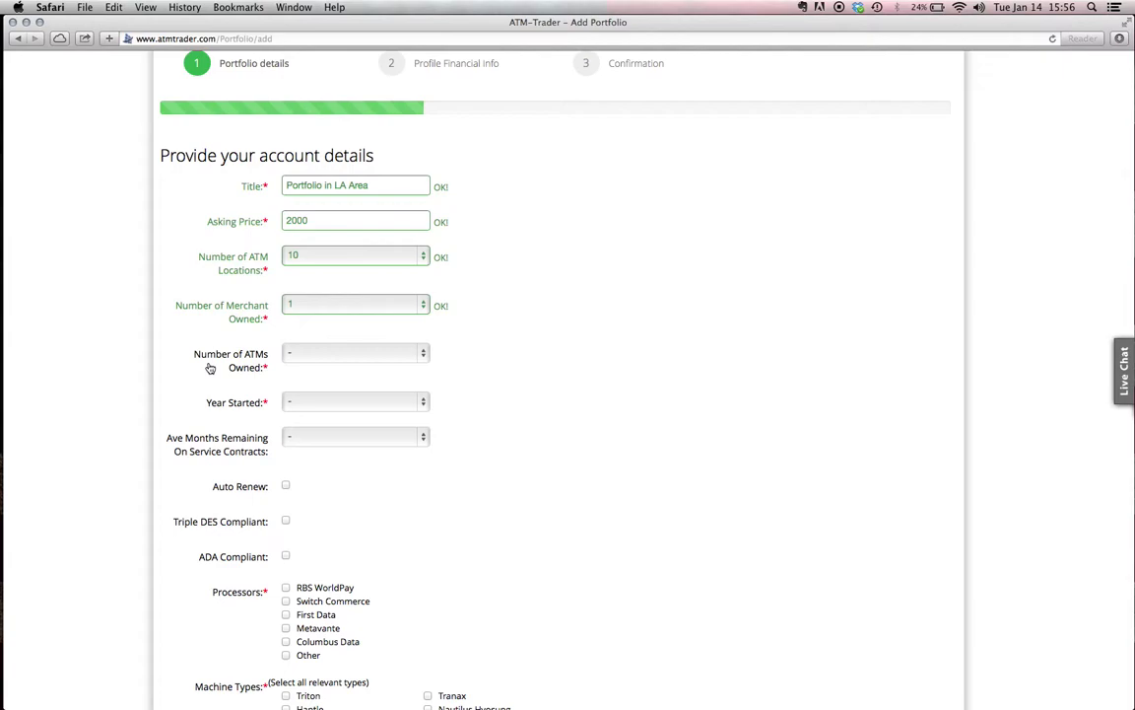
click(421, 353)
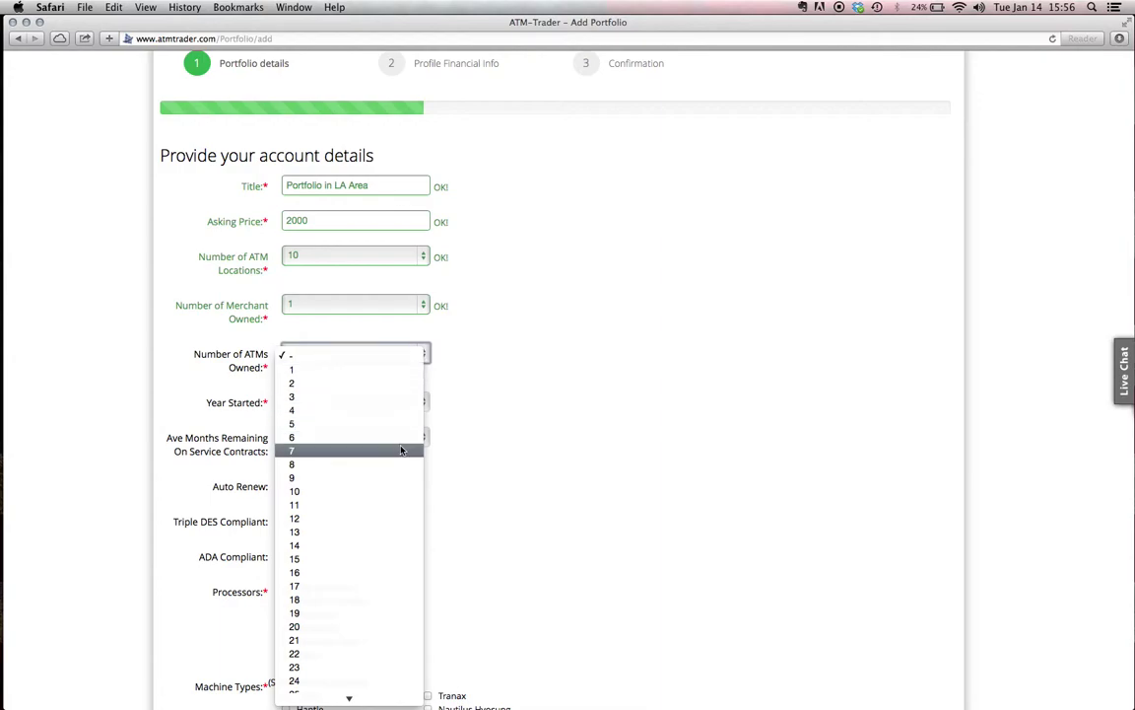
click(386, 477)
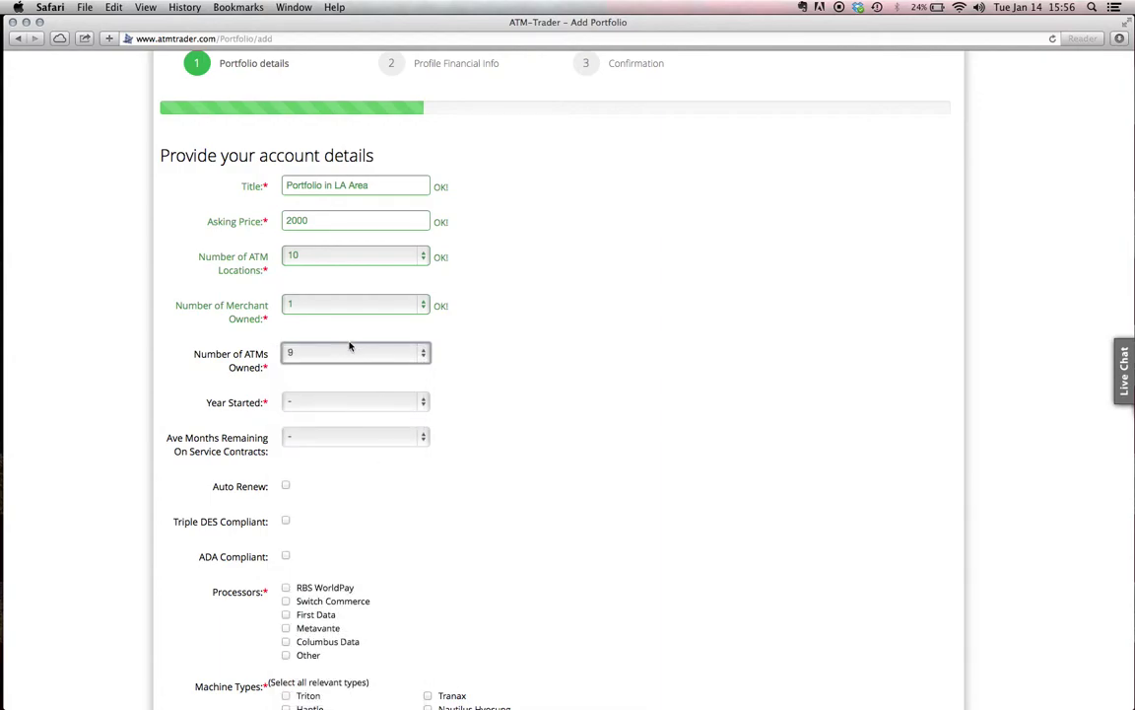
Set the portfolio's Year Started to 2010 and Ave Months Remaining to 3
scroll(461, 344, down, 2)
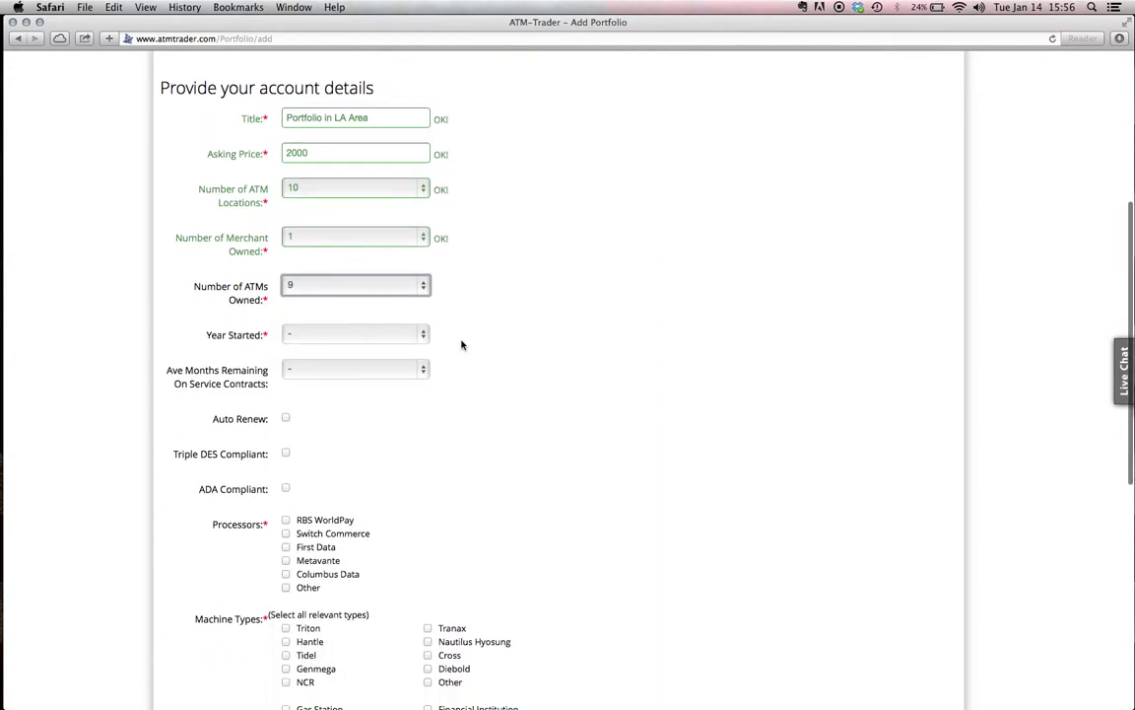
click(423, 335)
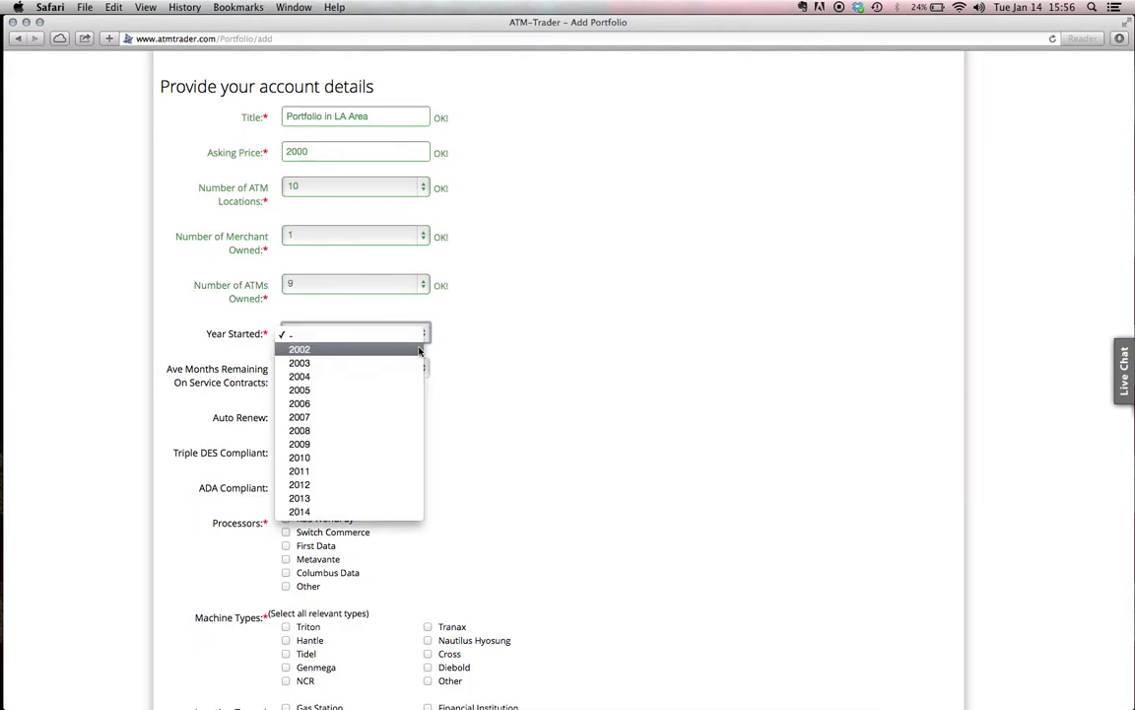
click(404, 456)
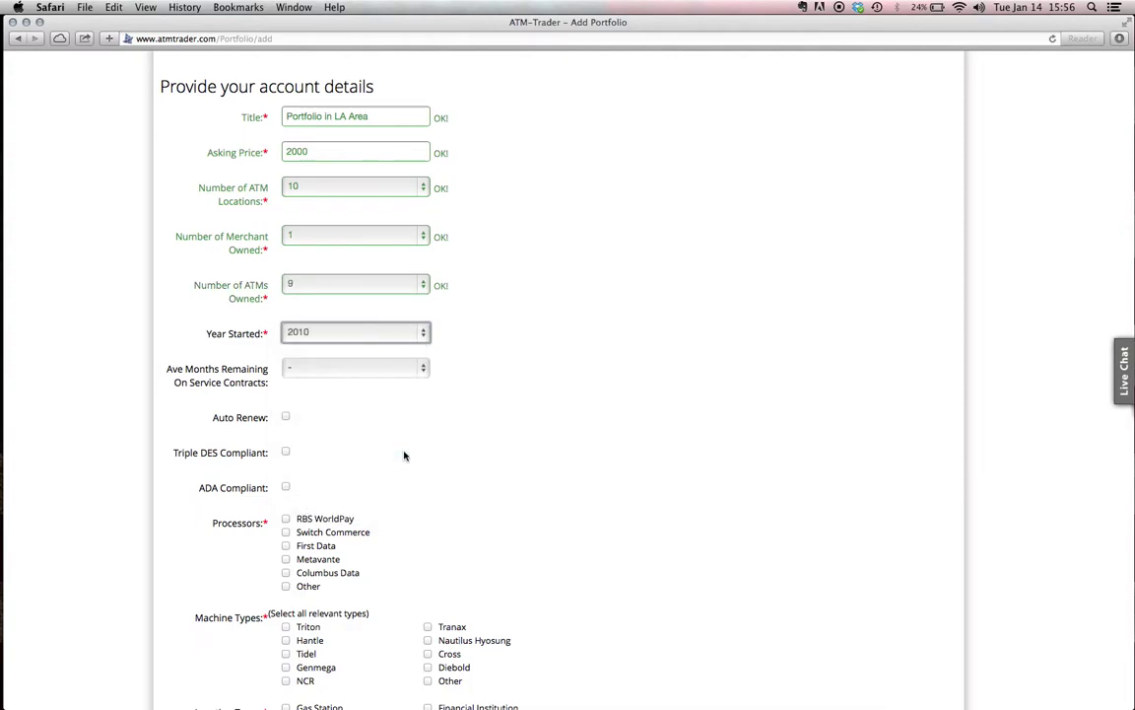
scroll(459, 315, down, 2)
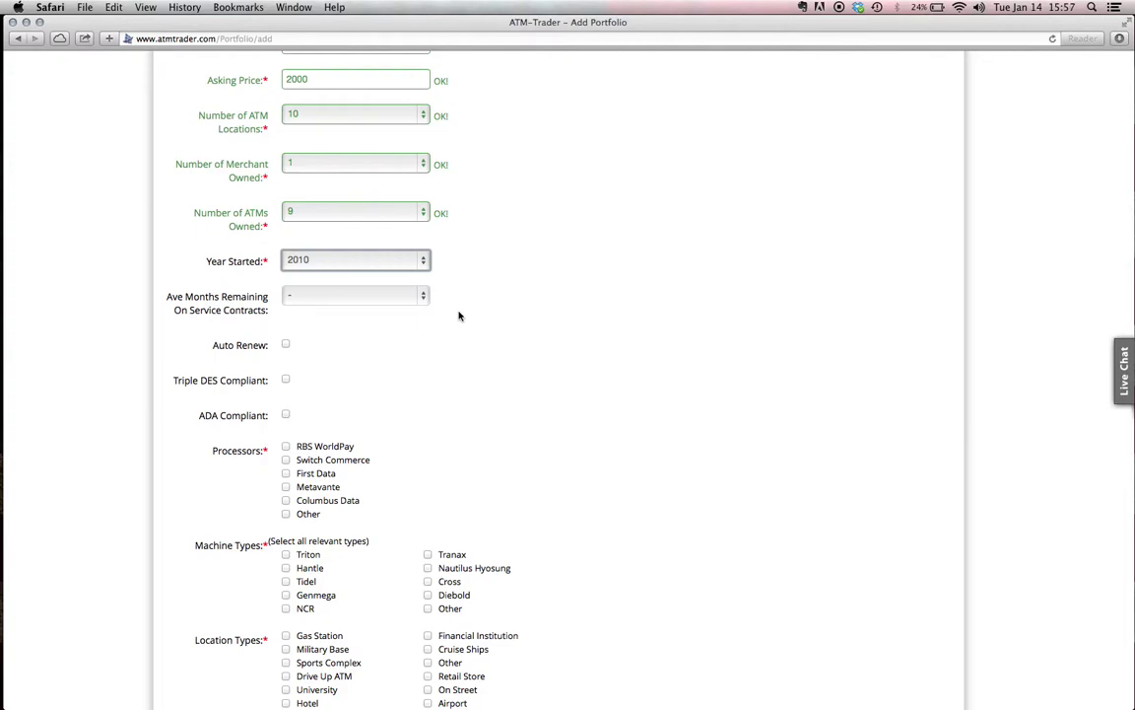
click(394, 296)
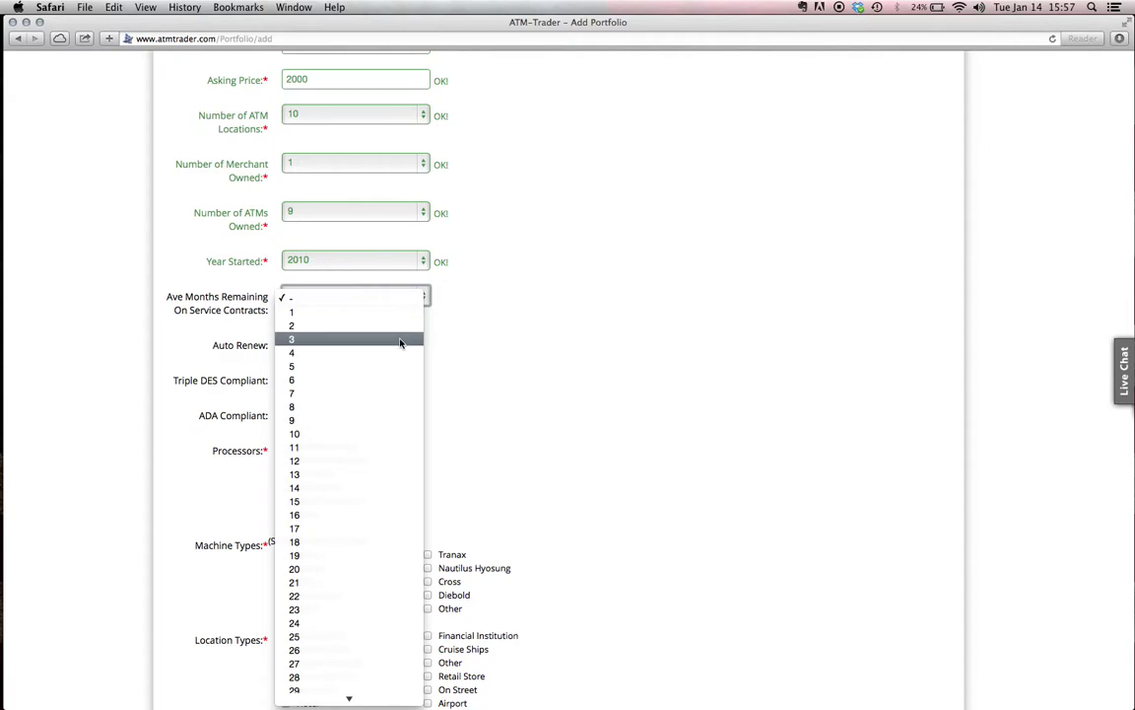
click(401, 339)
click(474, 333)
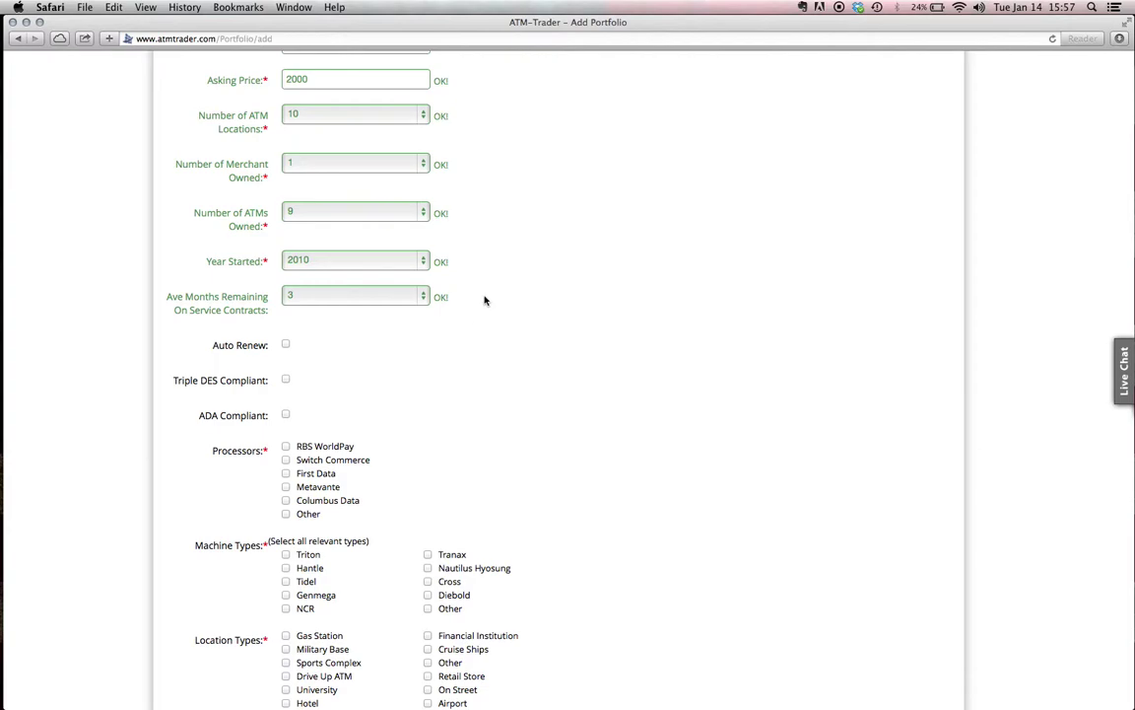
scroll(484, 299, up, 2)
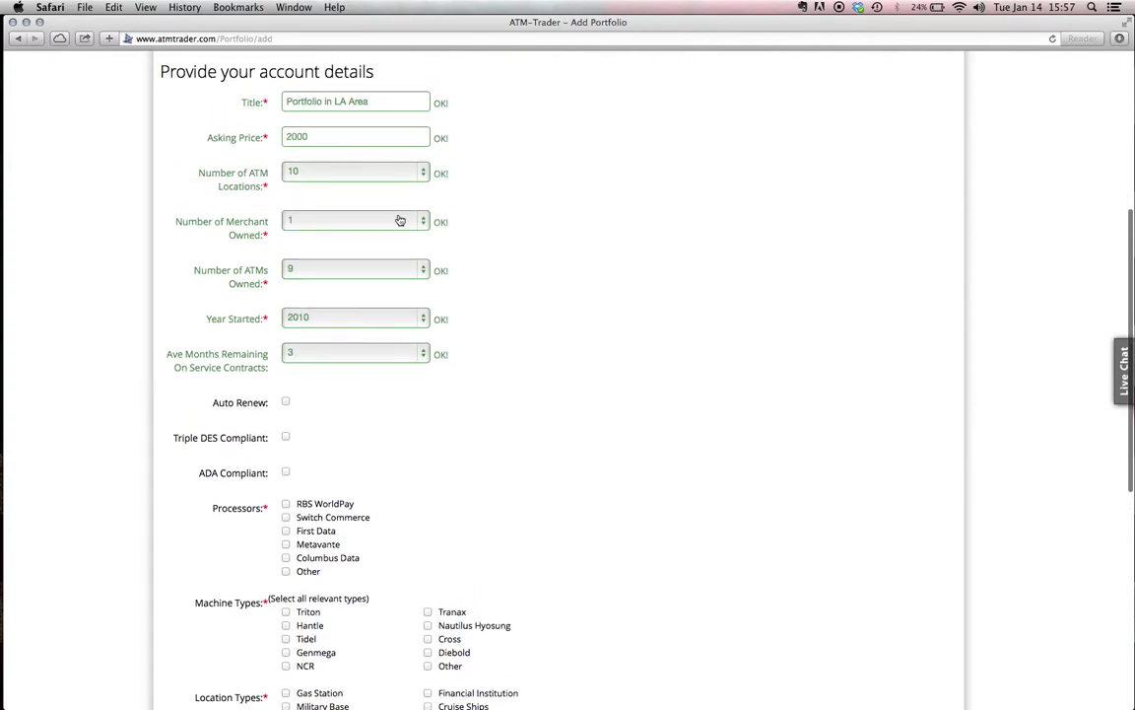
scroll(416, 439, down, 4)
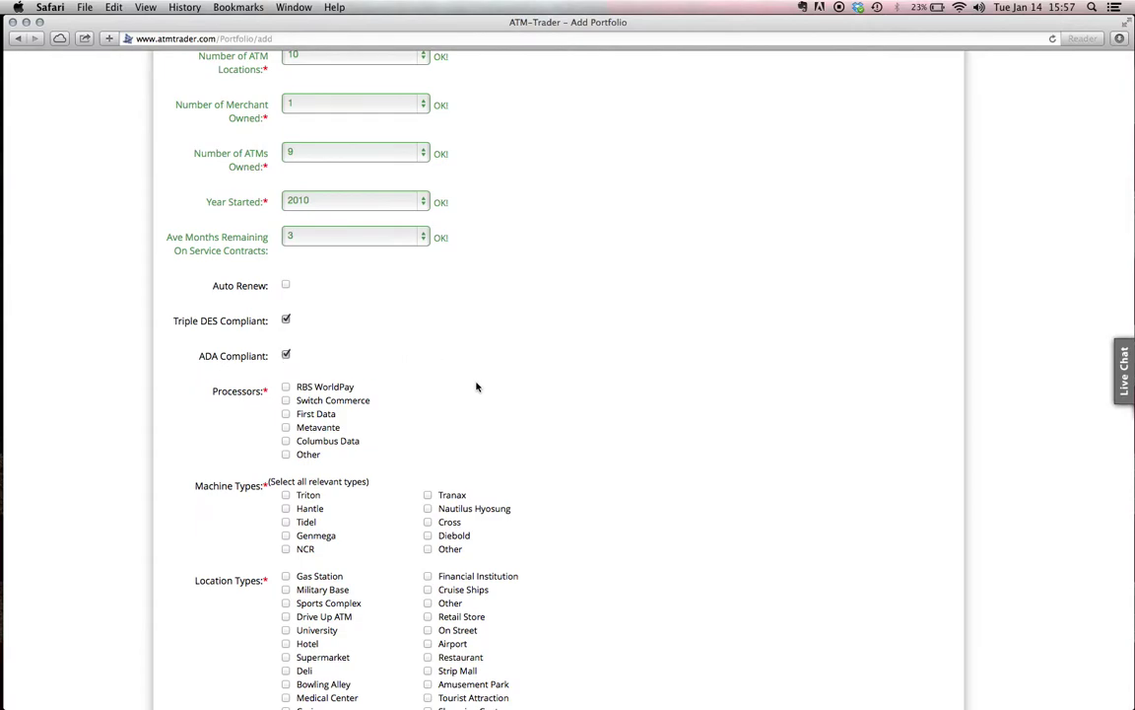
Tick Switch Commerce as processor and Triton, Tranax and Genmega as machine types
scroll(463, 380, down, 5)
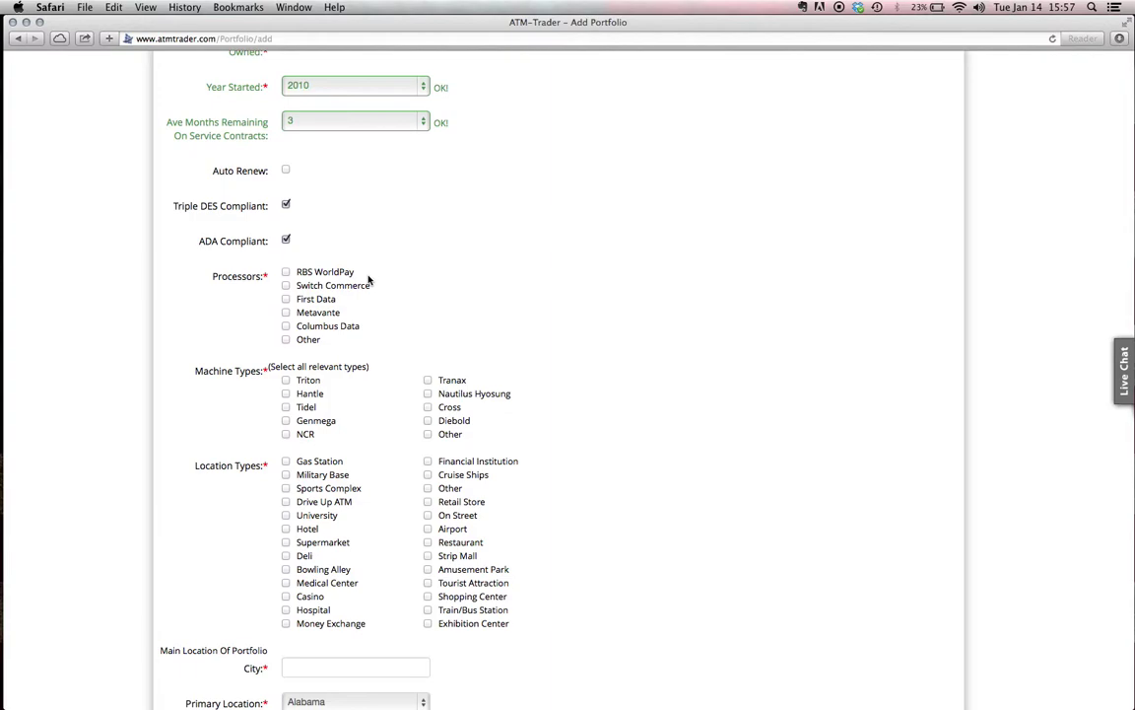
click(286, 285)
scroll(442, 210, down, 3)
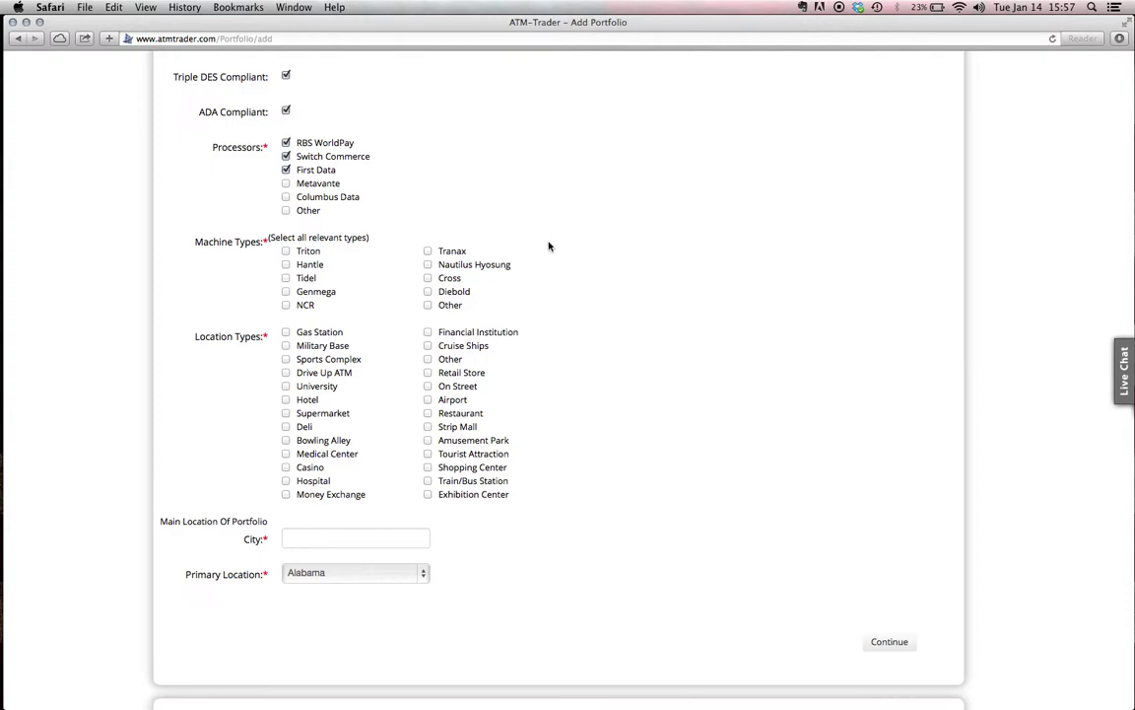
click(287, 253)
click(428, 253)
click(285, 293)
Add Gas Station and Restaurant as location types
scroll(554, 304, down, 3)
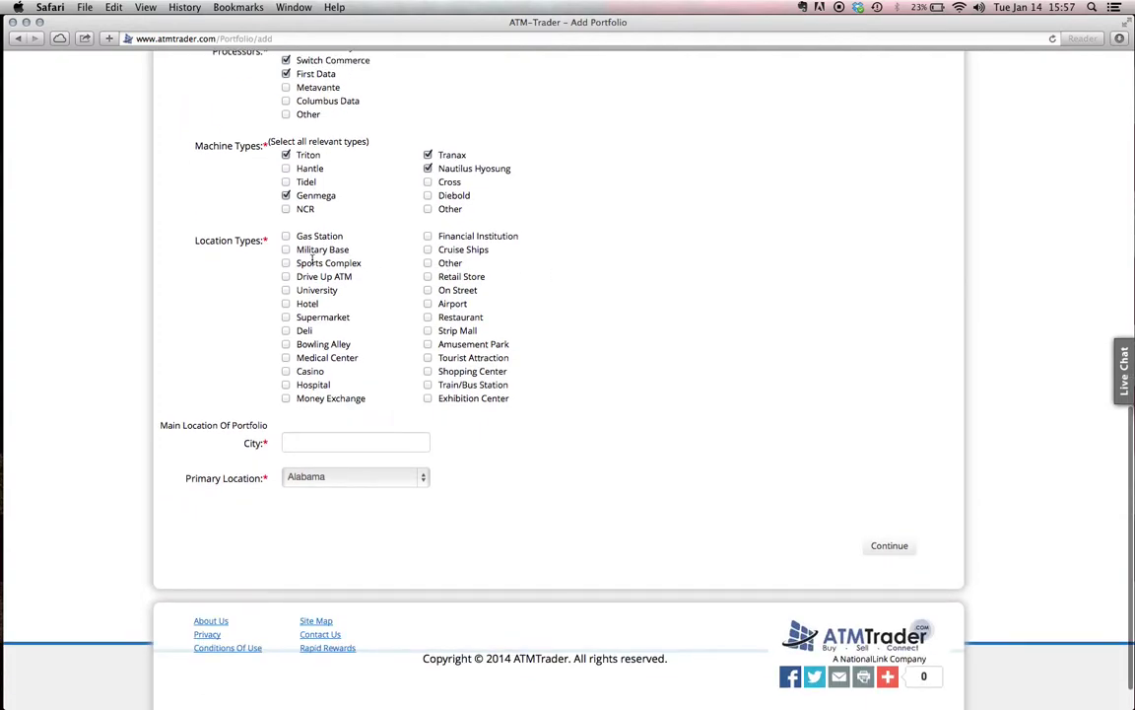
click(286, 237)
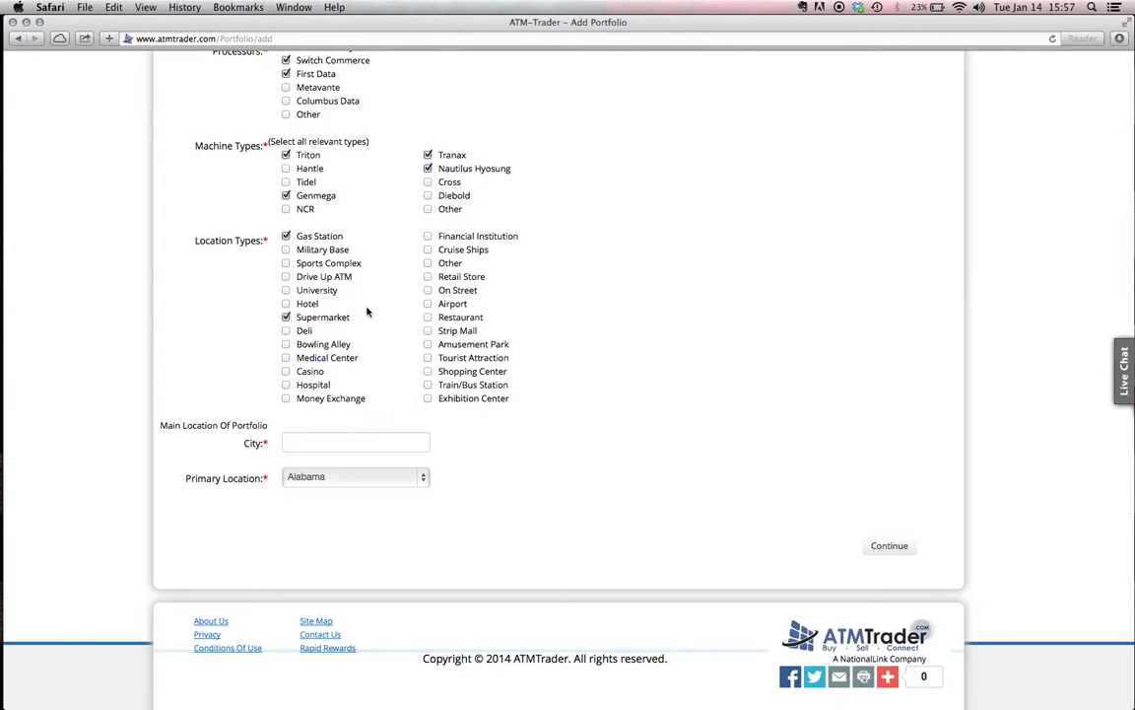
click(428, 317)
Enter Los Angeles as the city and choose California as primary location
click(394, 445)
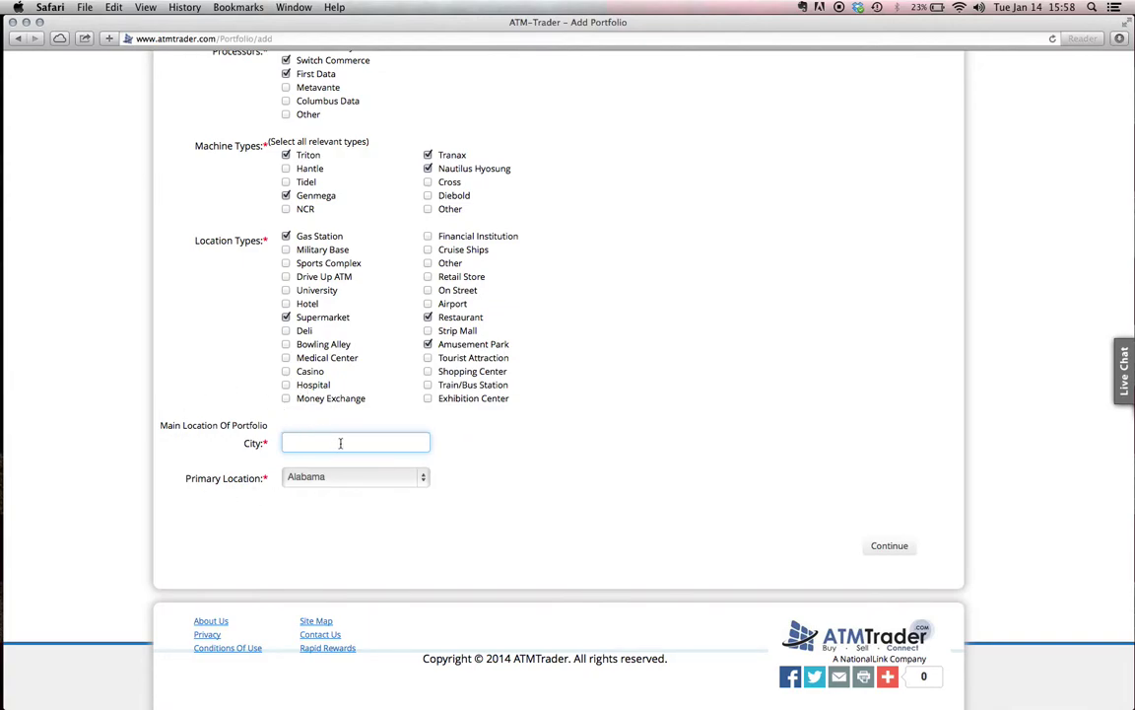
text(Los Angeles)
click(421, 477)
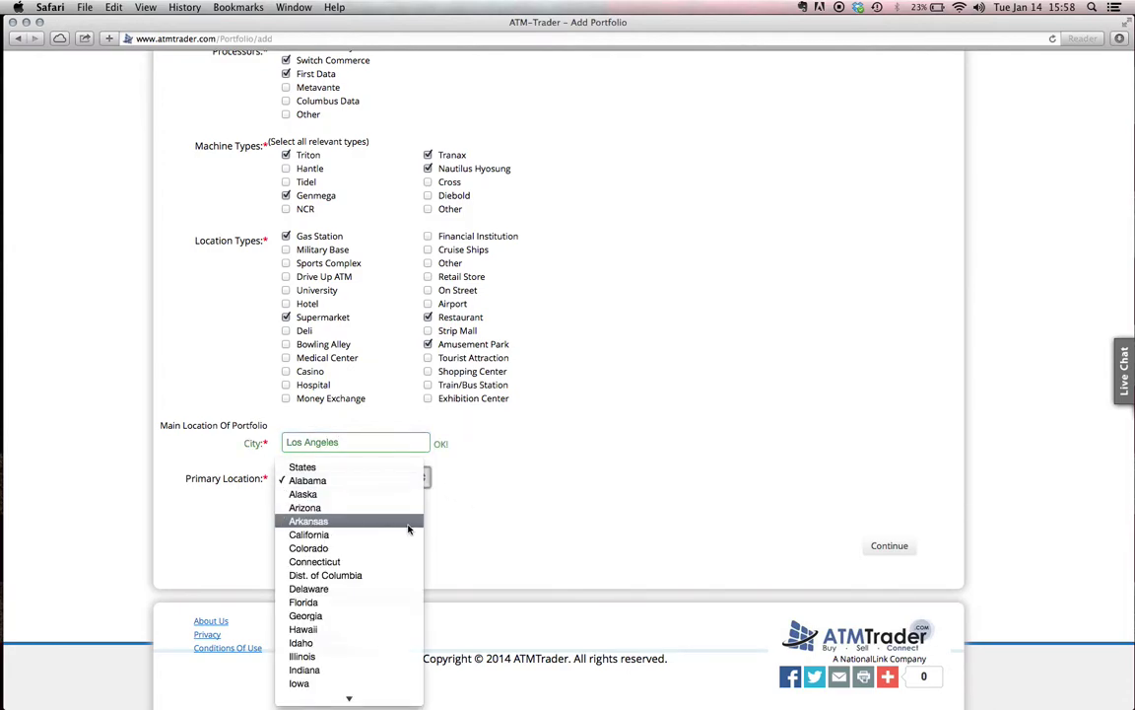
click(408, 535)
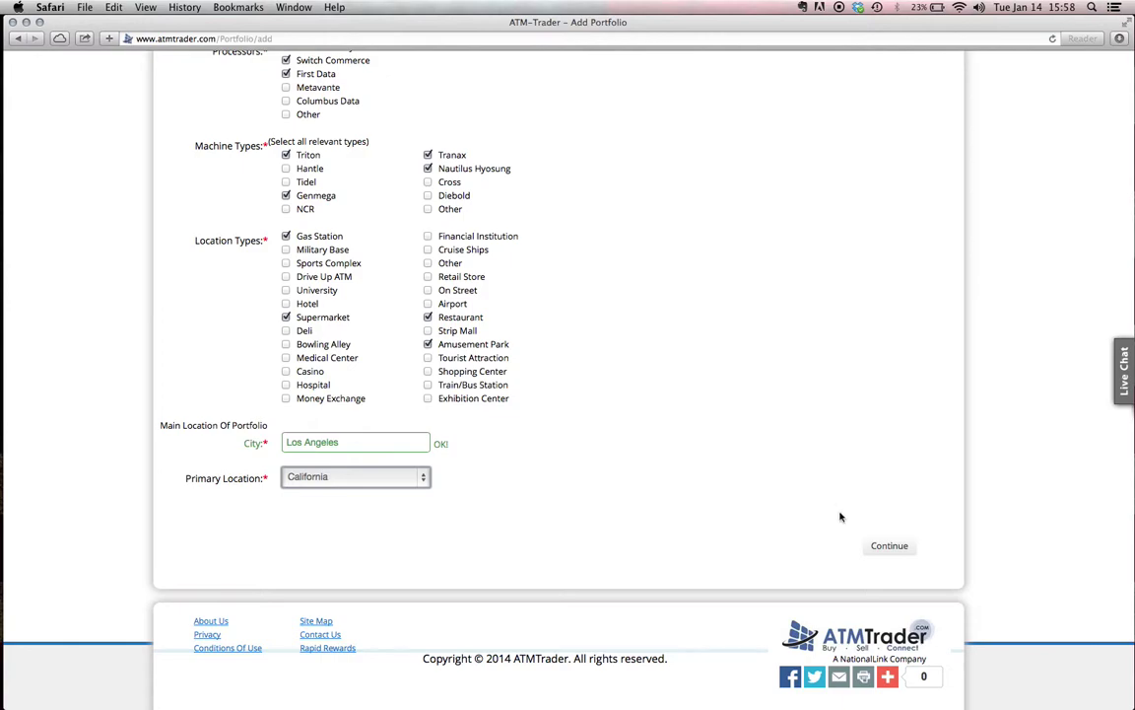
Continue to Step 2, Profile Financial Info, and clear the 0 from Monthly Transaction Volume
click(884, 545)
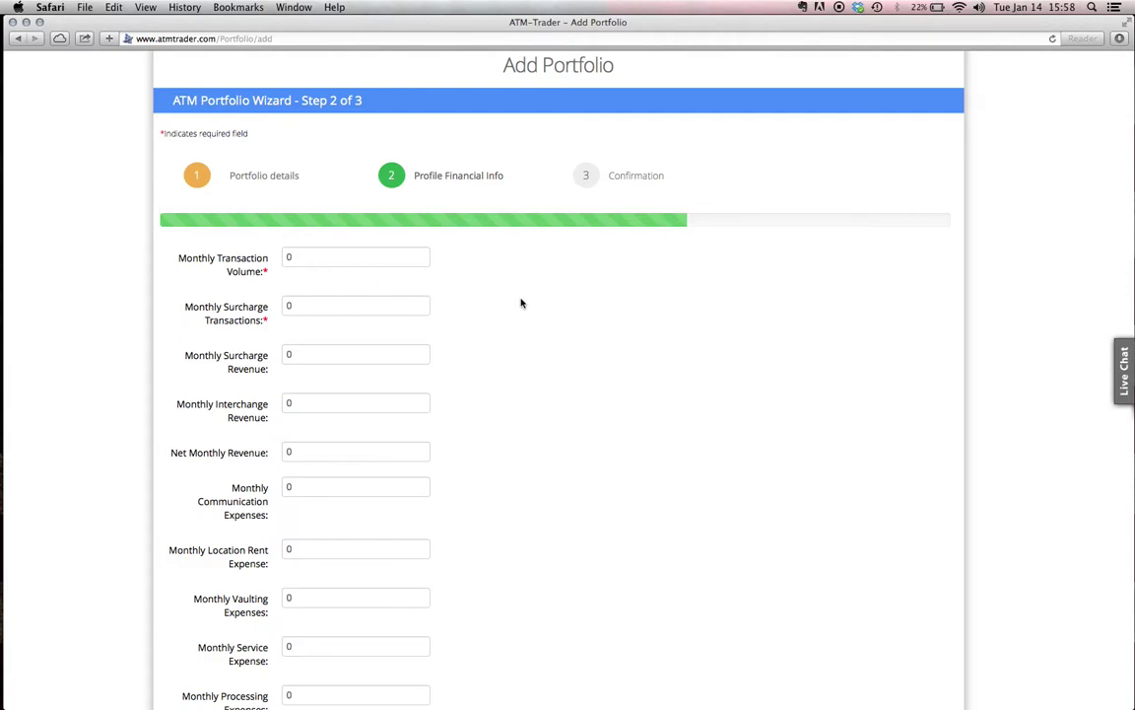
scroll(522, 302, down, 2)
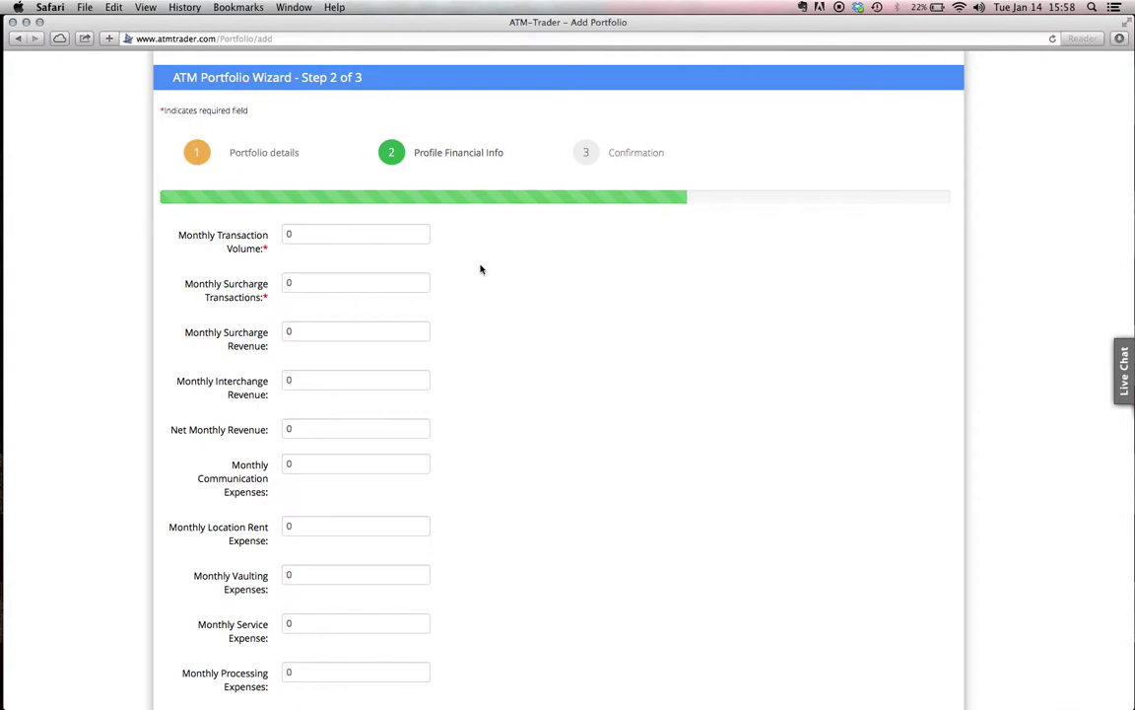
click(307, 234)
key(BackSpace)
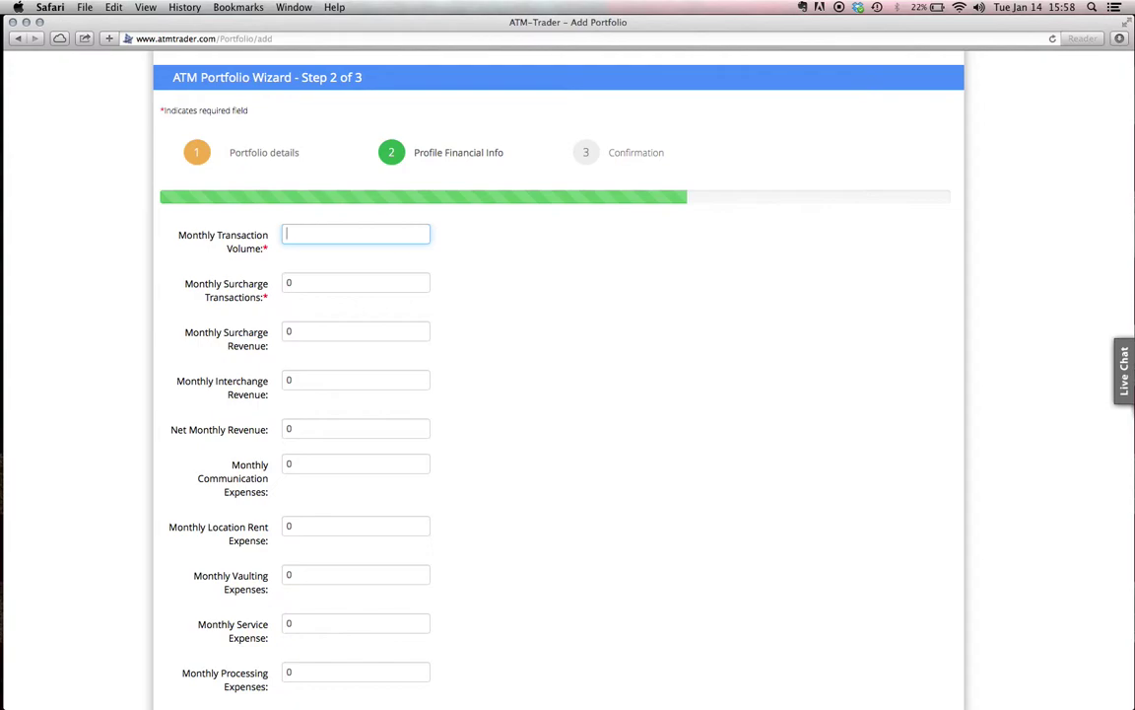
Enter 1000 transactions, 700 surcharge transactions, 1500 surcharge and 500 interchange revenue, leaving net at 0
text(1000)
key(Tab)
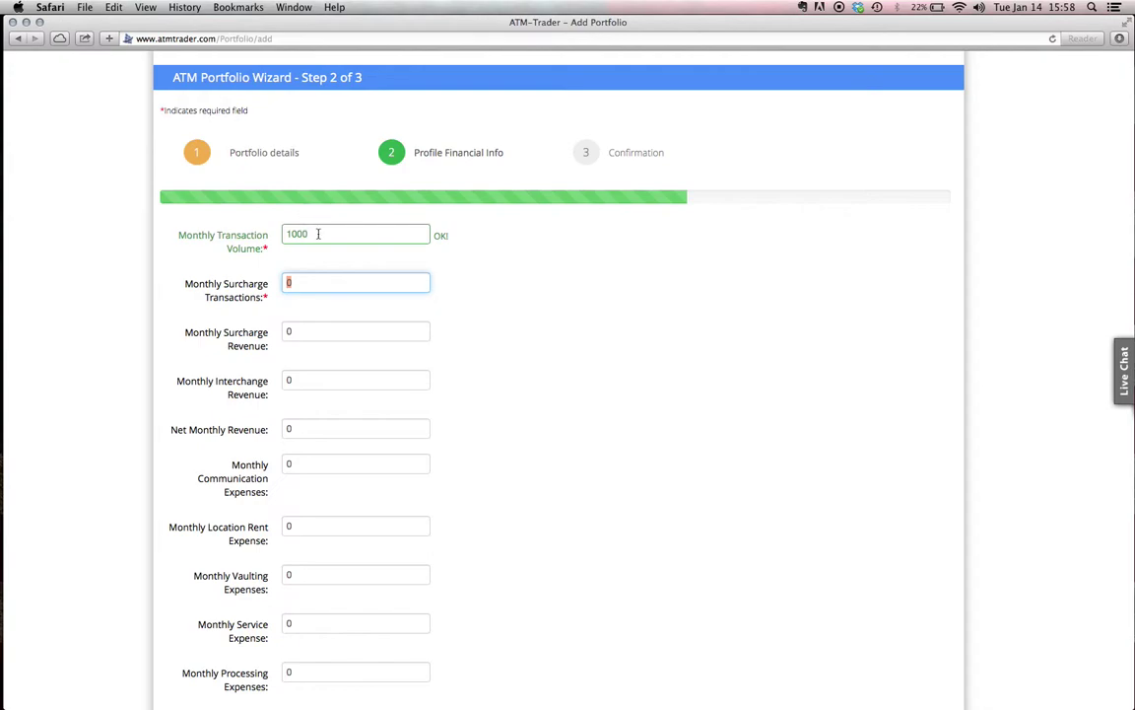
key(BackSpace)
text(700)
key(Tab)
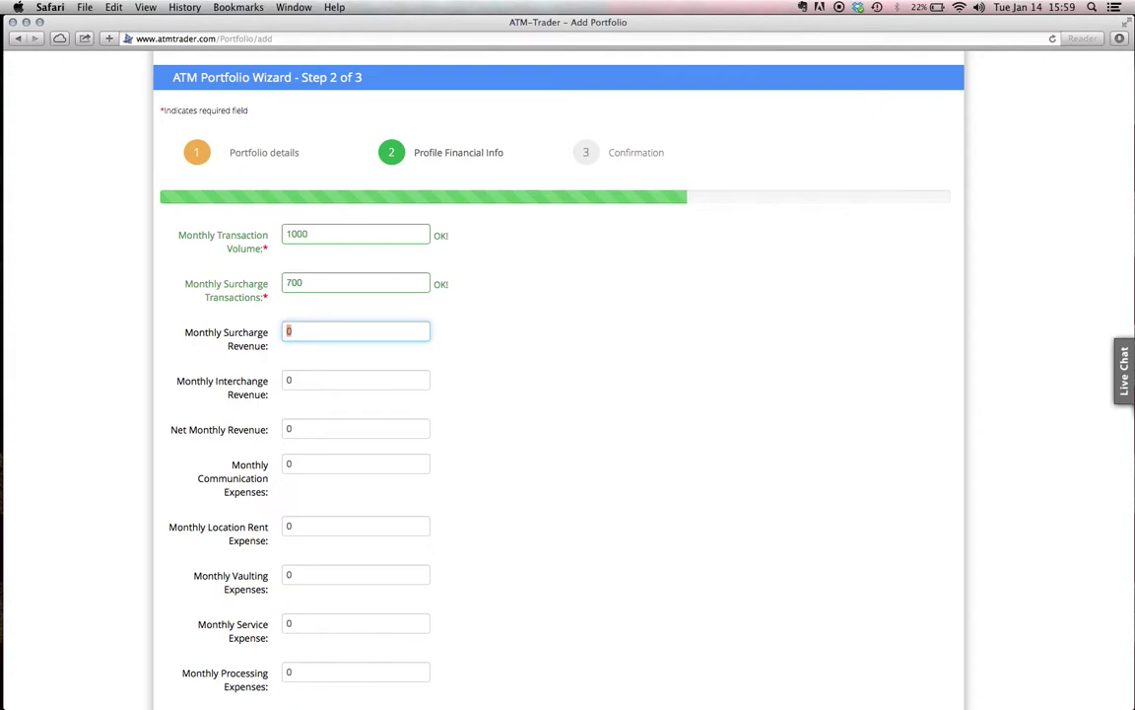
text(1500)
key(Tab)
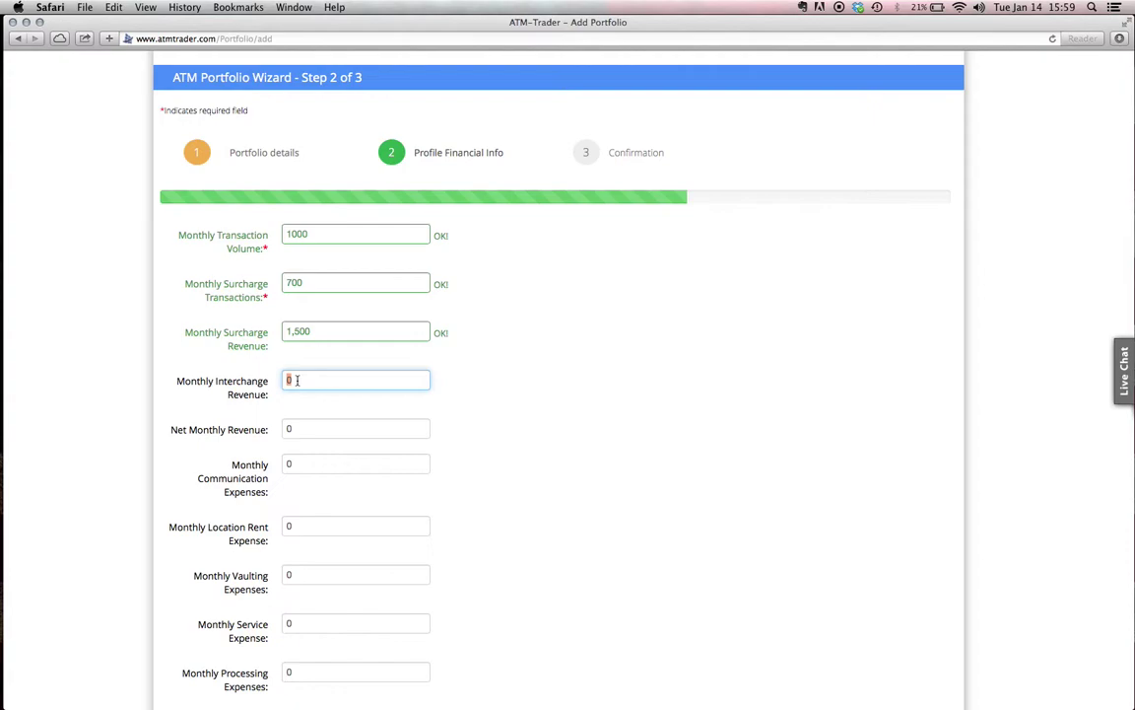
text(500)
key(Tab)
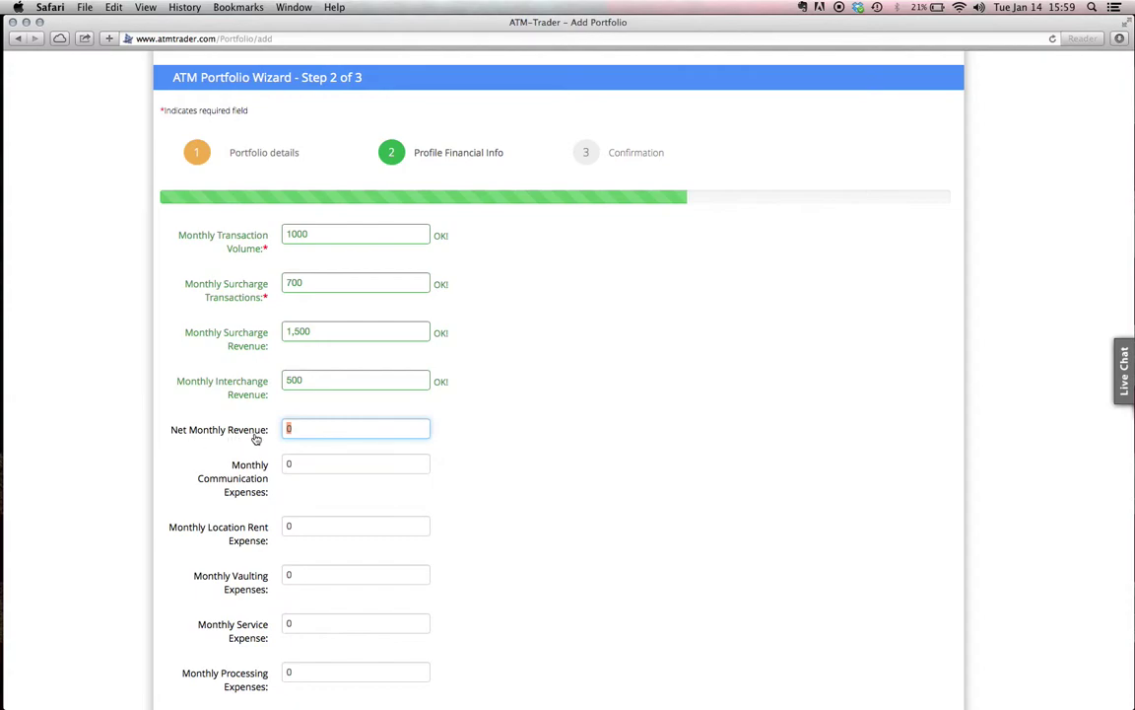
key(Tab)
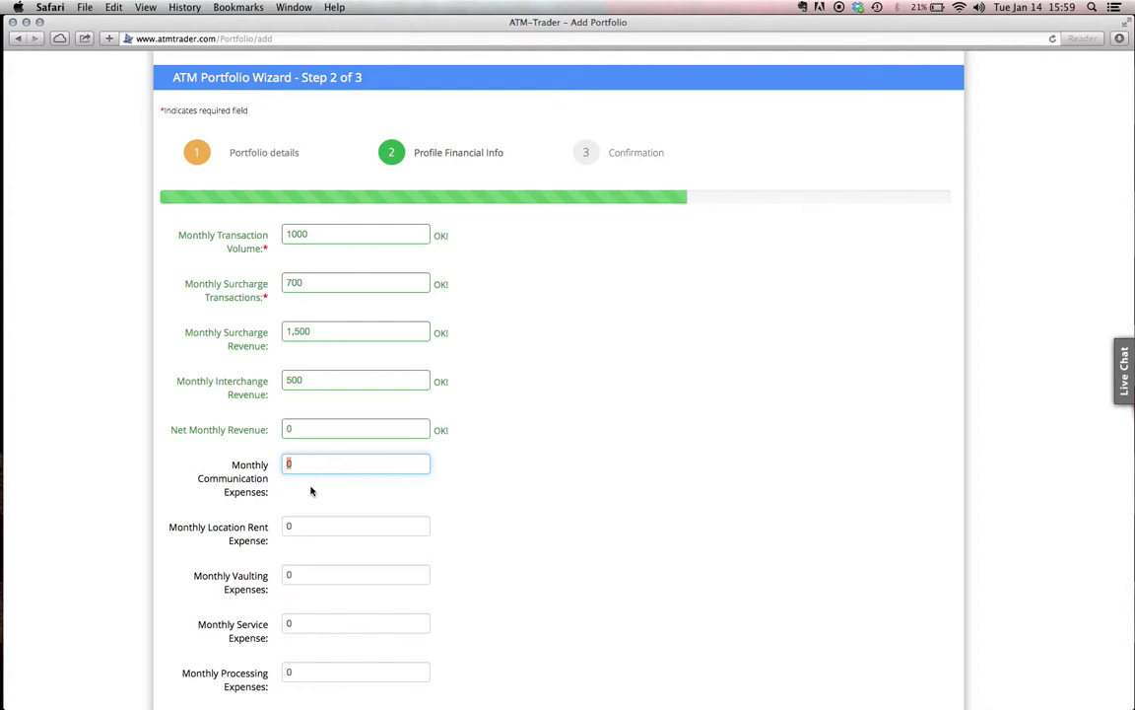
Enter expenses of 100, rent 200, vaulting 300, service 200 and processing 100
text(100)
key(Tab)
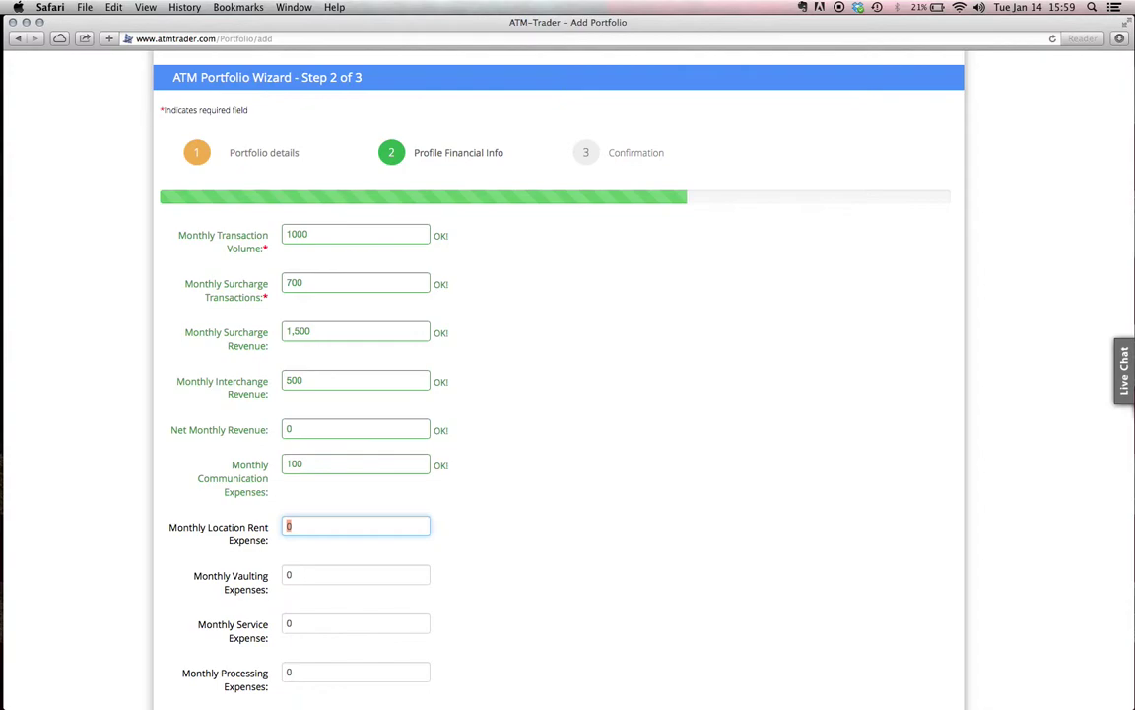
text(200)
key(Tab)
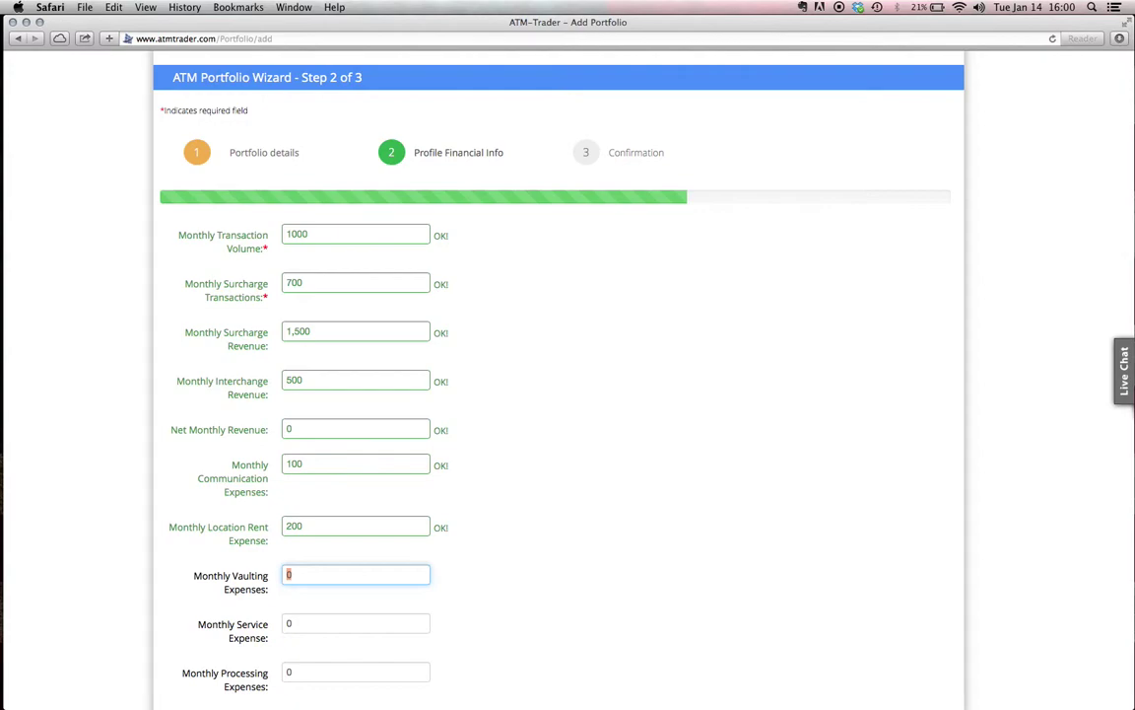
text(300)
key(Tab)
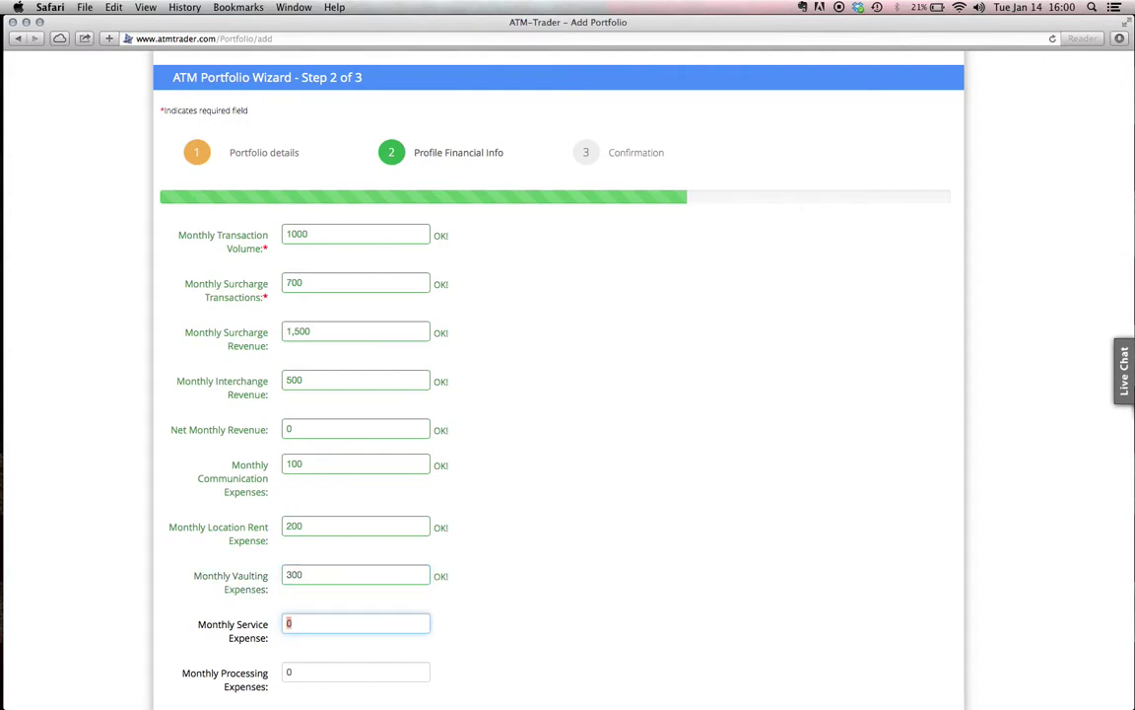
scroll(557, 394, down, 4)
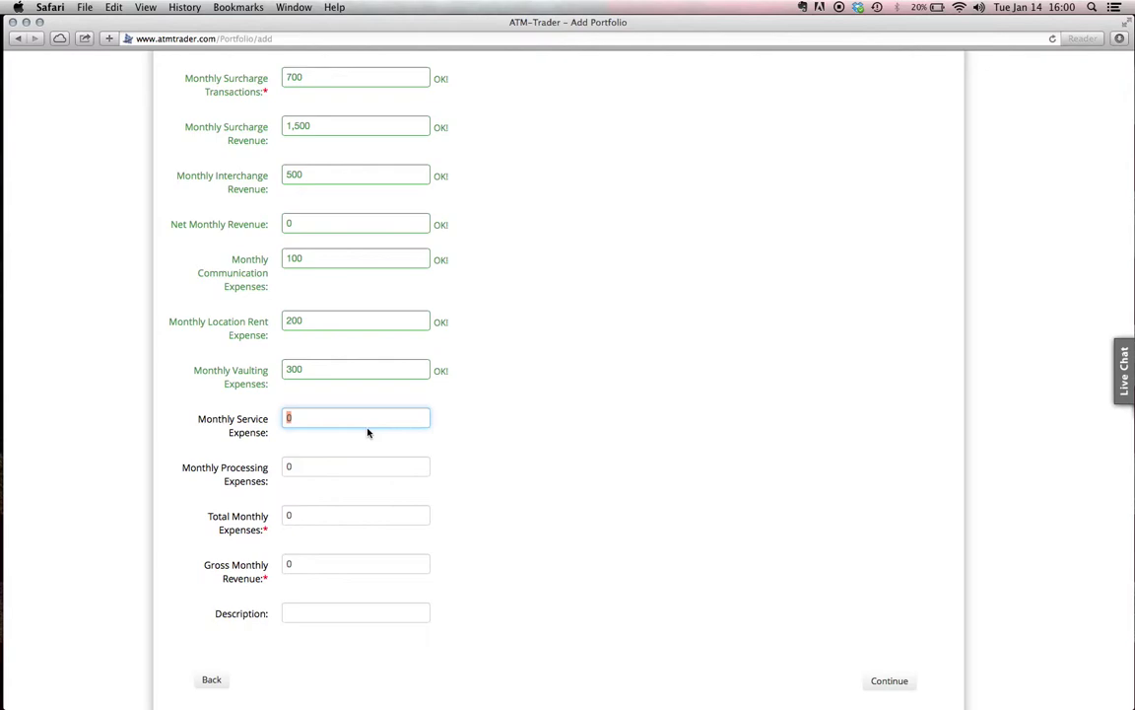
text(200)
key(Tab)
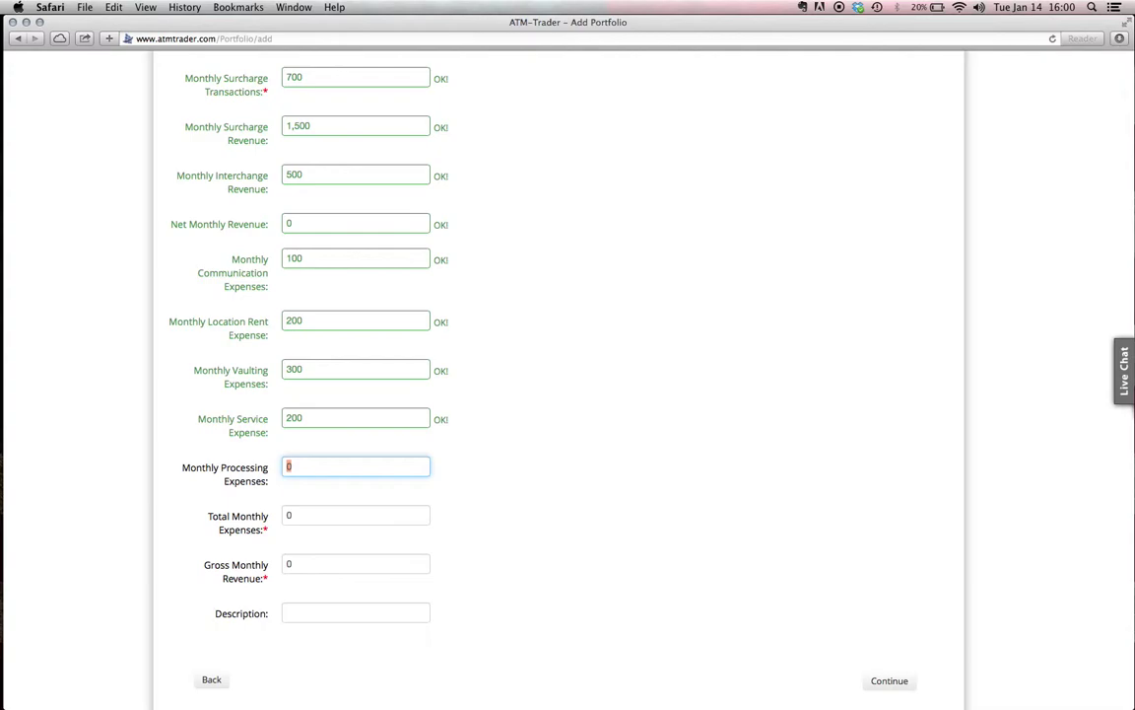
text(100)
key(Tab)
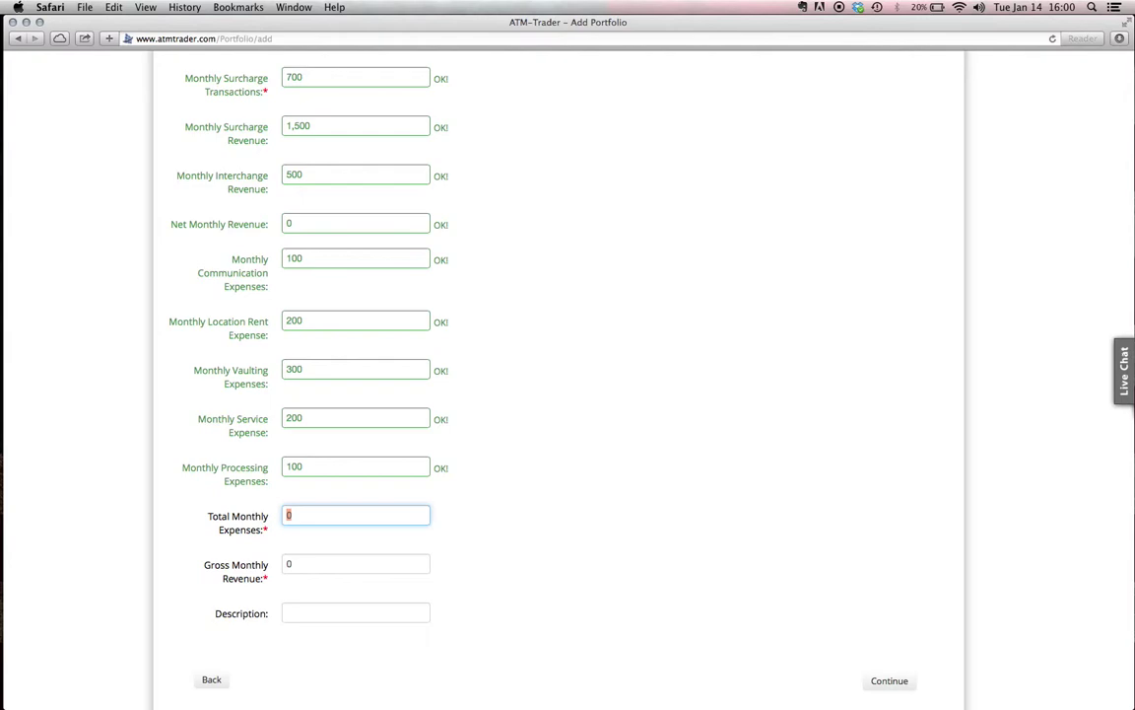
Enter total monthly expenses 600 and gross monthly revenue 2000, then continue to Confirmation
text(600)
key(Tab)
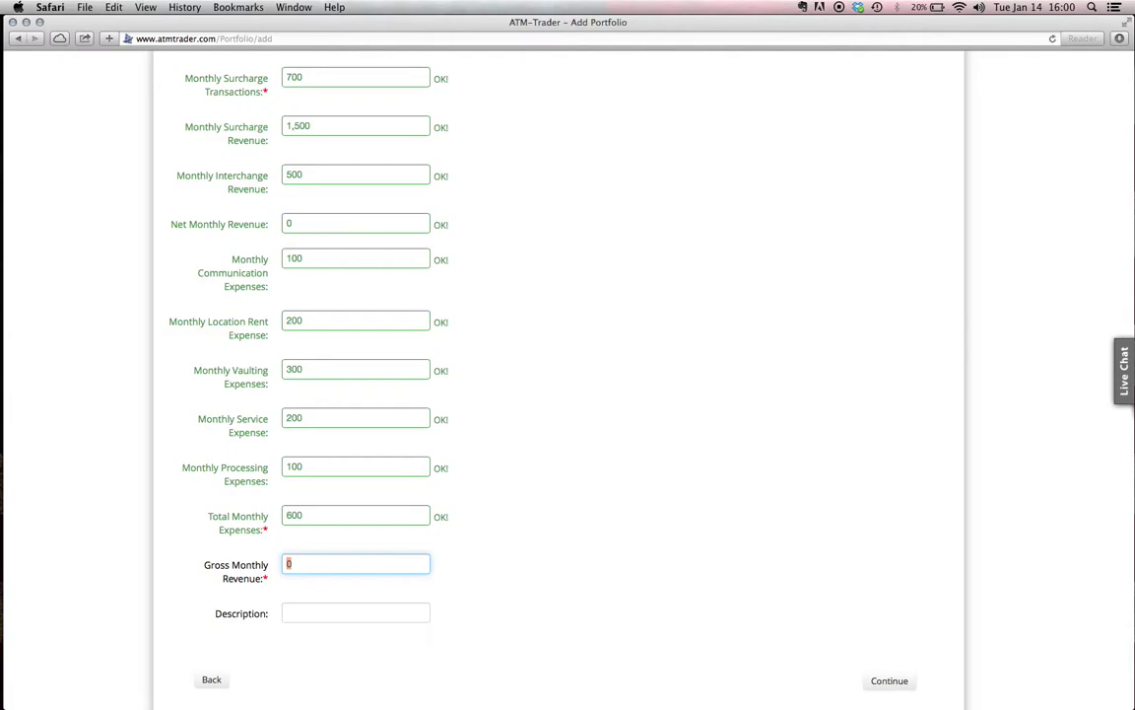
text(2000)
key(Tab)
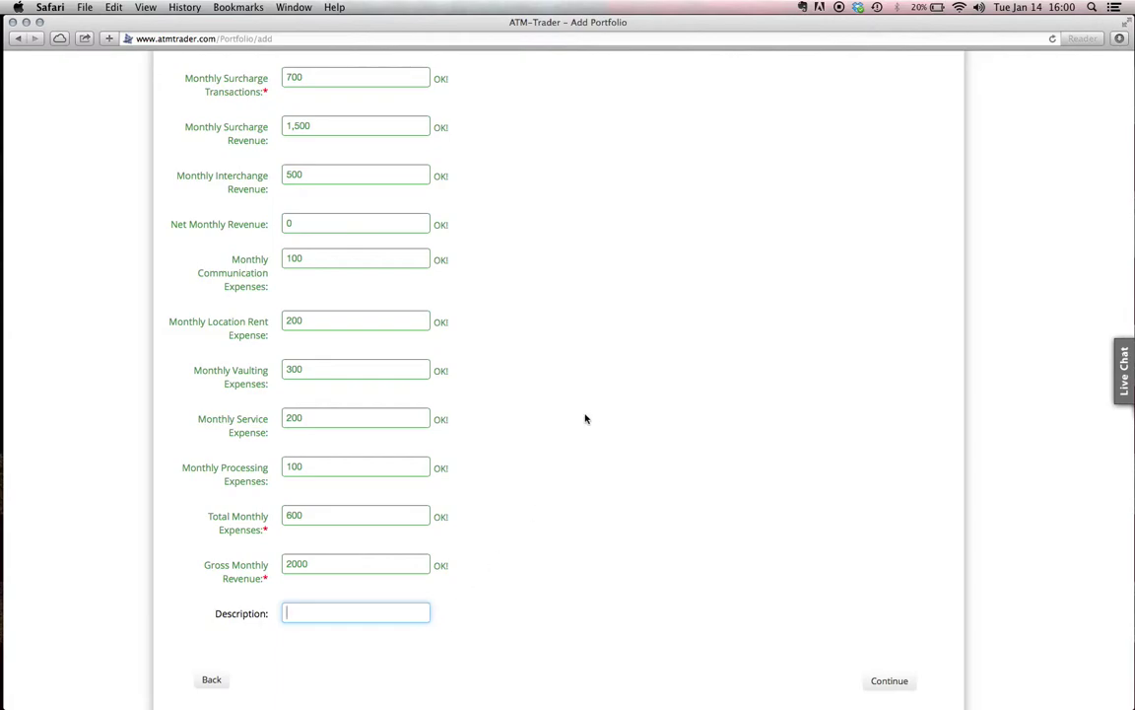
scroll(595, 413, down, 3)
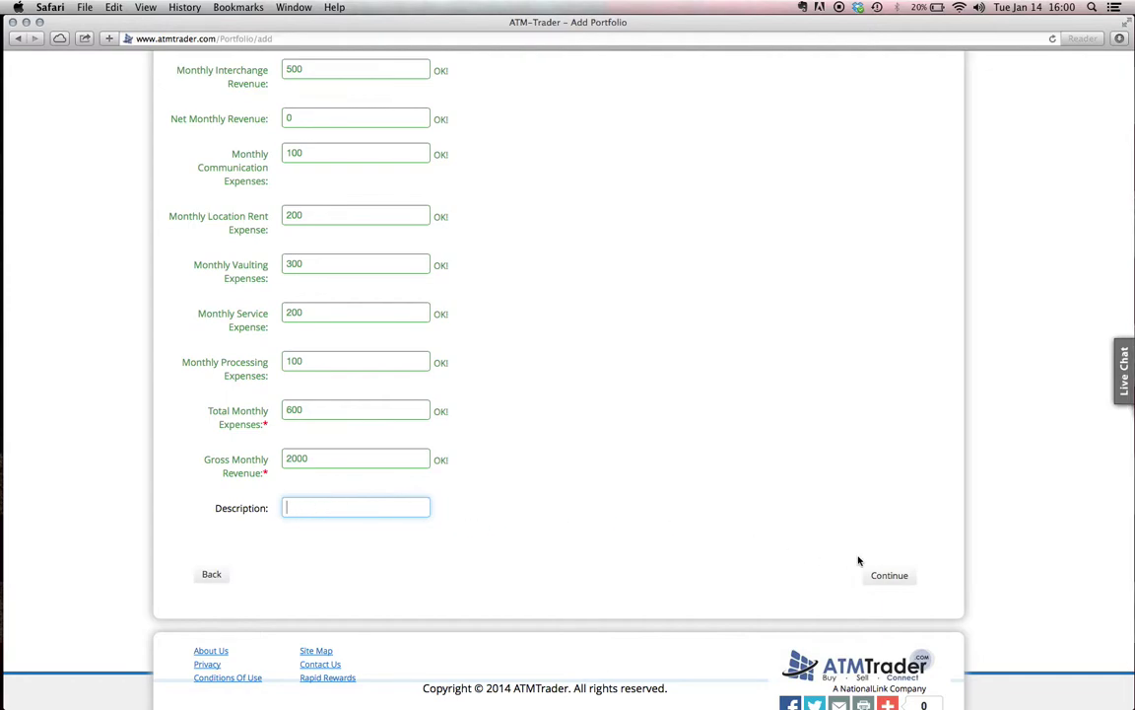
click(890, 576)
Review the Step 3 confirmation summary and submit the portfolio listing
scroll(375, 254, down, 10)
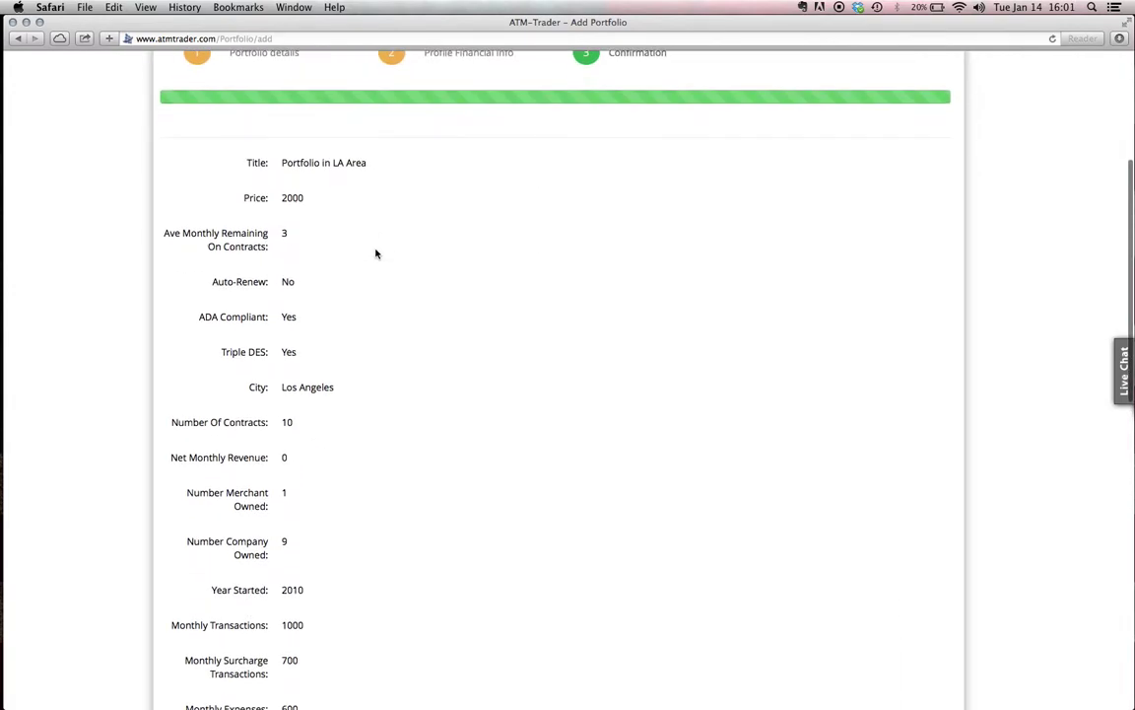
scroll(375, 254, down, 8)
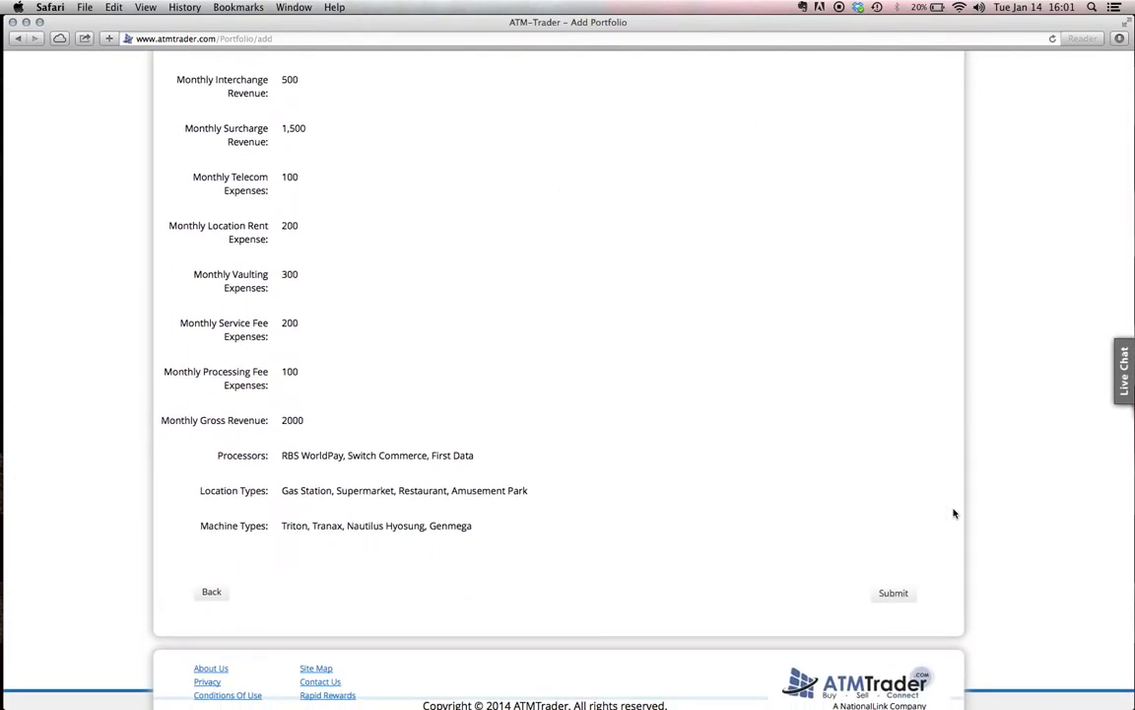
scroll(710, 326, up, 5)
scroll(722, 305, up, 8)
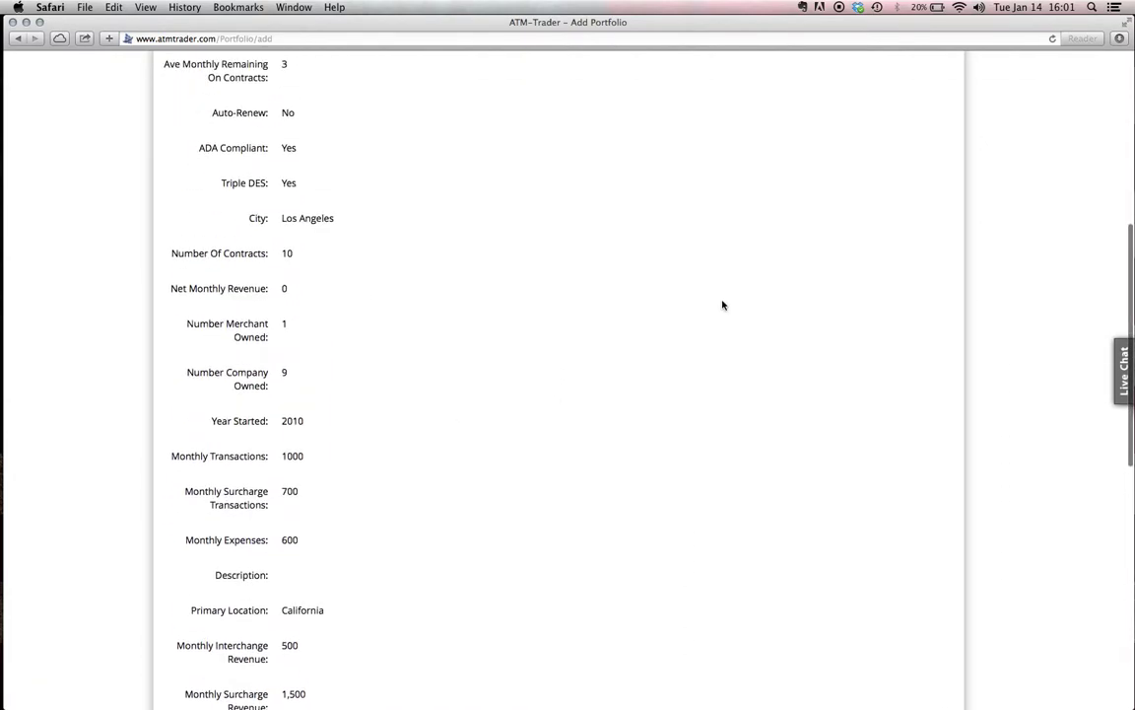
scroll(723, 305, down, 10)
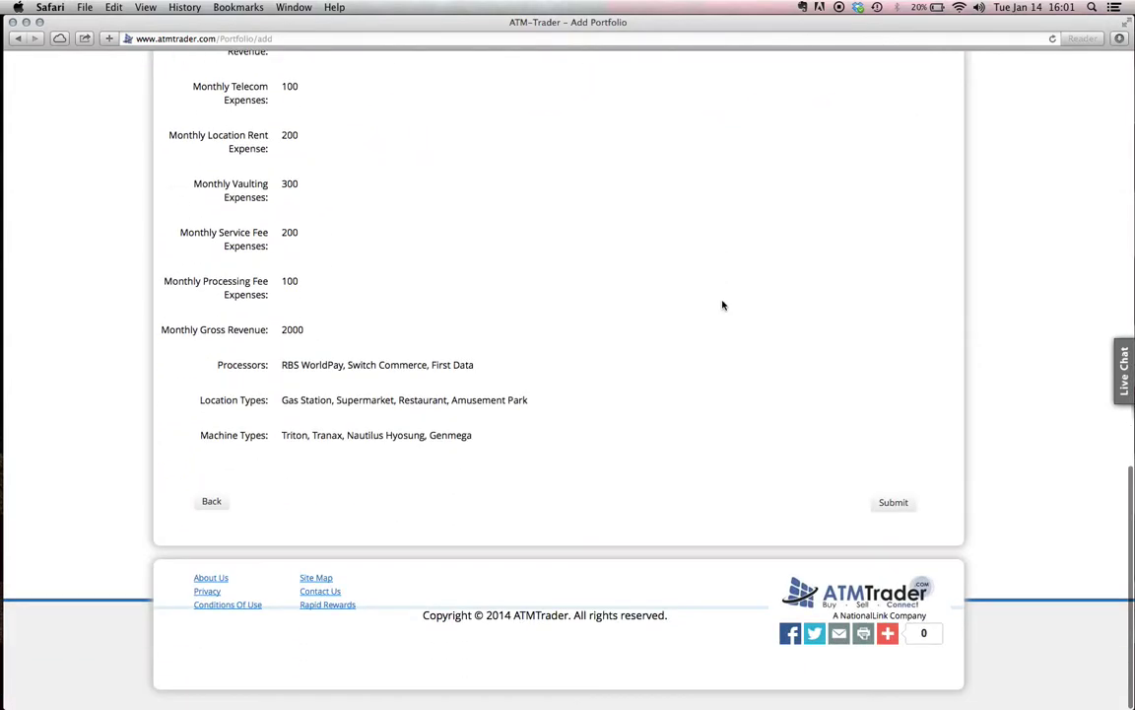
click(898, 512)
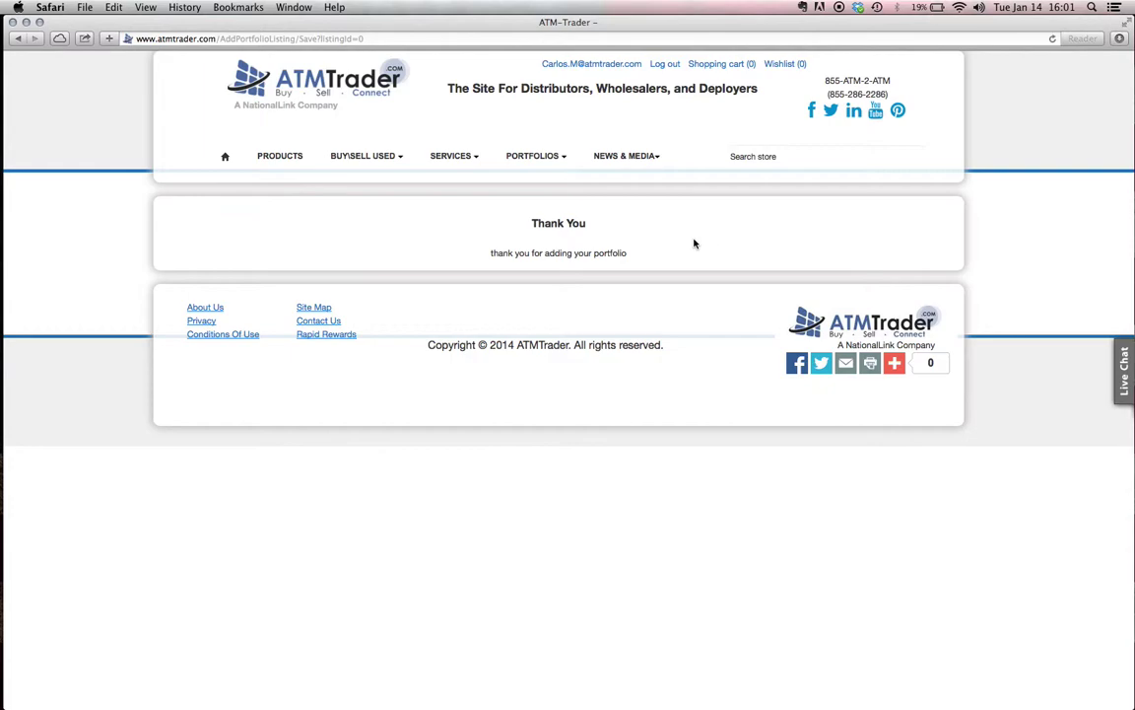
Check the empty ATM Portfolios listing under Buy Portfolio, then go back to the home page
click(371, 92)
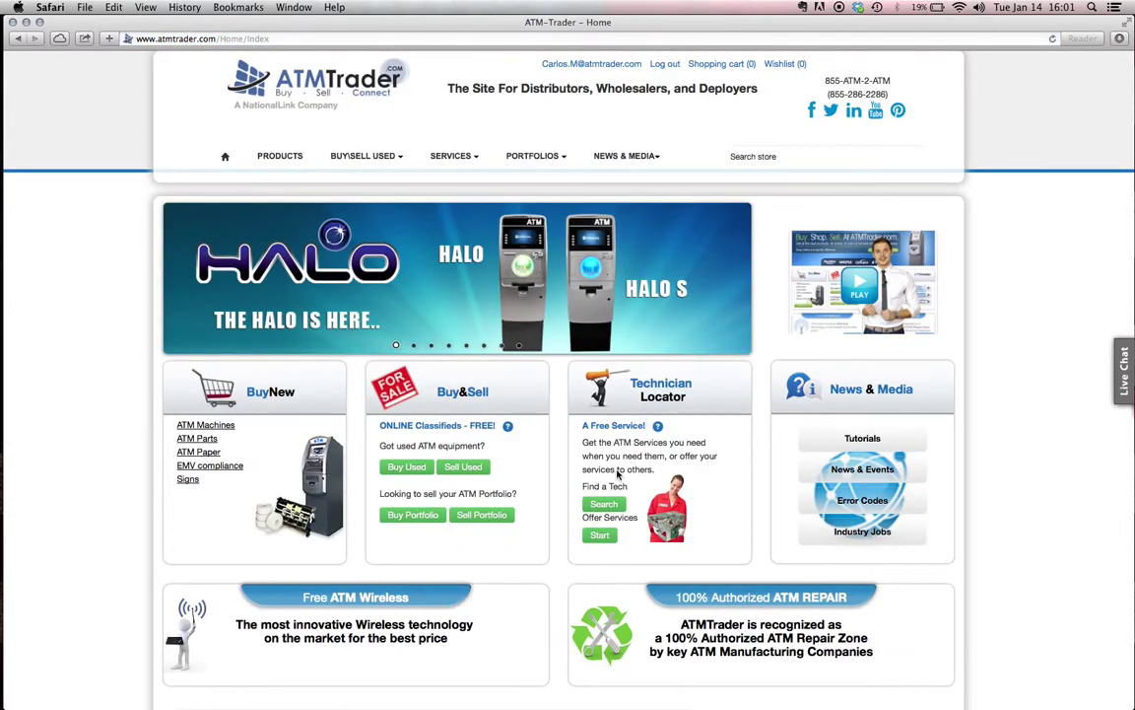
click(413, 515)
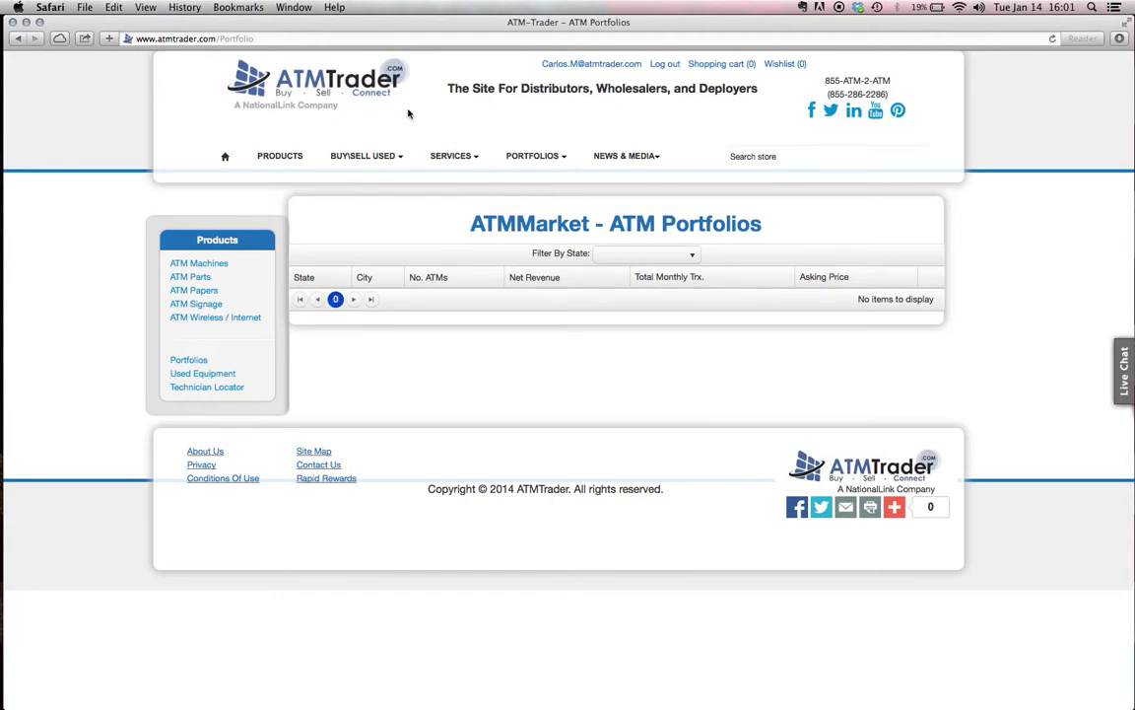
click(380, 86)
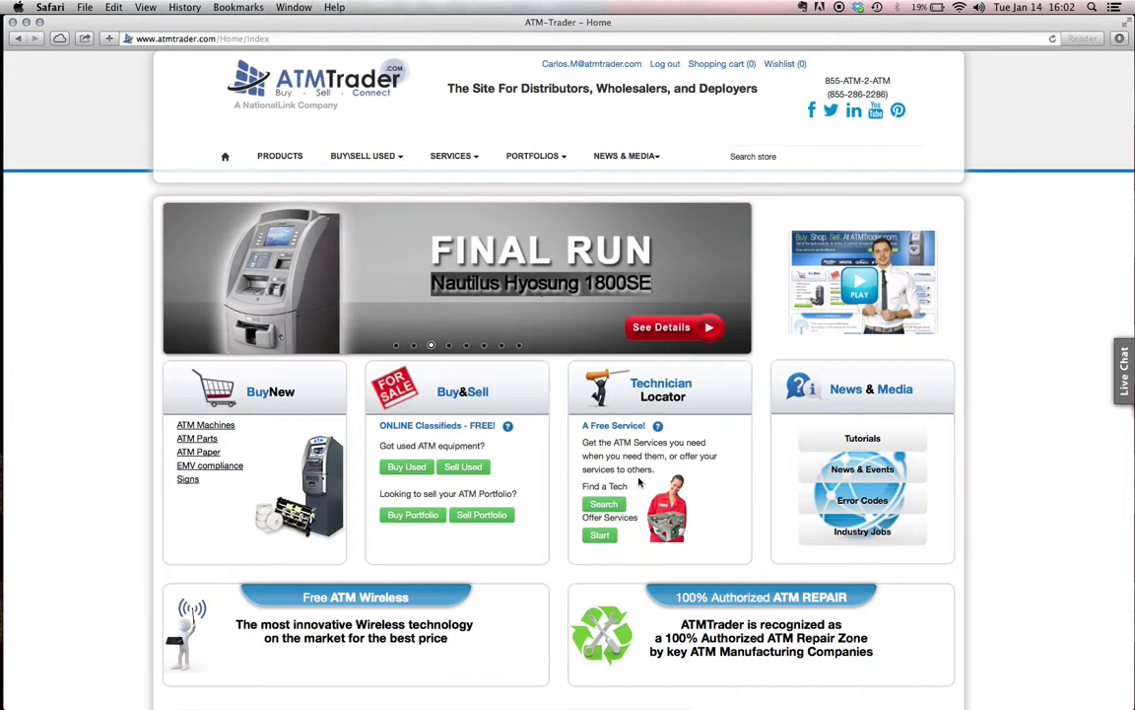
Open the Technician Locator search and filter it by state CA
click(607, 505)
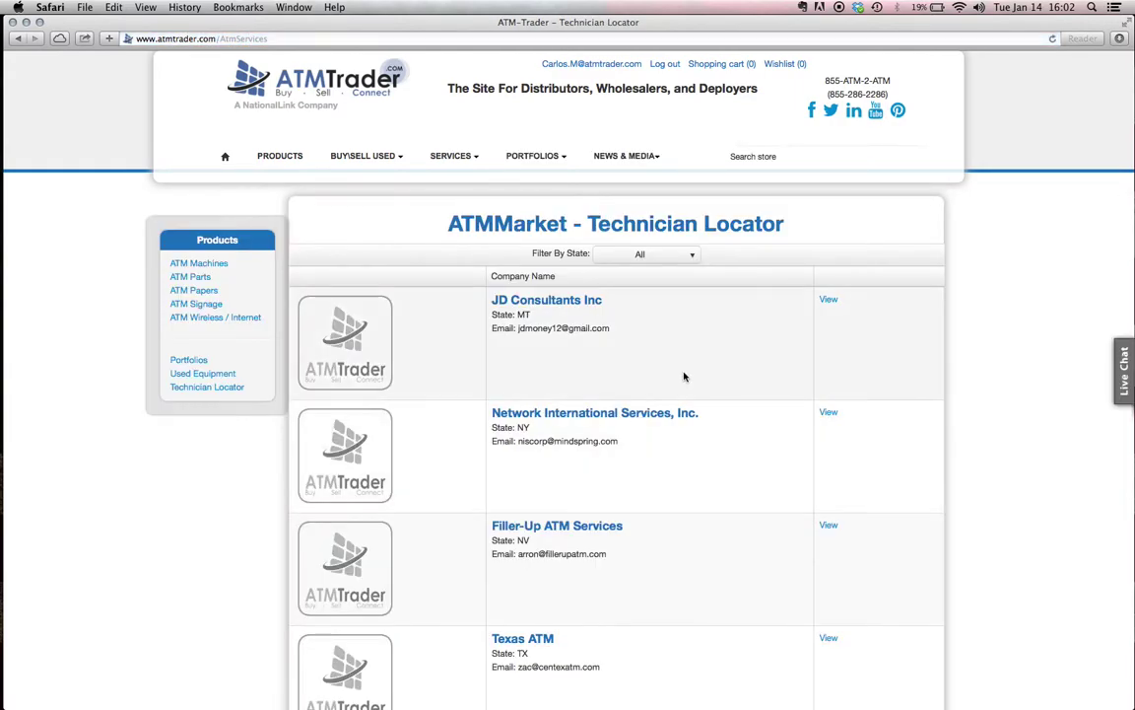
scroll(697, 375, down, 2)
scroll(698, 376, down, 2)
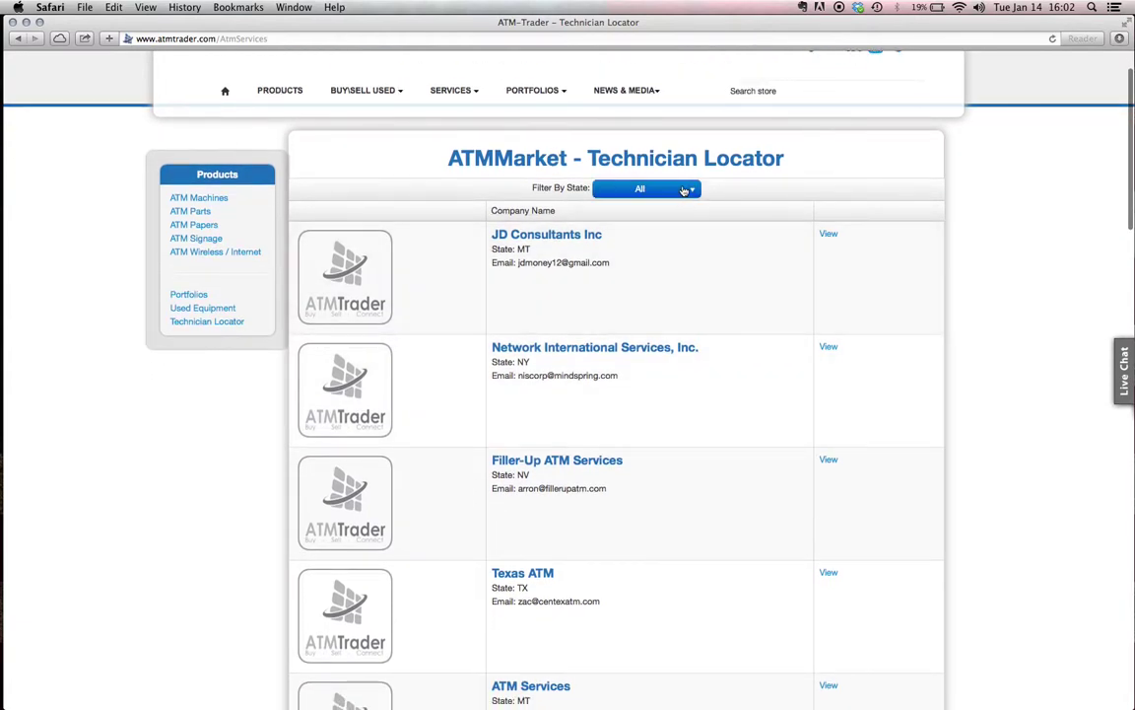
click(684, 190)
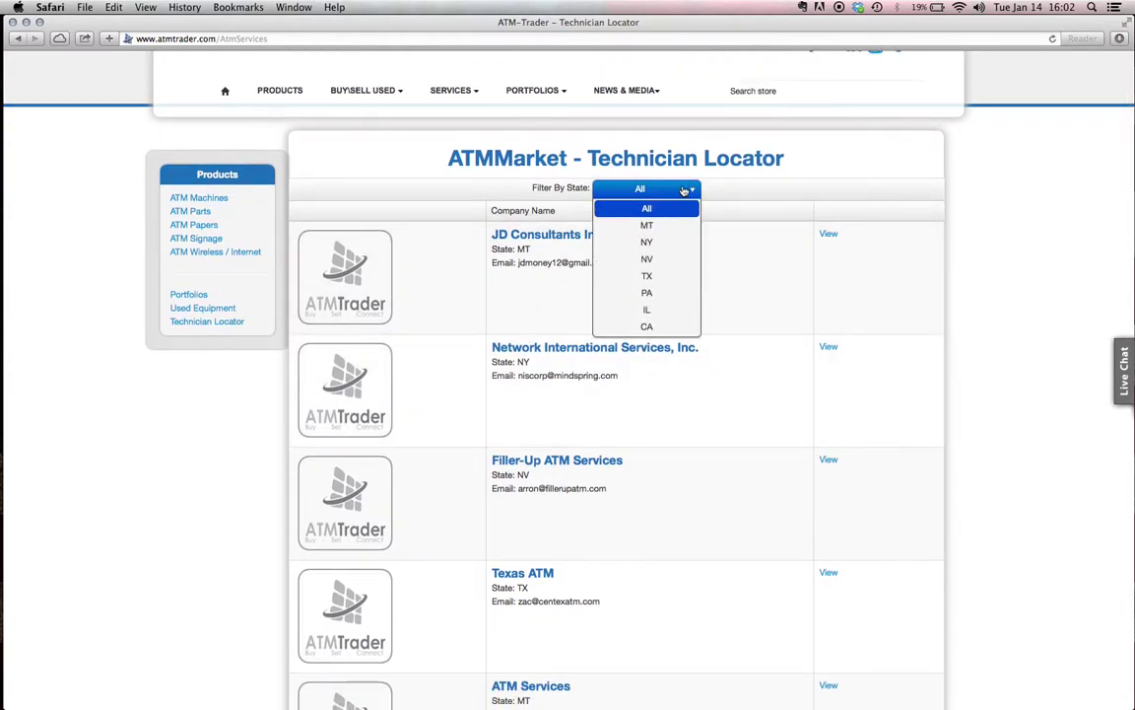
click(515, 311)
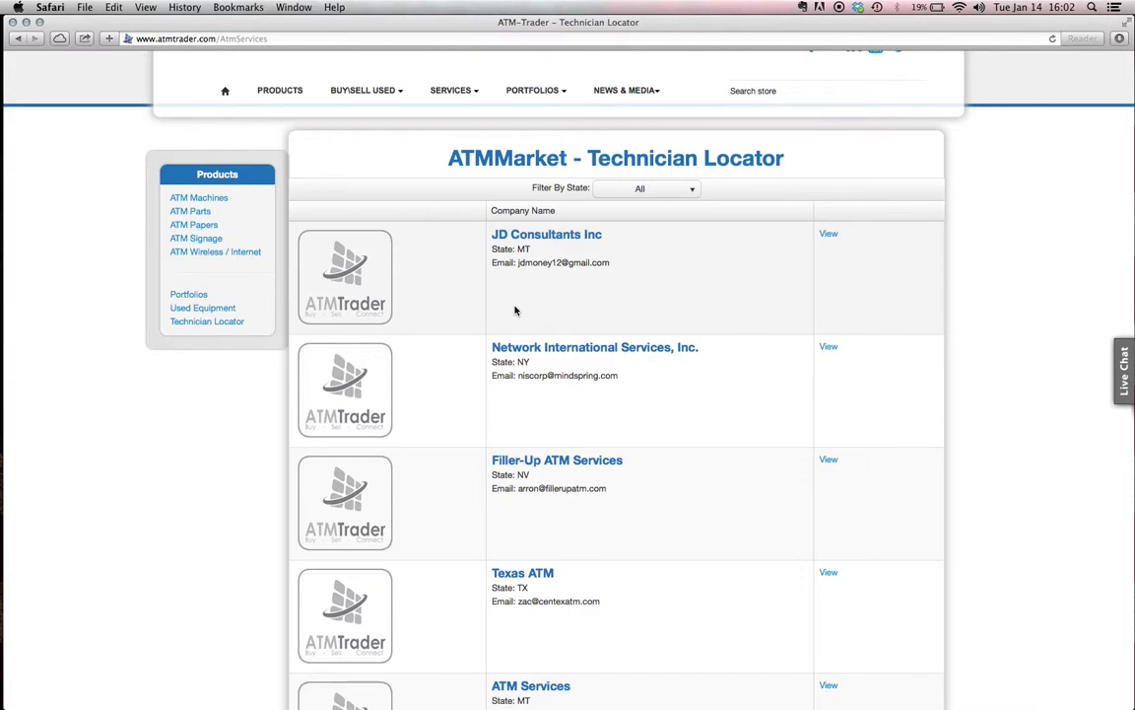
scroll(568, 290, down, 5)
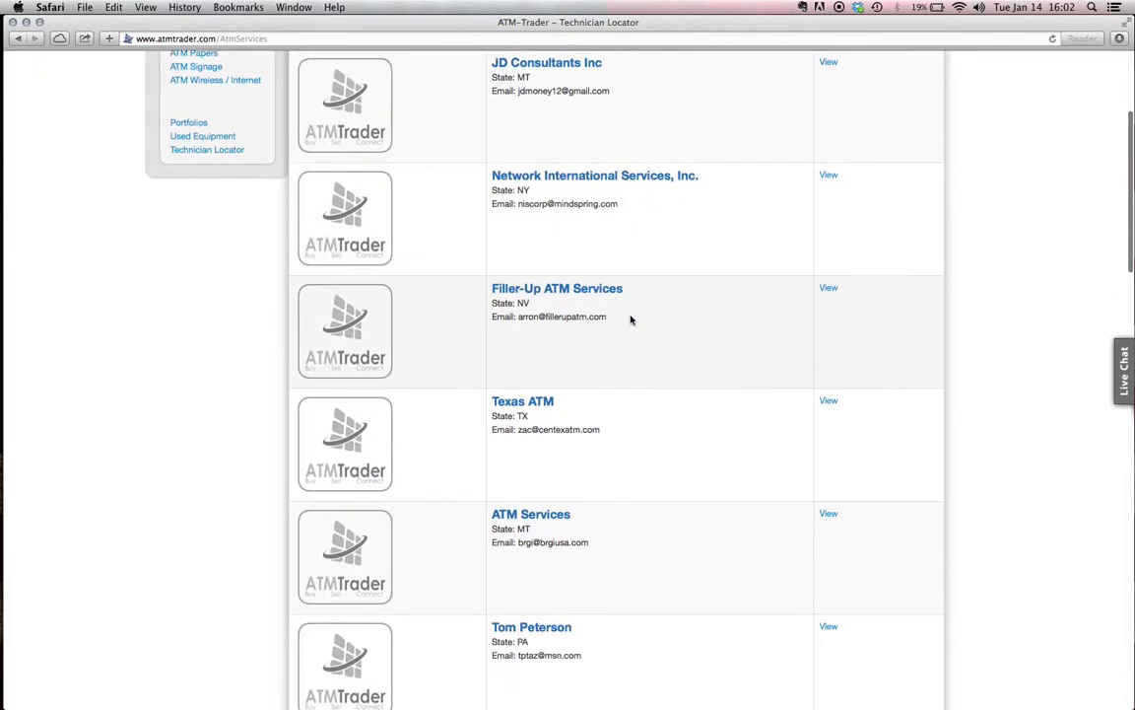
scroll(631, 319, up, 7)
click(657, 257)
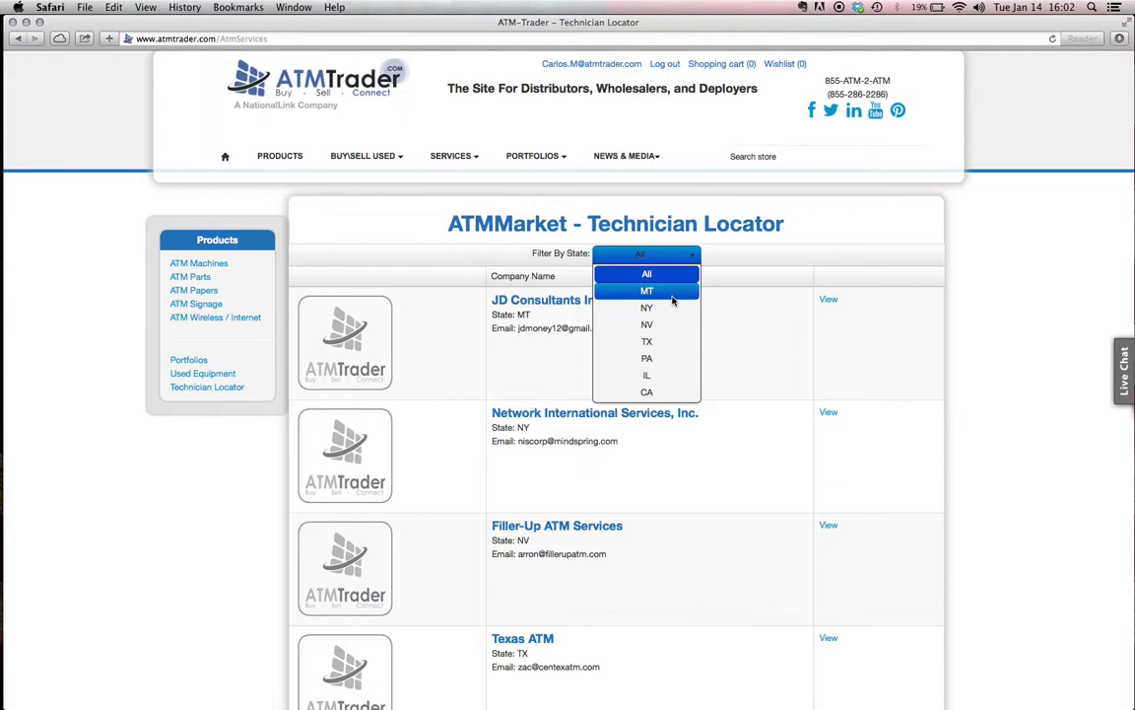
click(647, 393)
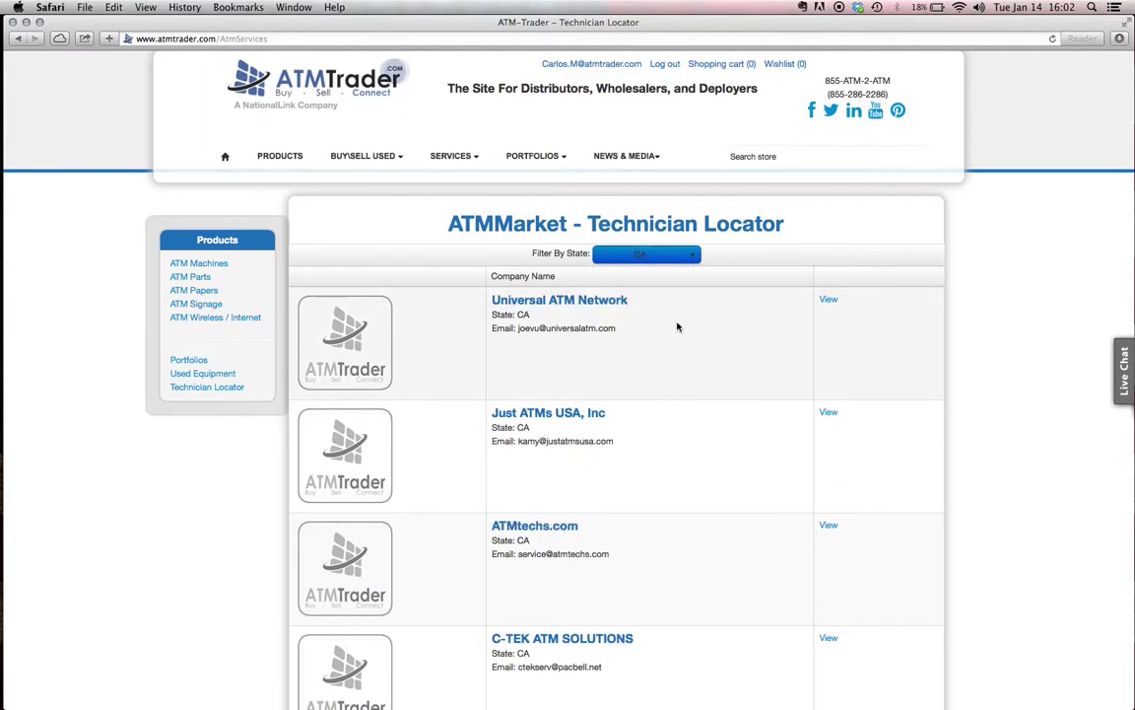
scroll(676, 326, down, 5)
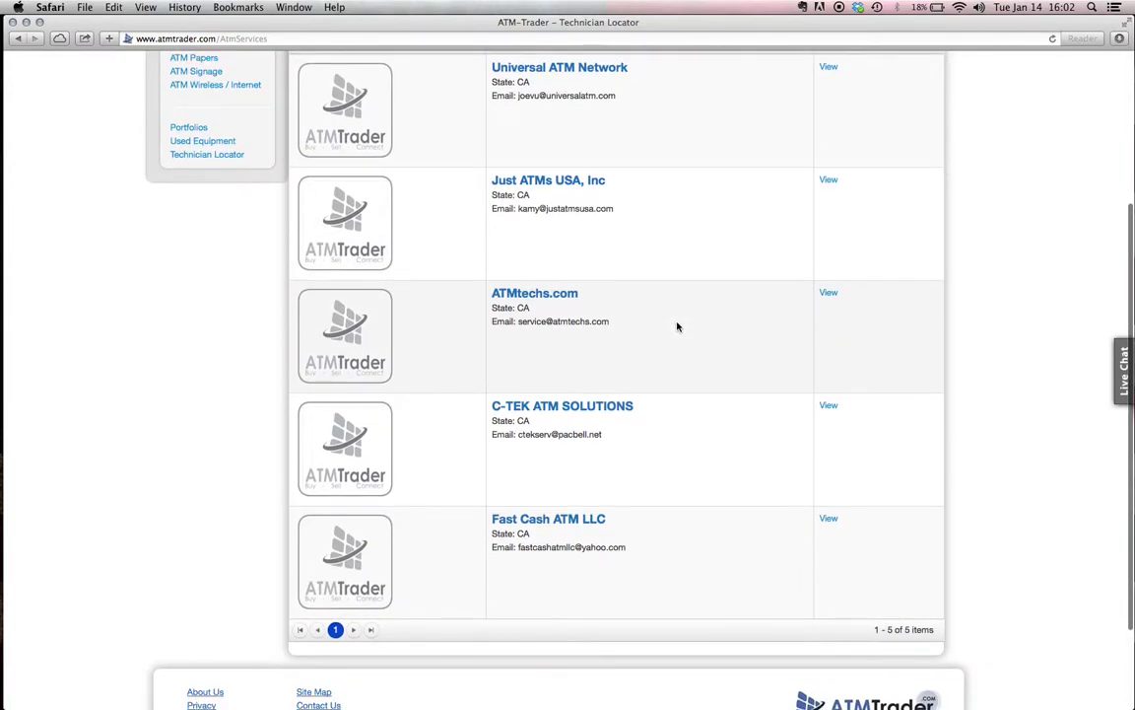
scroll(676, 325, up, 2)
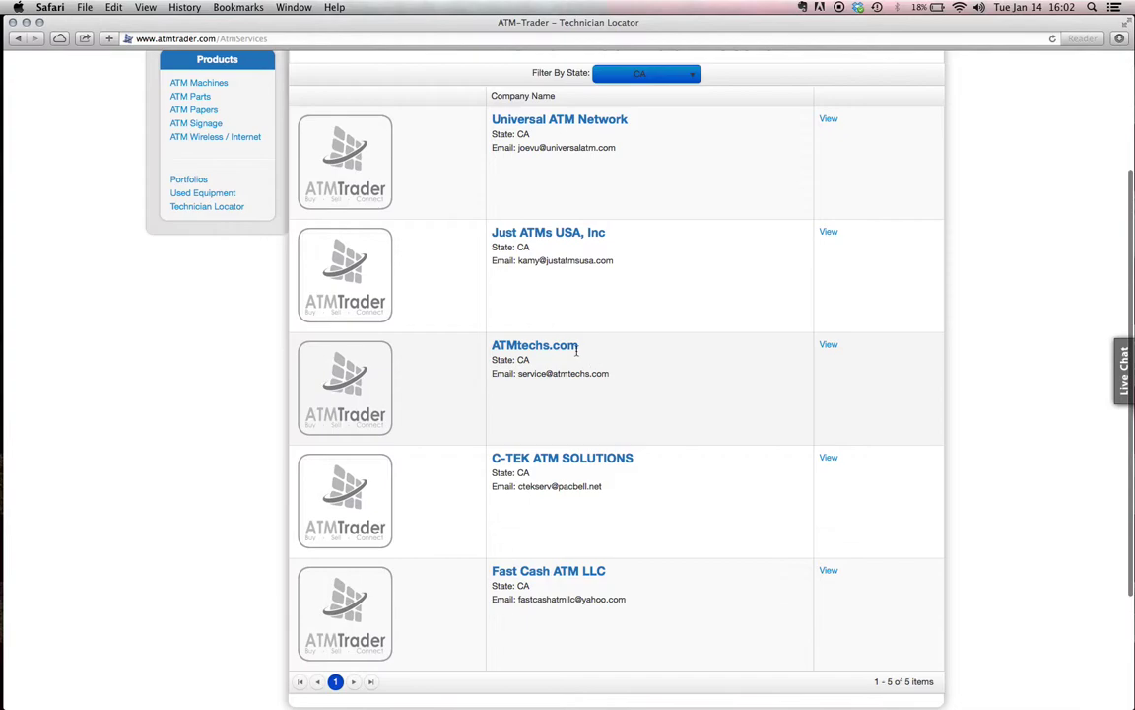
View Fast Cash ATM LLC's service details, then swipe back to the CA technician list
click(831, 573)
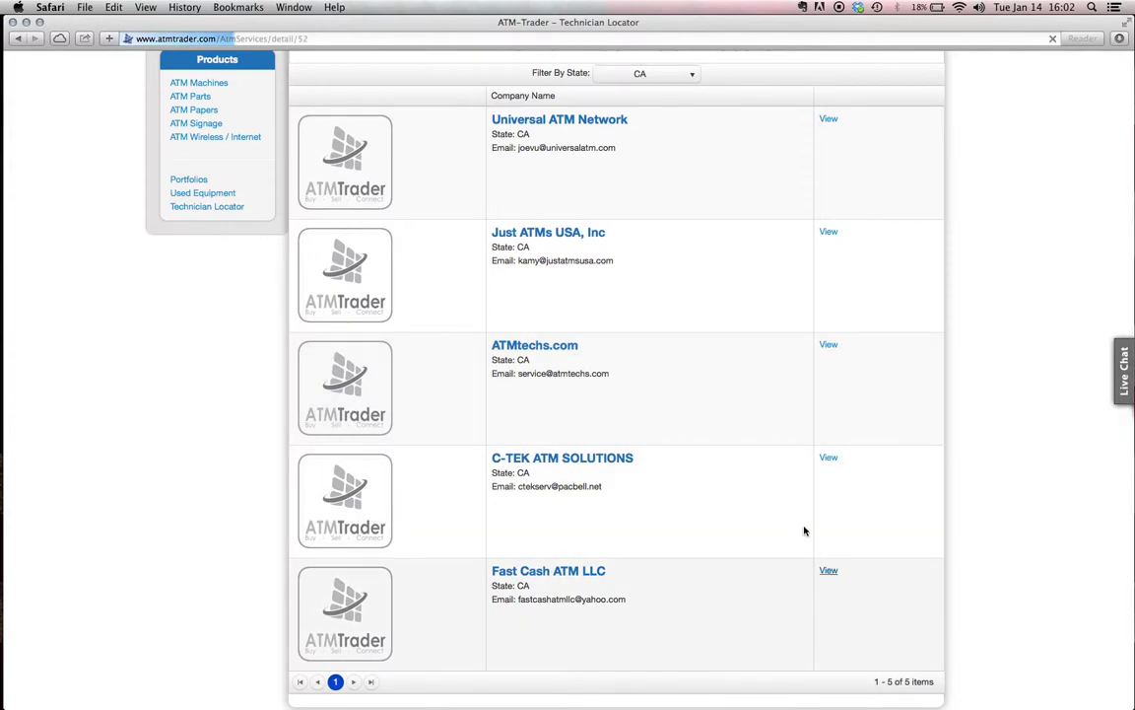
scroll(659, 375, down, 5)
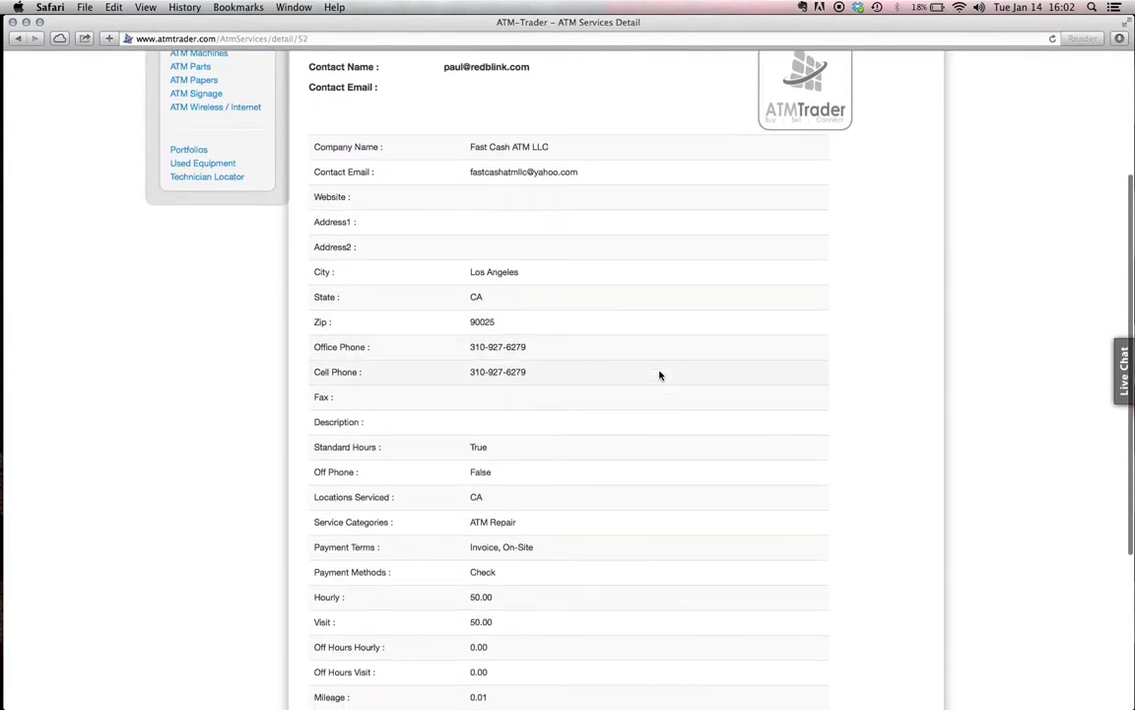
scroll(659, 374, down, 3)
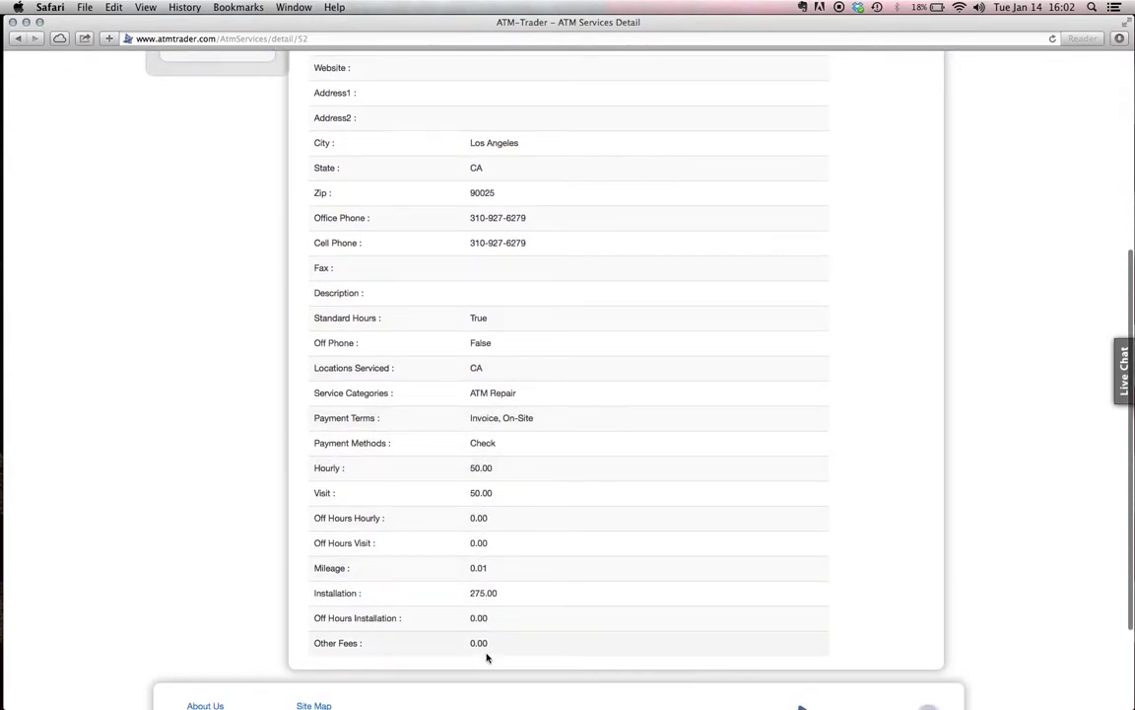
scroll(620, 458, up, 6)
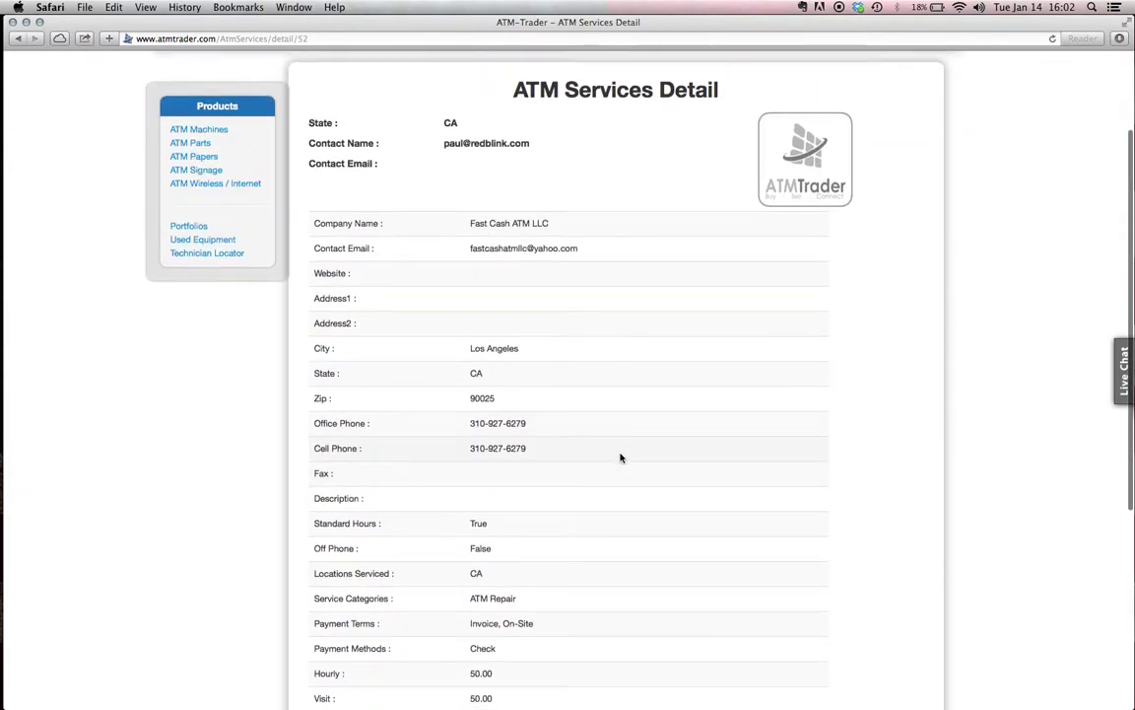
scroll(621, 457, up, 2)
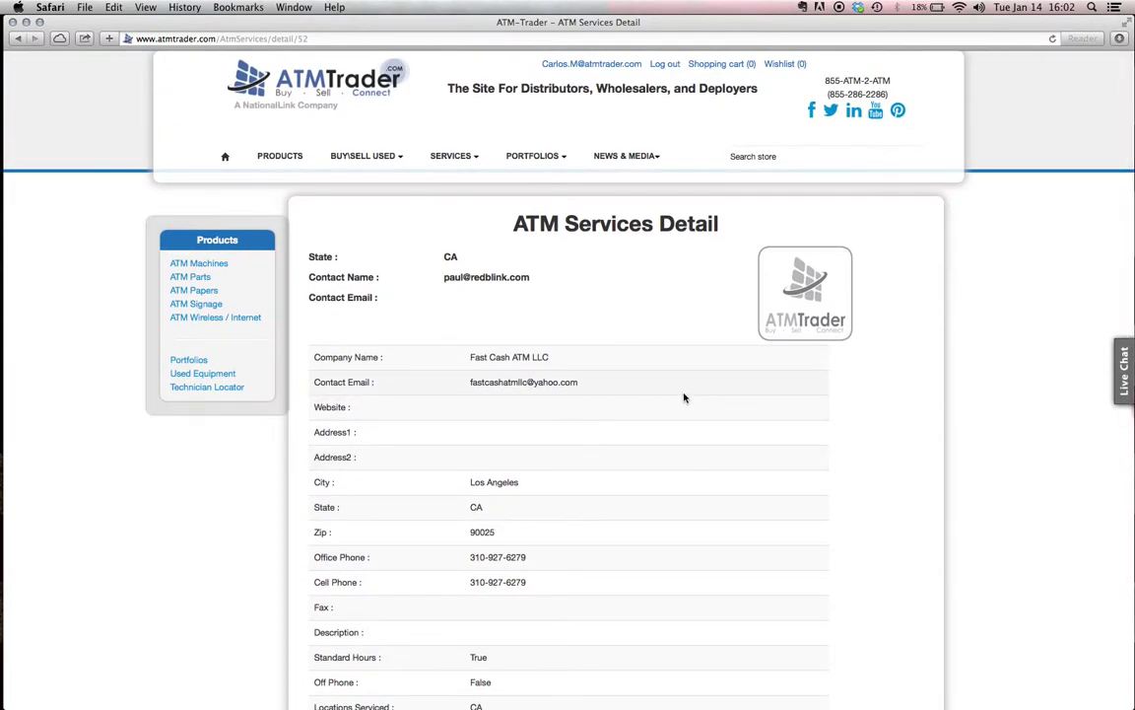
scroll(684, 397, left, 5)
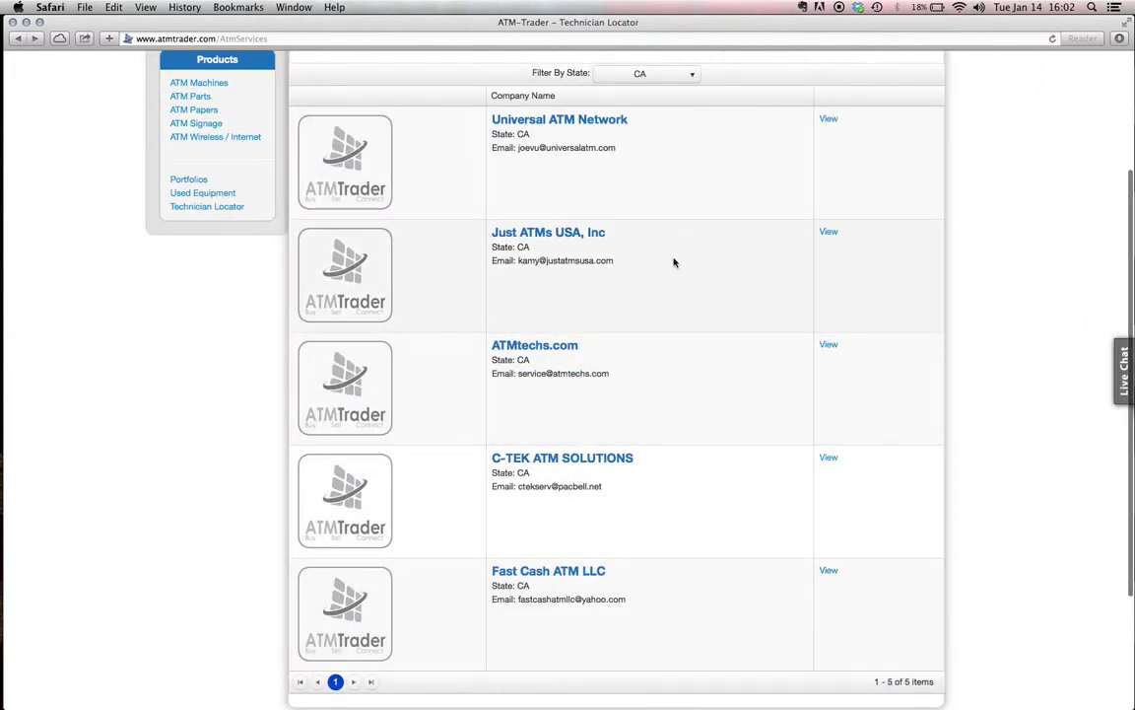
Open and close the Filter By State list, leaving CA selected
scroll(746, 219, up, 3)
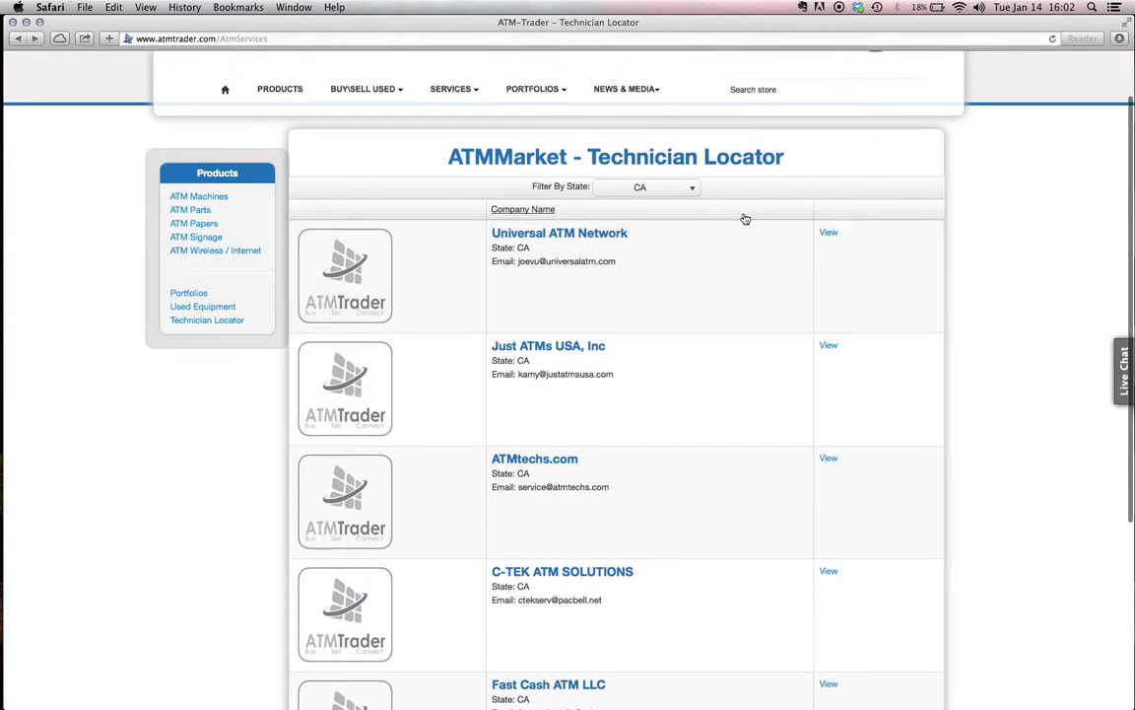
click(670, 188)
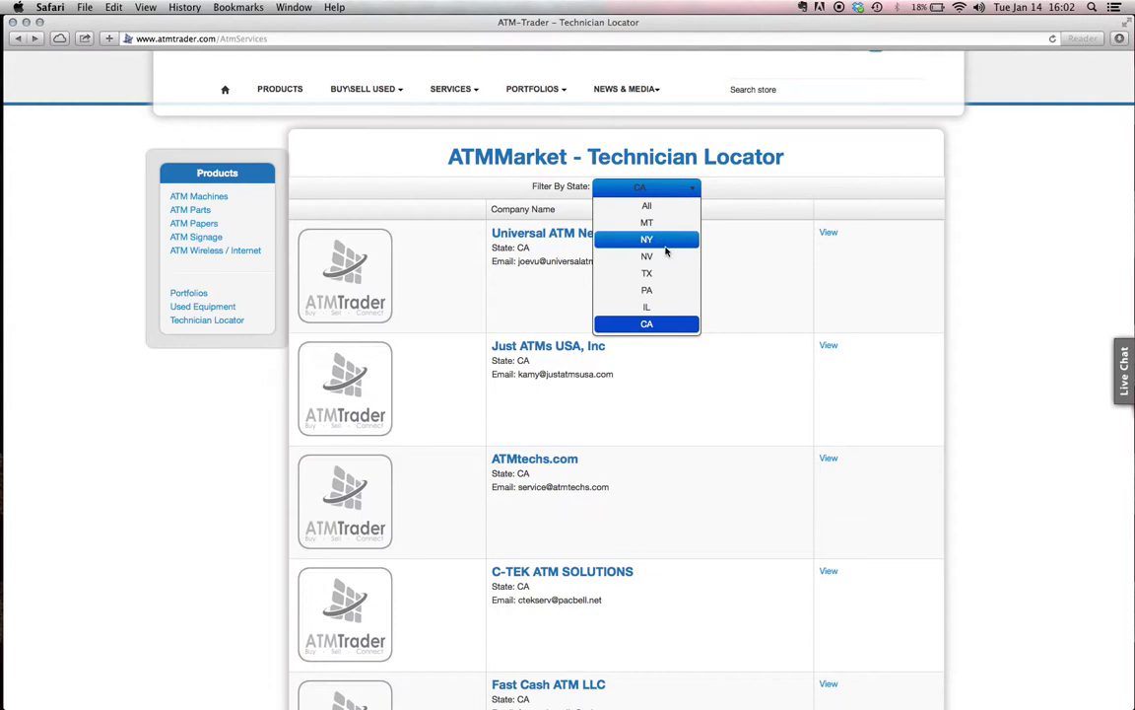
click(763, 187)
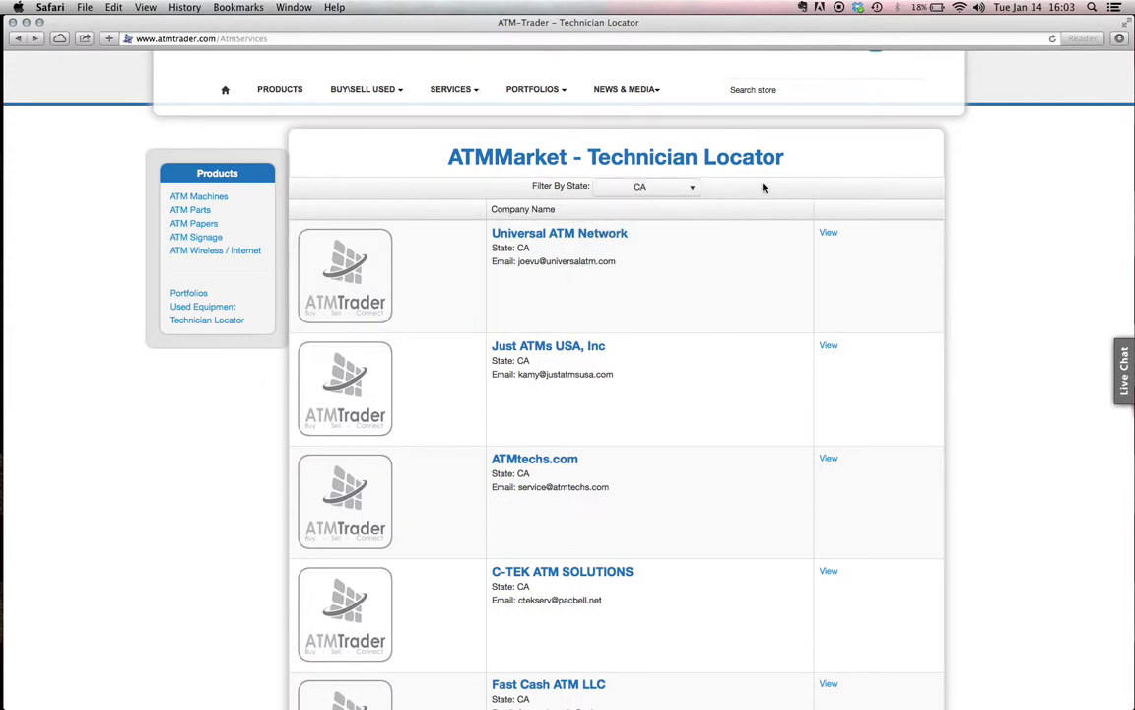
Go to the home page and start Offer Services to reach Sell ATM Services
scroll(677, 322, up, 2)
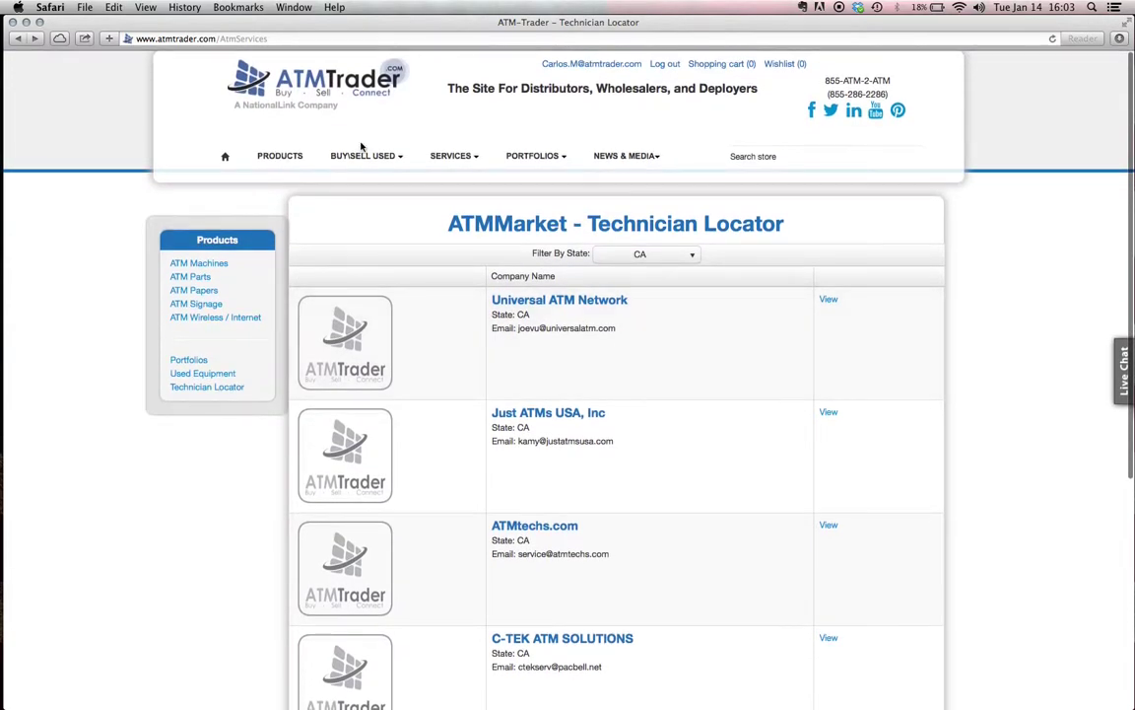
click(352, 90)
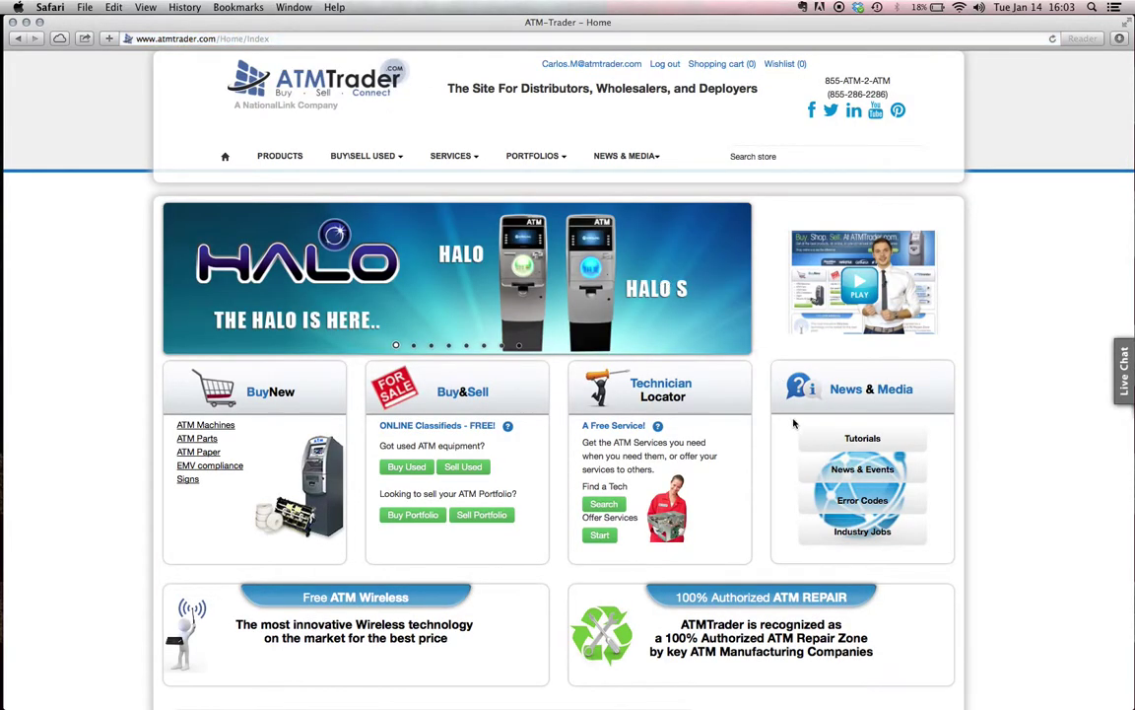
scroll(757, 431, down, 2)
scroll(758, 430, down, 2)
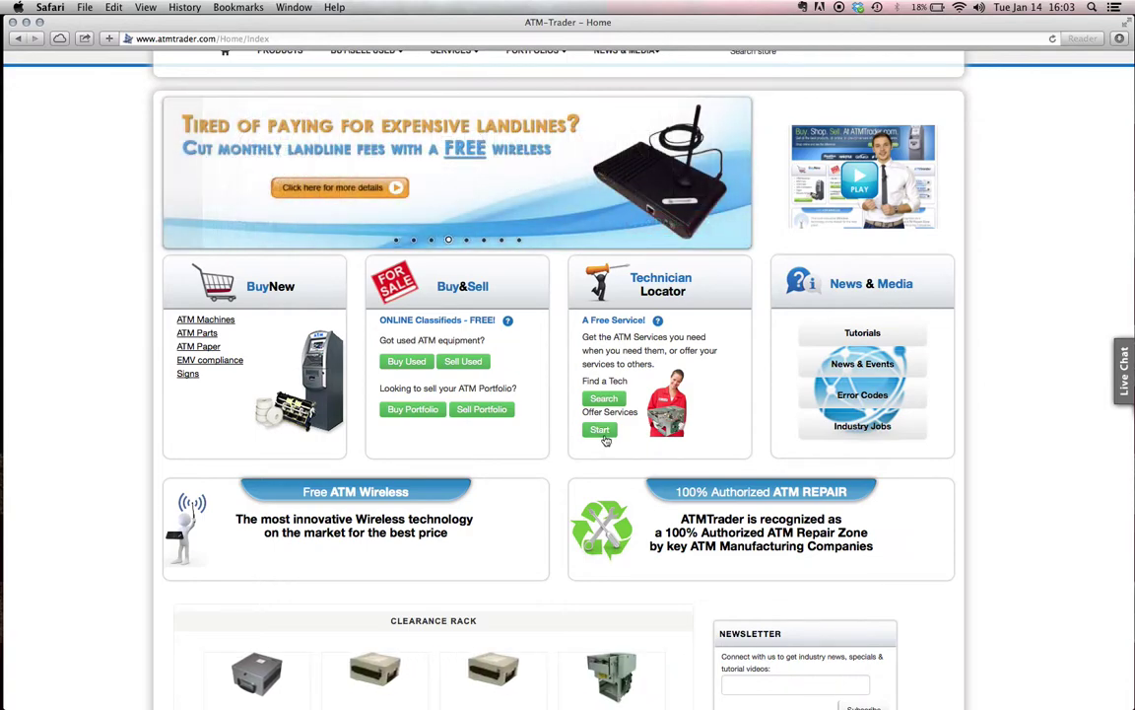
click(605, 436)
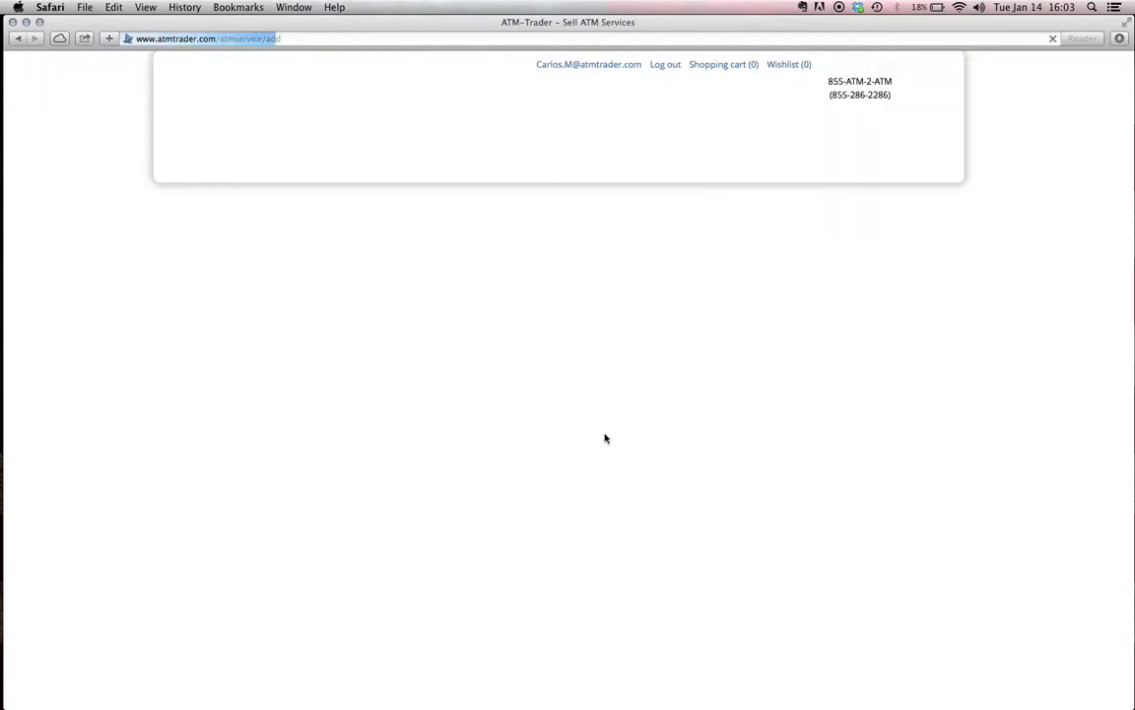
Enter company name ATMTrader, website ATMTrader.com and the contact e-mail address
scroll(639, 451, down, 2)
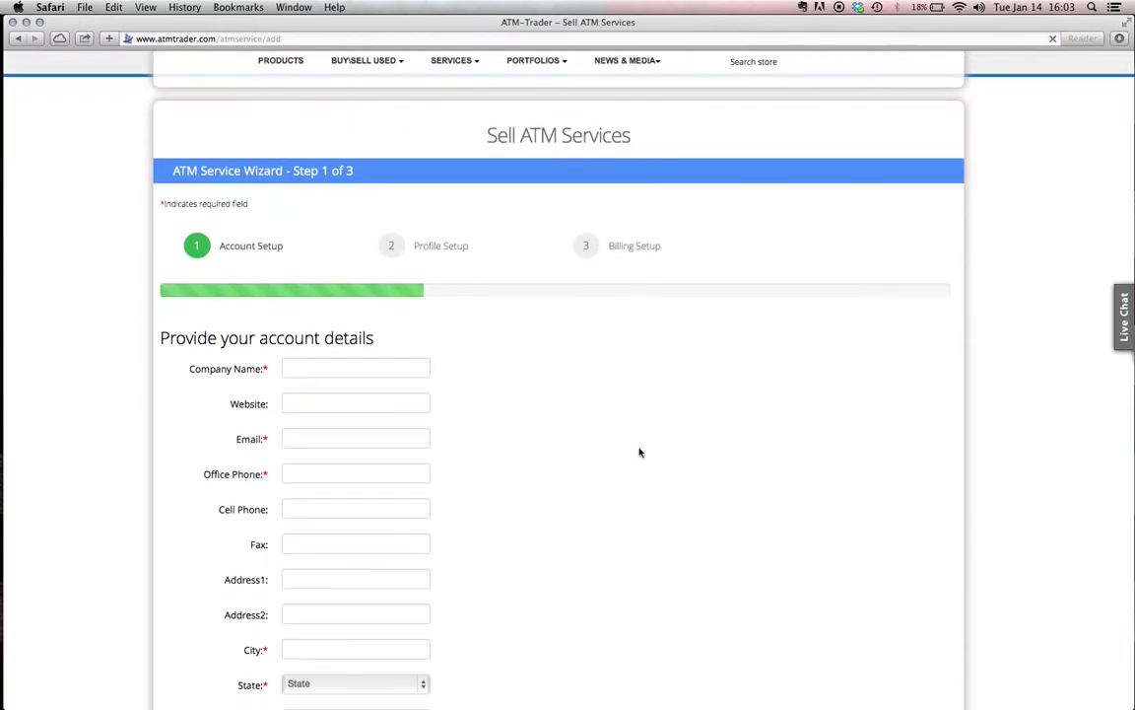
click(385, 371)
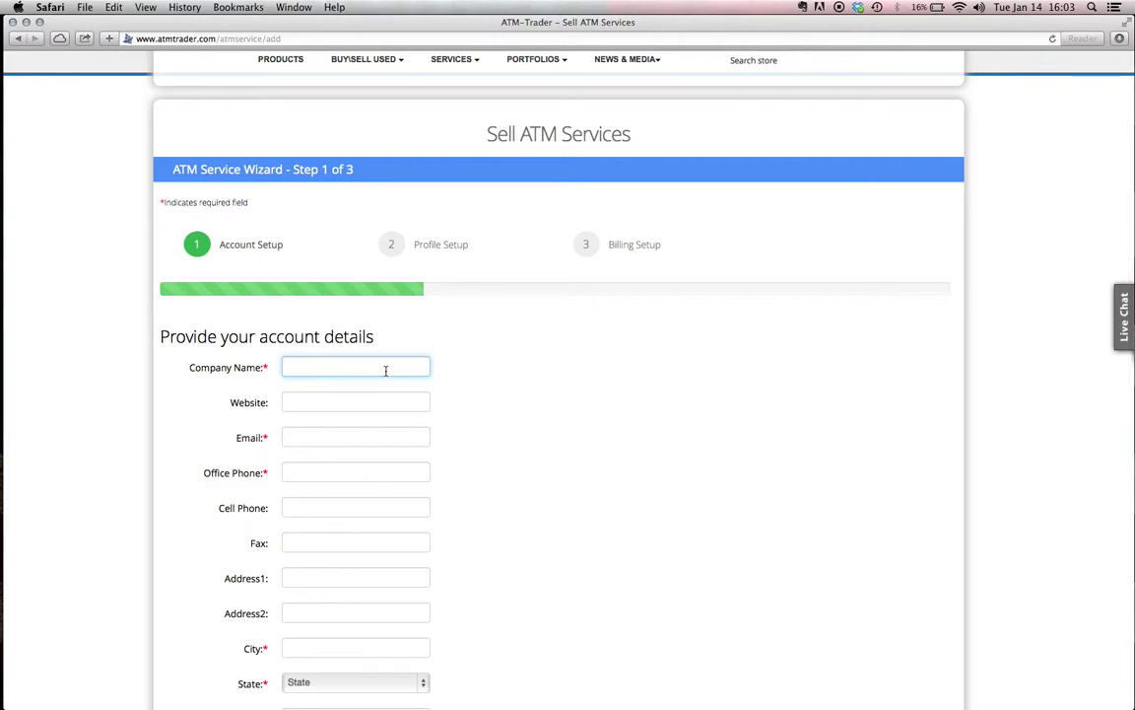
text(ATMTrader)
key(Tab)
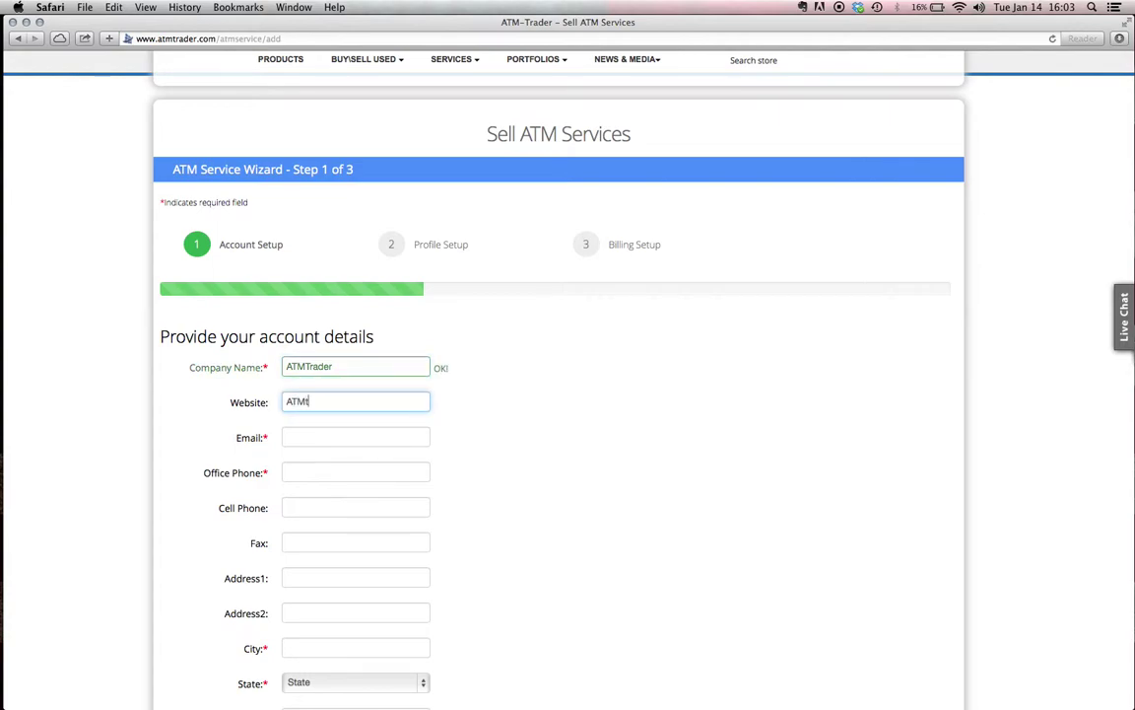
text(ATMTrader.com)
key(Tab)
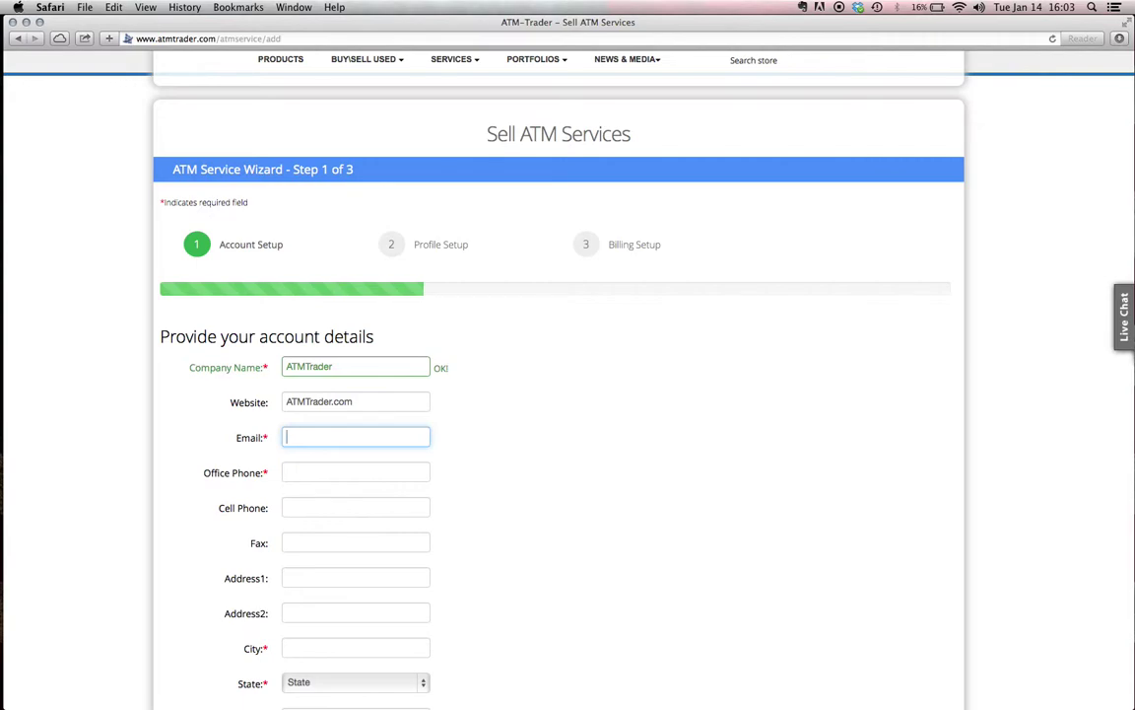
key(Tab)
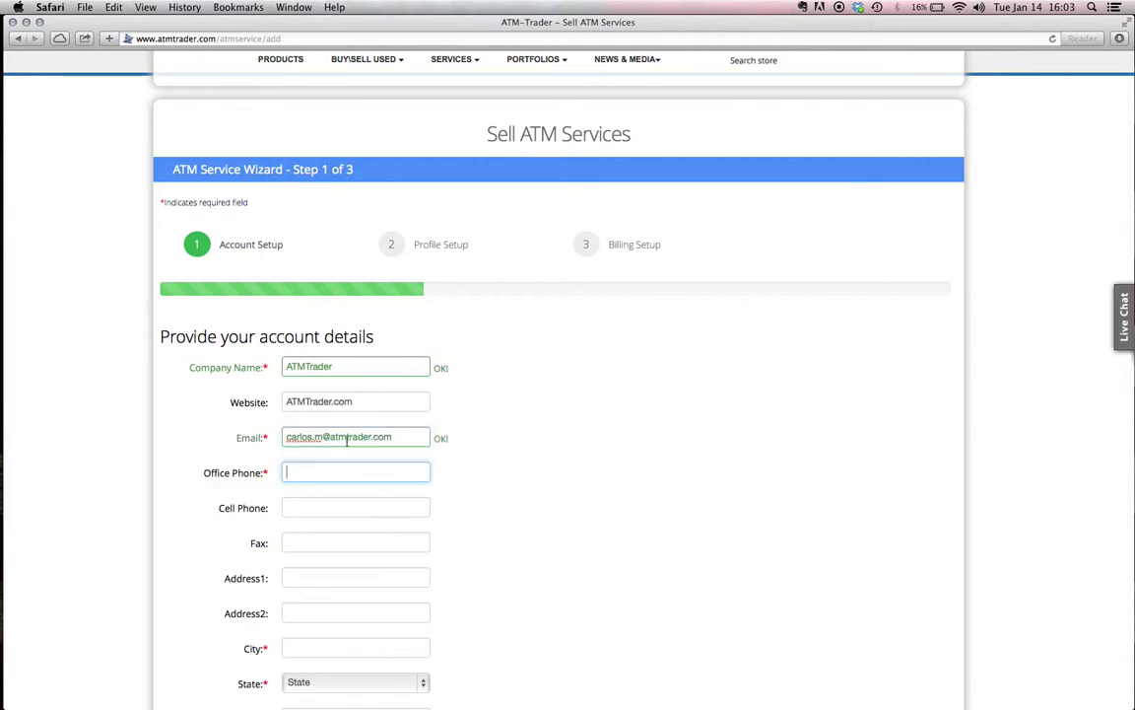
Fill in the office phone number
click(331, 508)
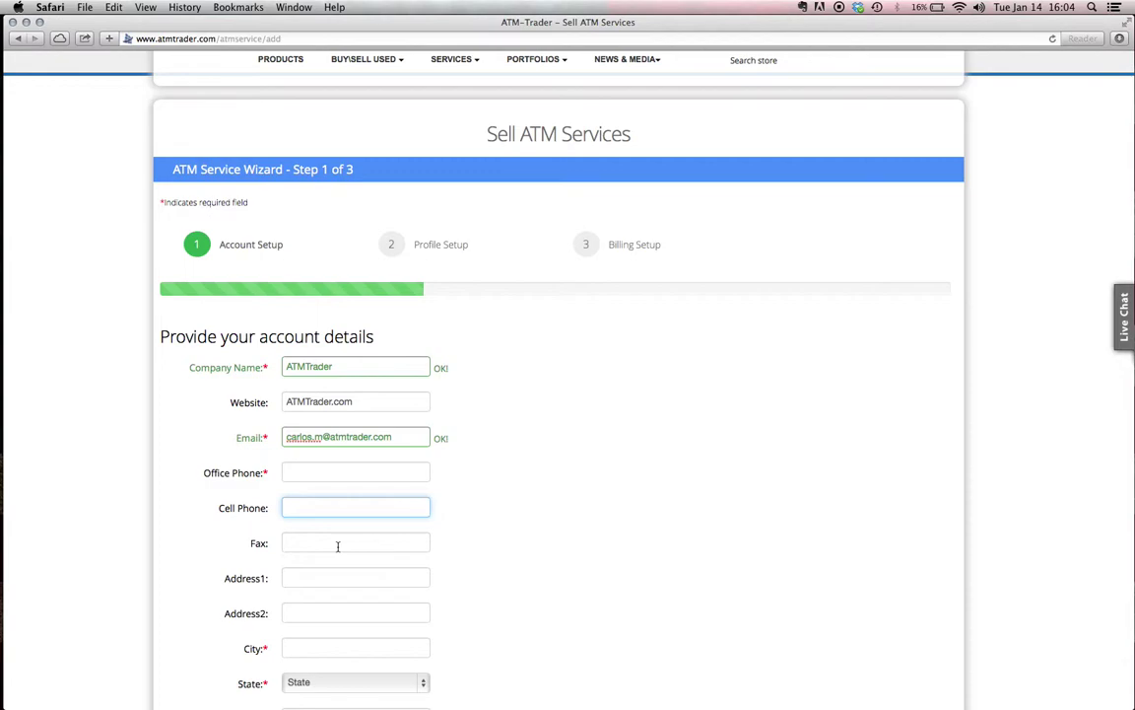
click(357, 473)
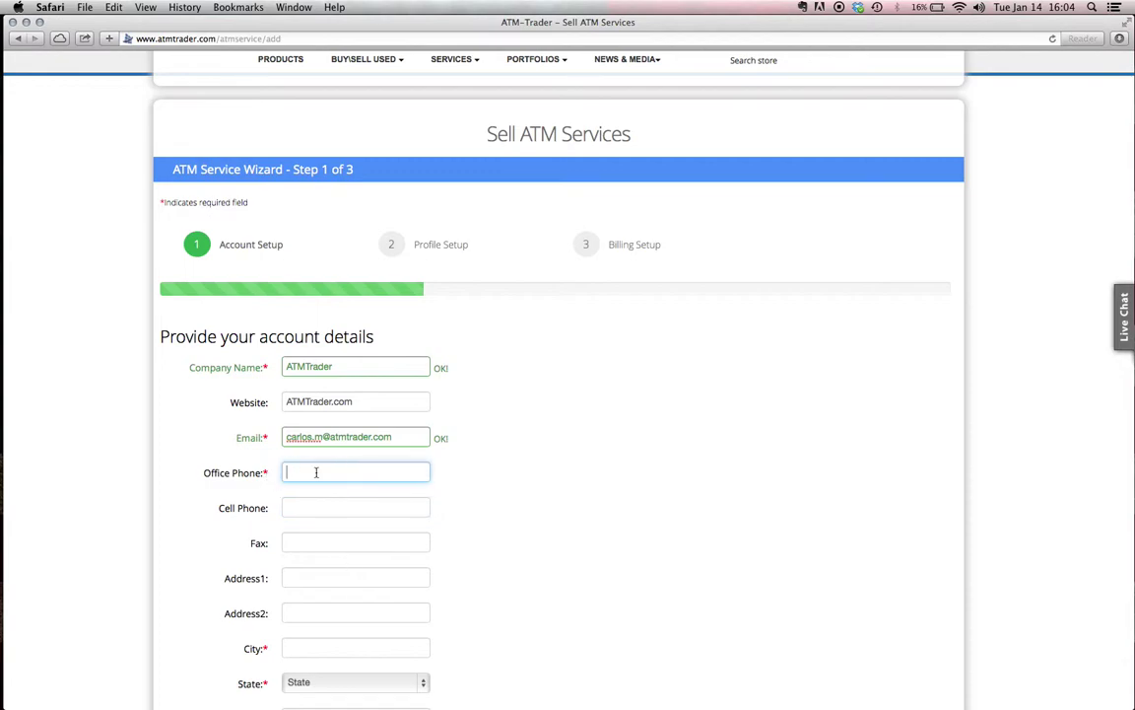
click(456, 504)
Enter the street address and city, choose California as state, and fill the zip
scroll(456, 504, down, 1)
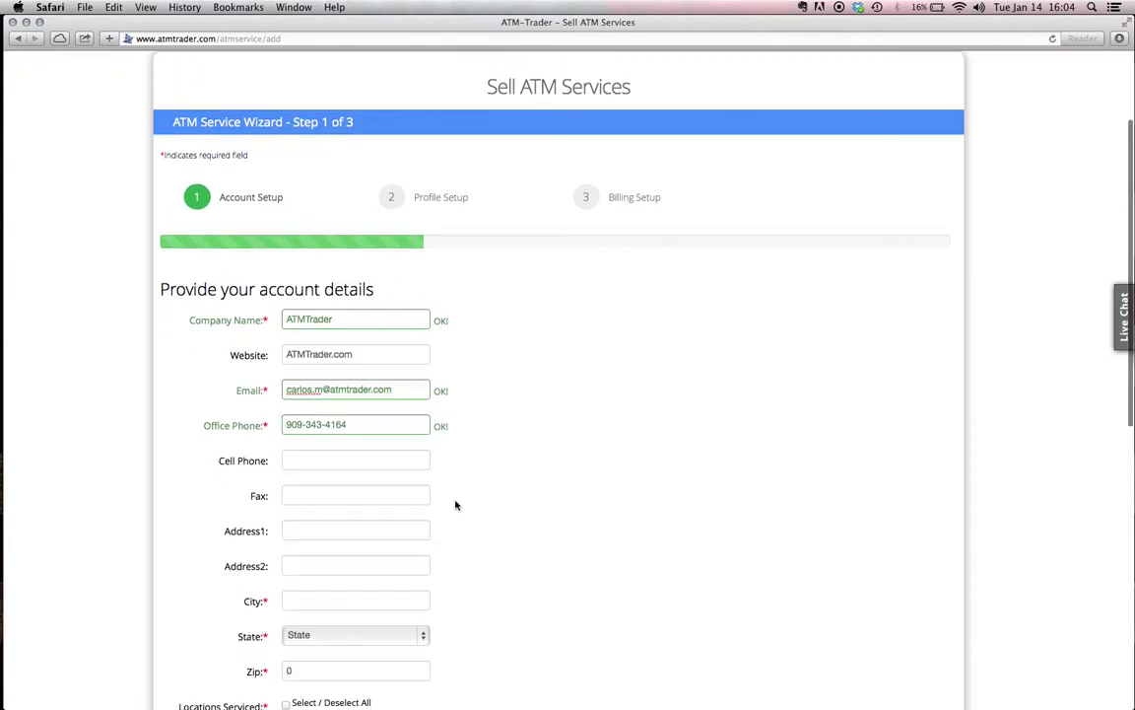
click(385, 528)
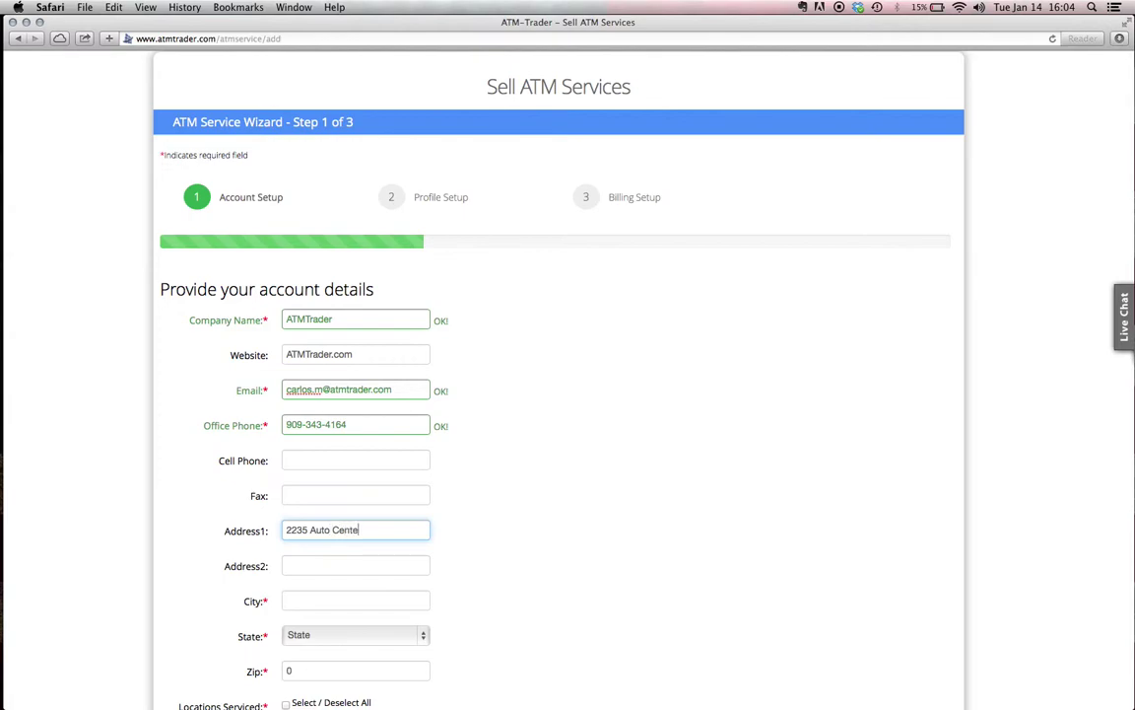
click(390, 602)
text(Glendora)
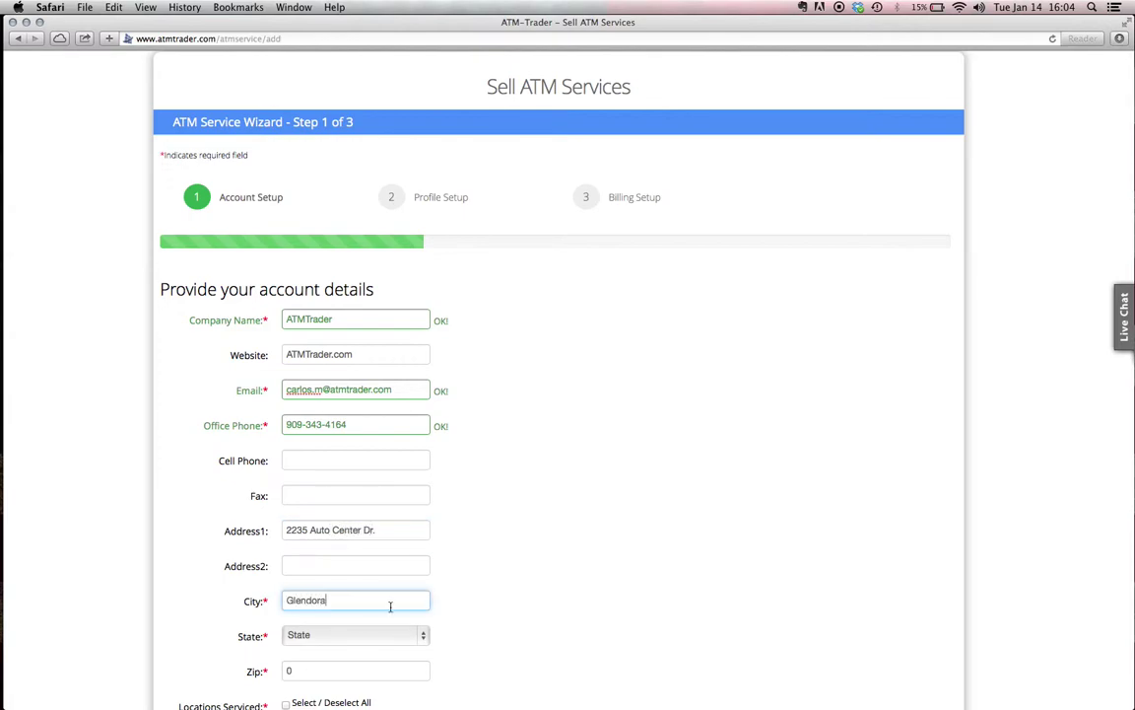
click(424, 638)
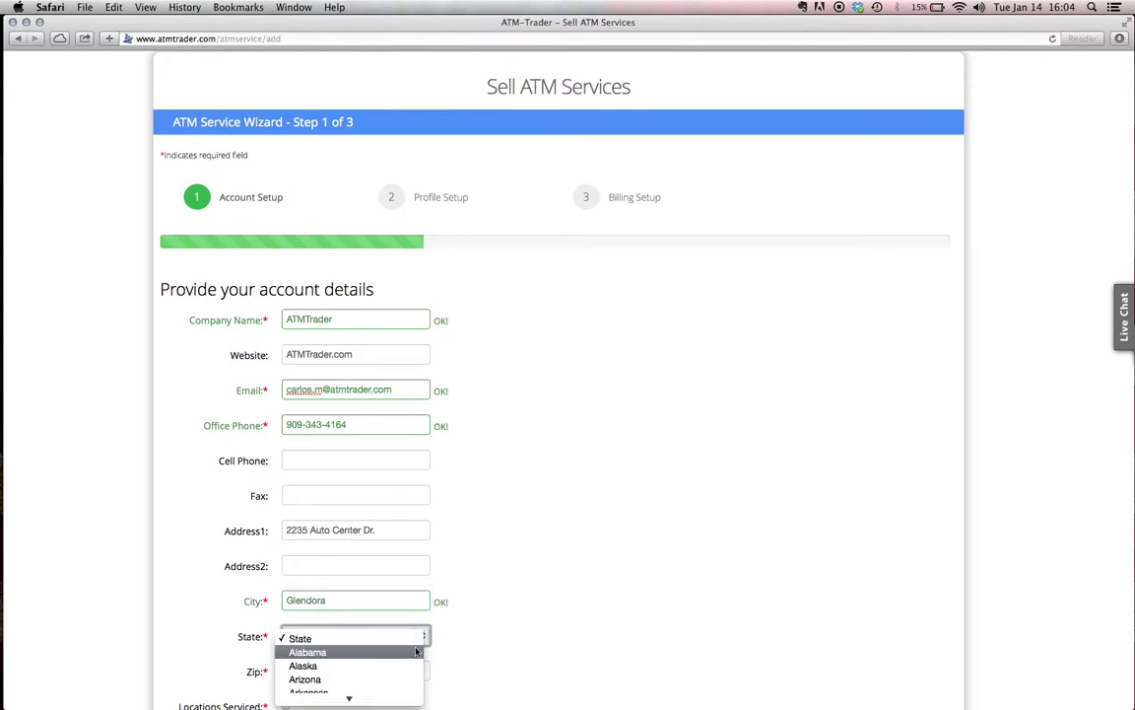
key(Return)
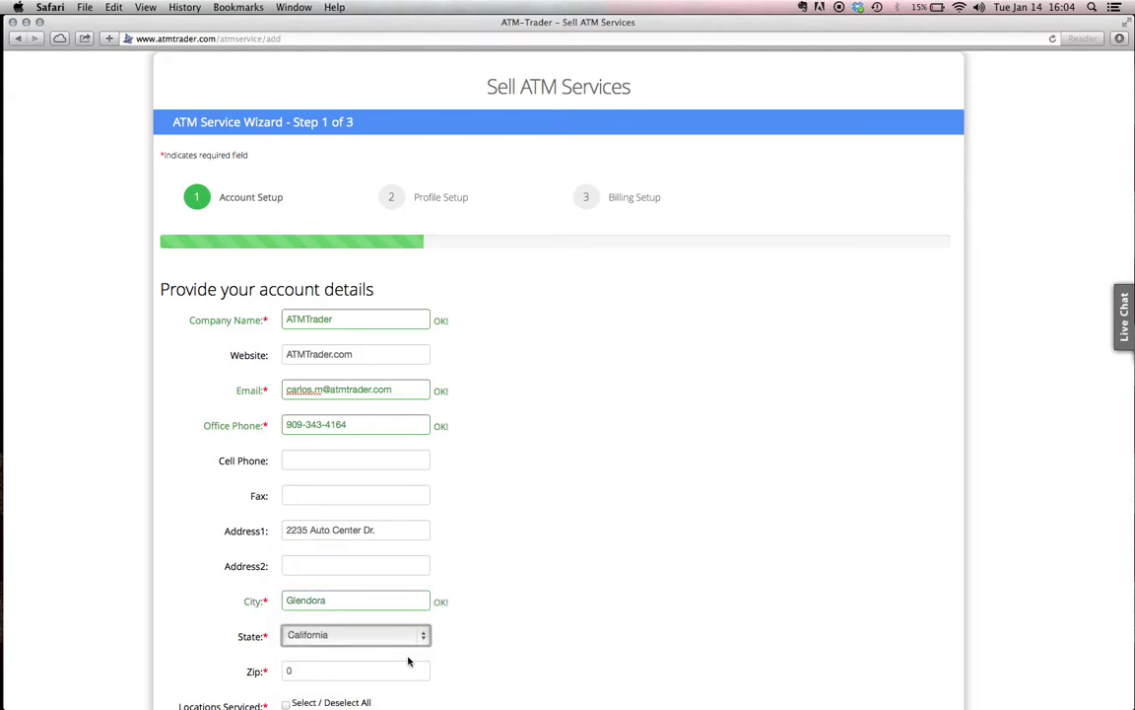
scroll(533, 557, down, 3)
click(310, 584)
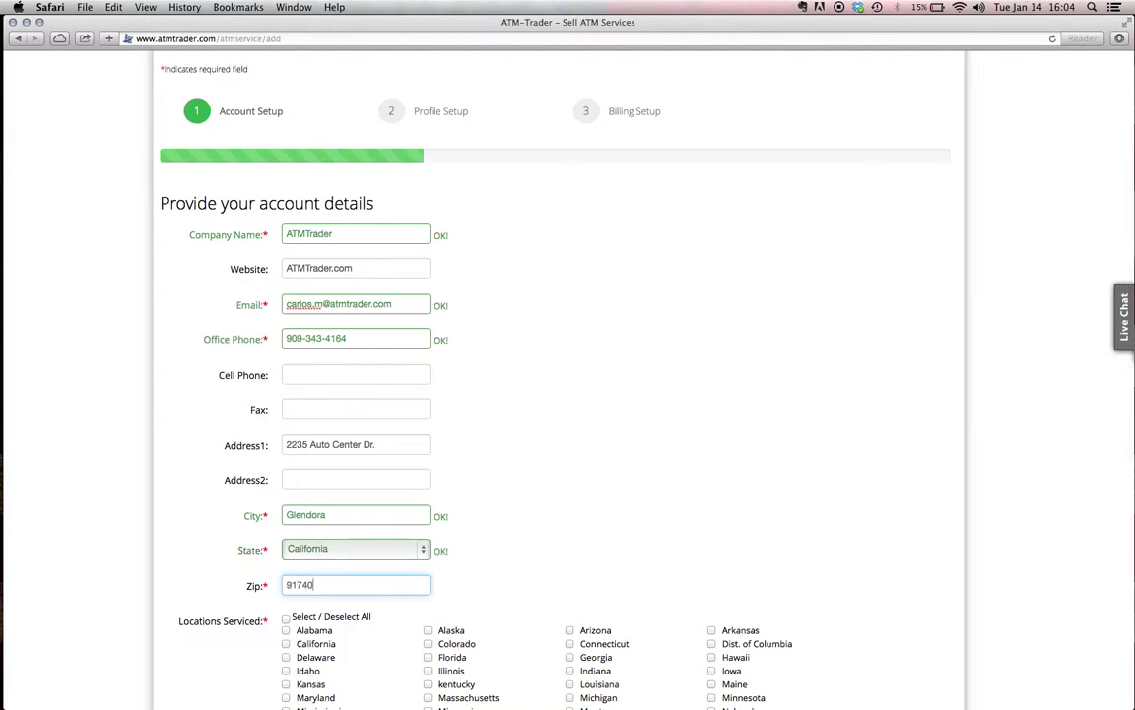
click(487, 504)
Scroll down to Categories and tick ATM Repair as an offered service
scroll(487, 503, down, 8)
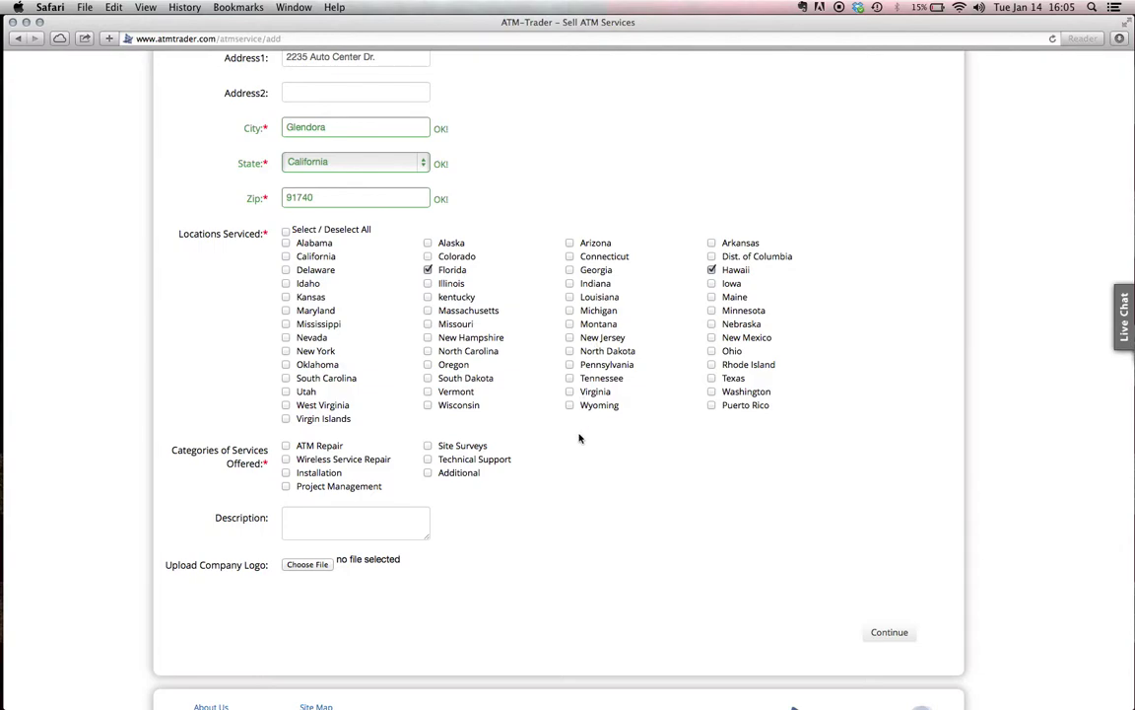
scroll(547, 413, down, 2)
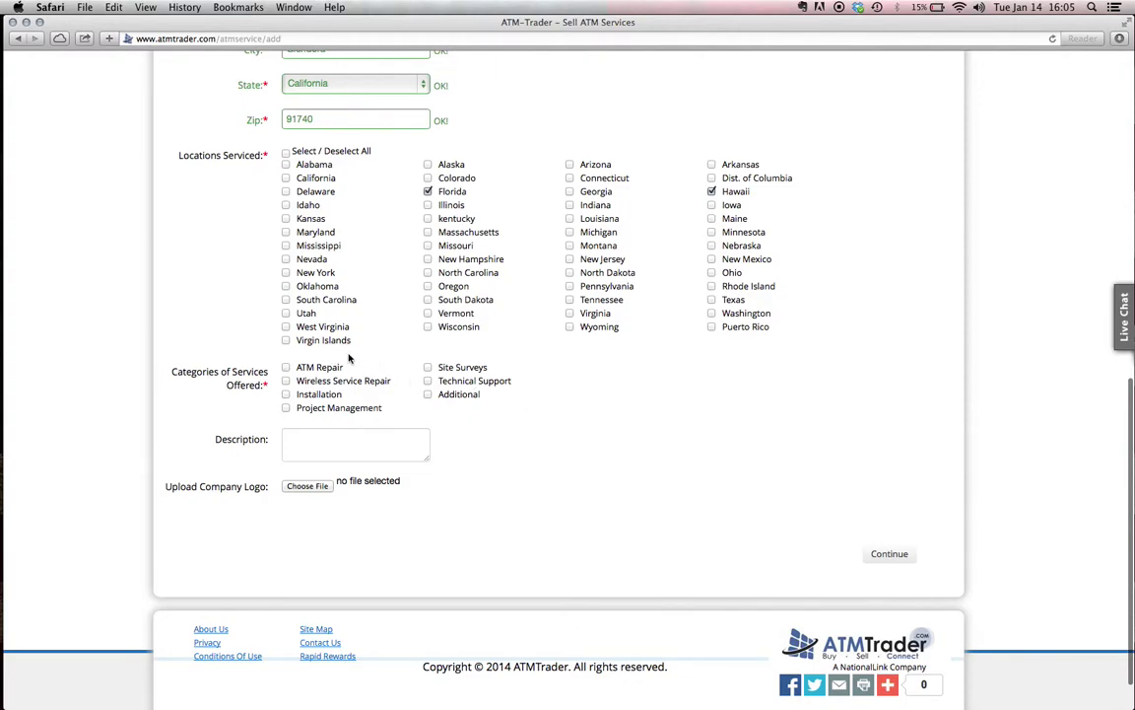
click(286, 367)
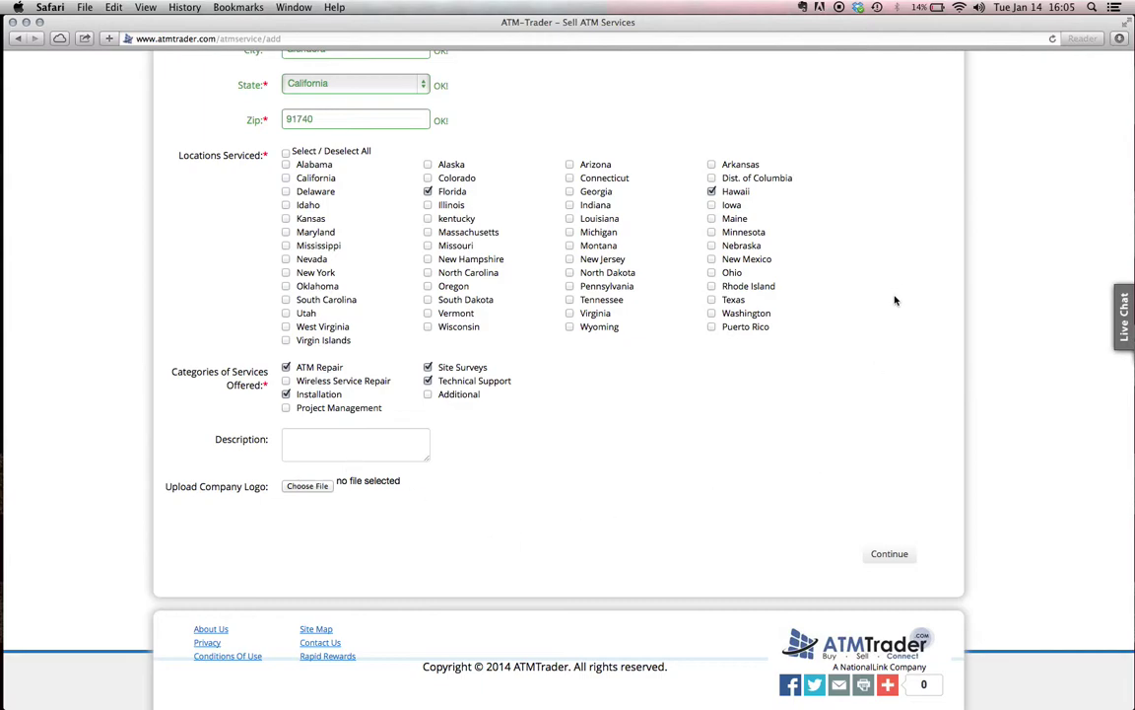
Continue to the profile setup step and turn off off-hours availability
click(907, 556)
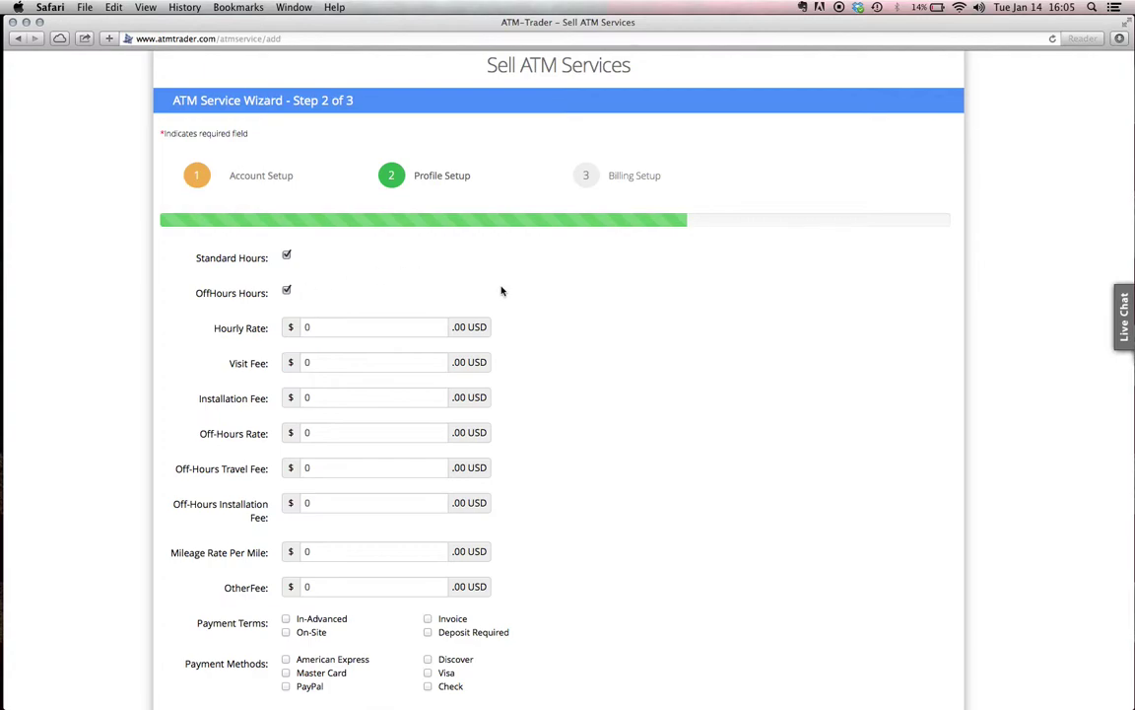
scroll(498, 270, down, 1)
scroll(499, 270, down, 5)
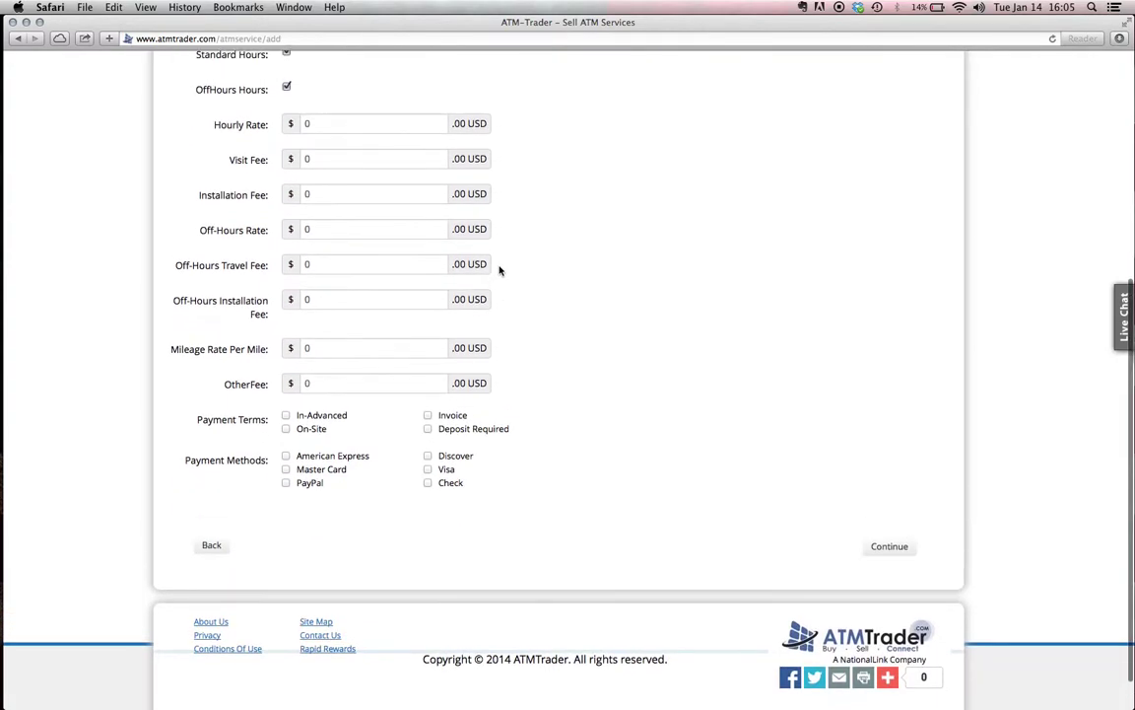
scroll(499, 270, up, 8)
click(288, 318)
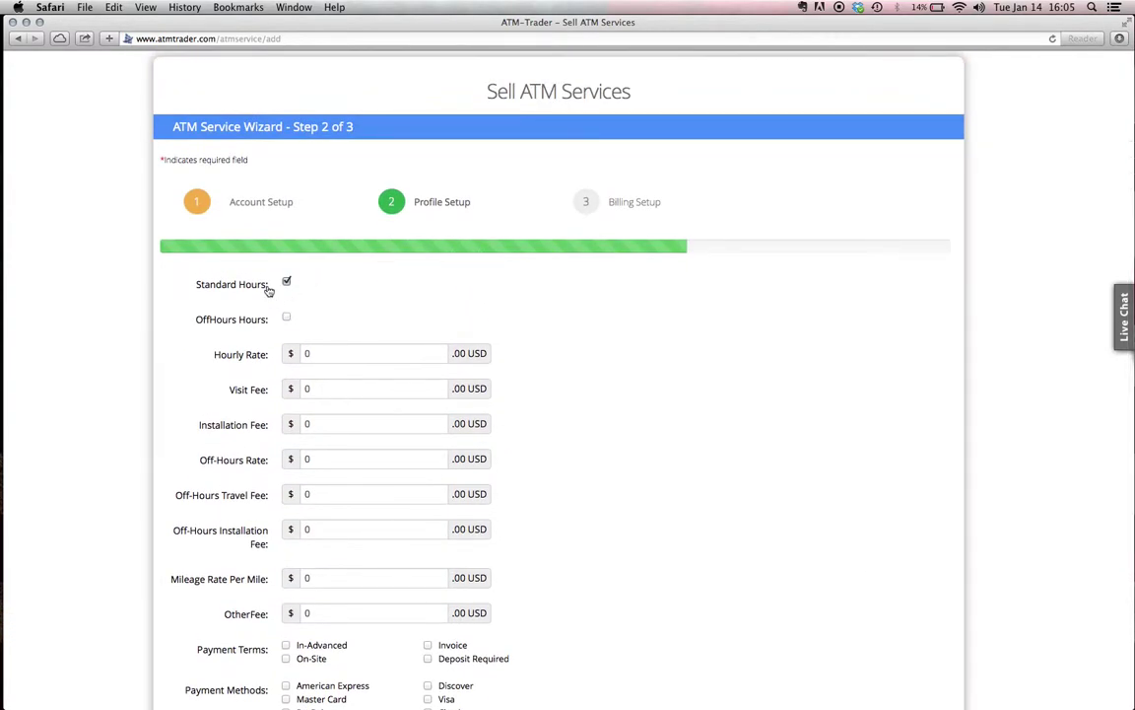
Enter fees of hourly 50, visit 25, installation 100, mileage .50, others 0, and accept On-Site payment
click(339, 354)
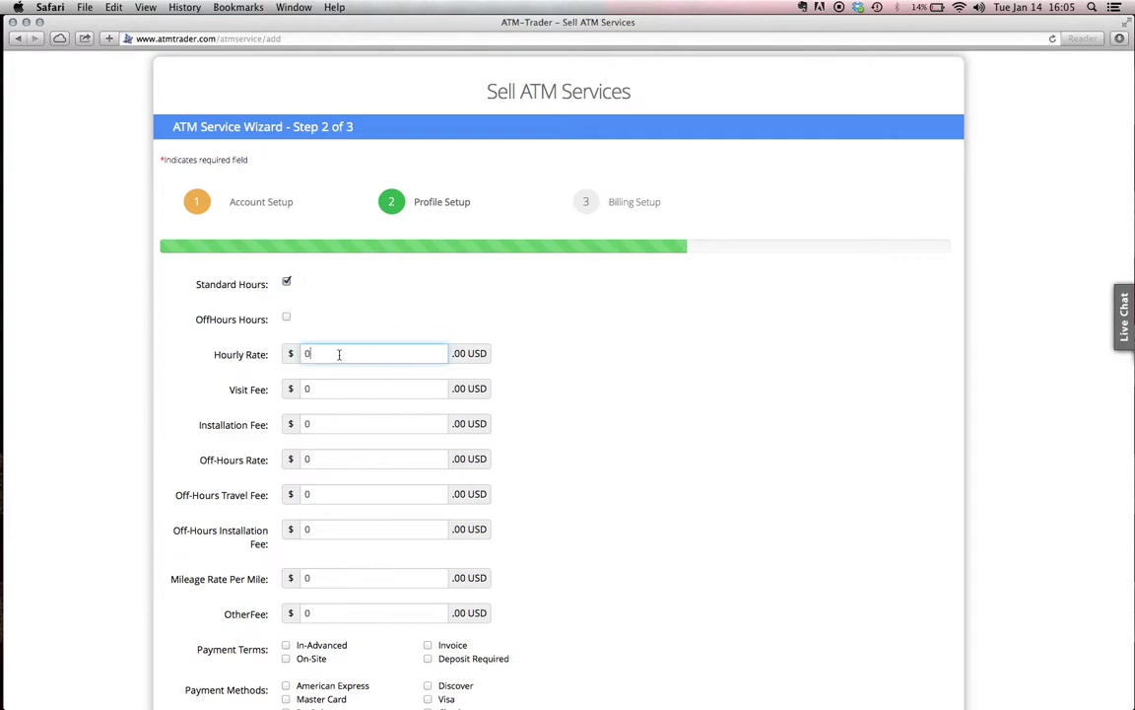
key(BackSpace)
key(Tab)
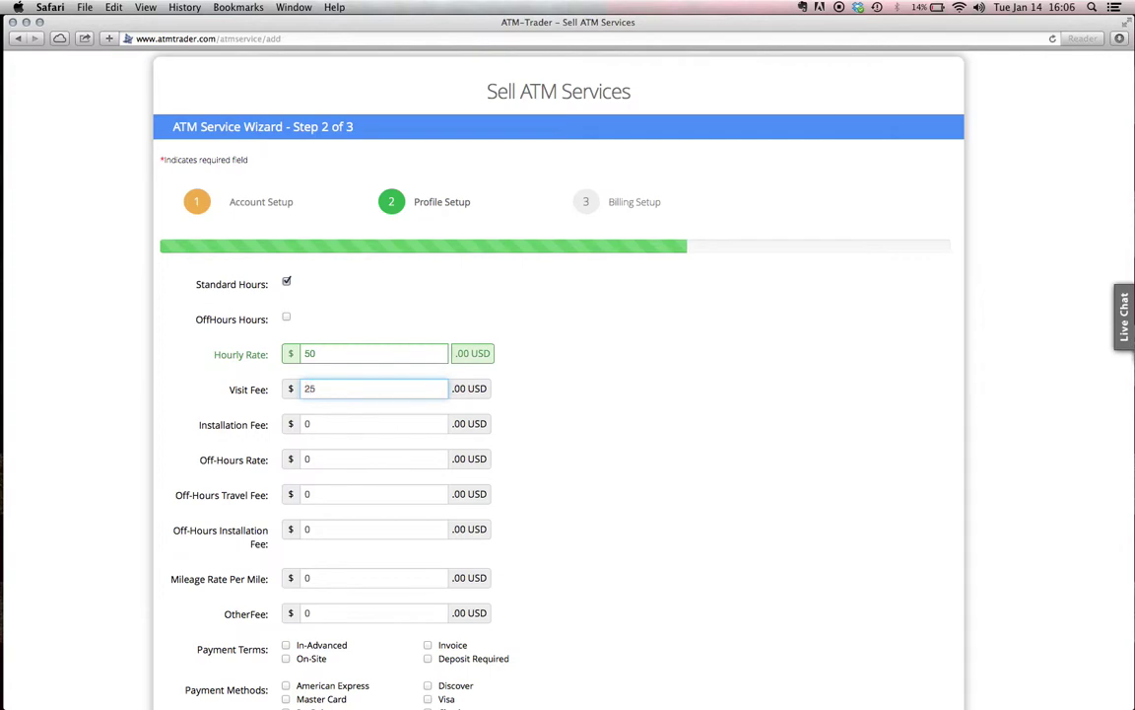
key(Tab)
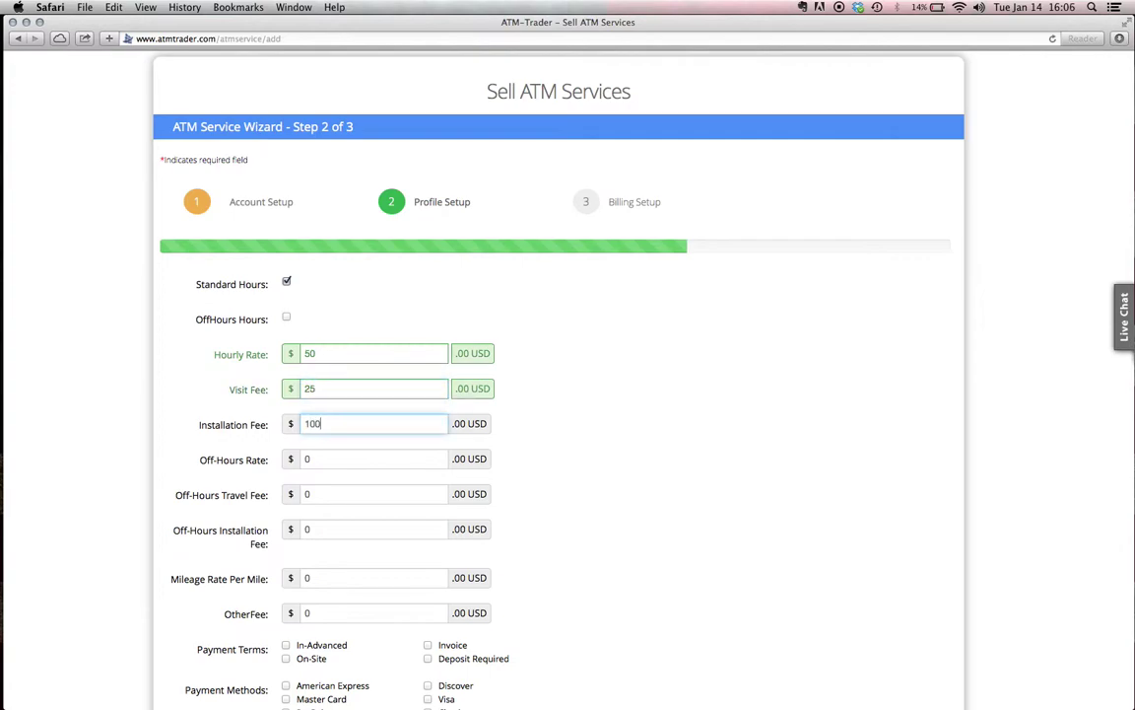
key(Tab)
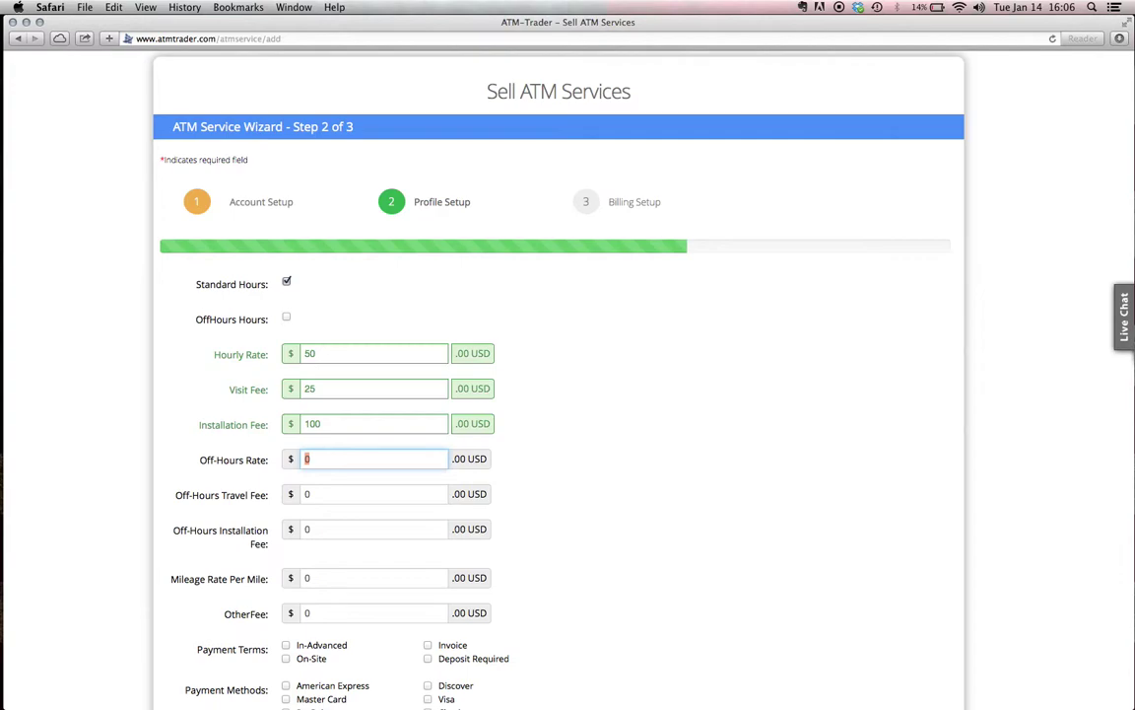
key(Tab)
key(Tab)
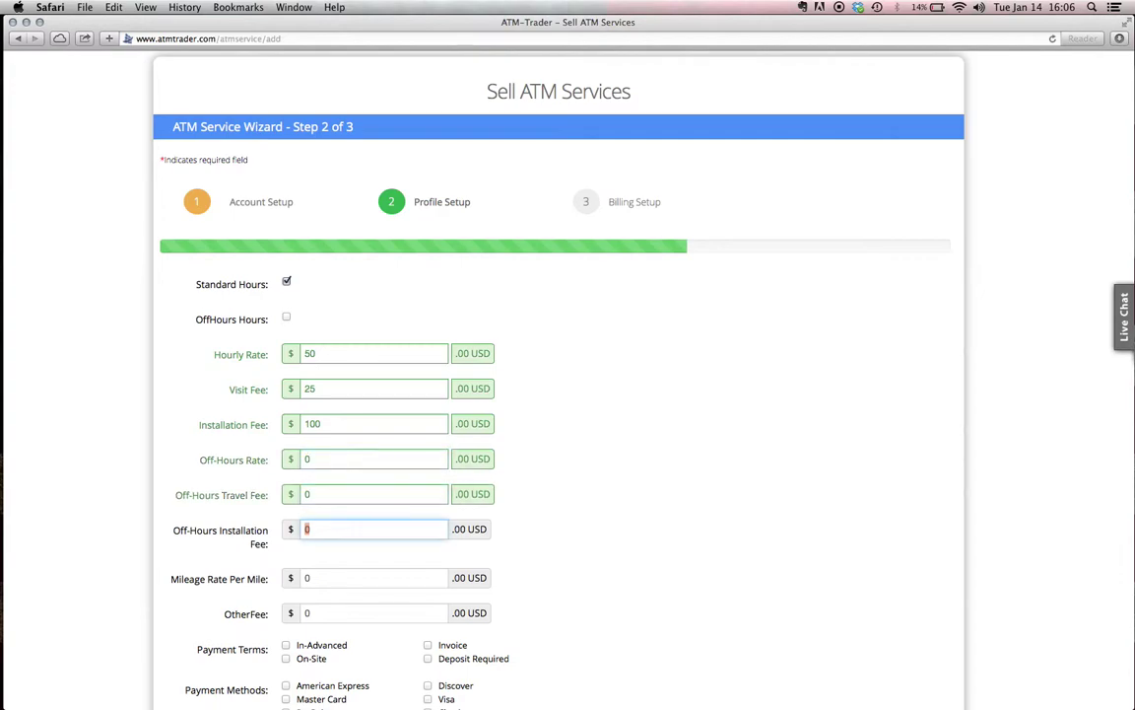
key(Tab)
scroll(624, 499, down, 3)
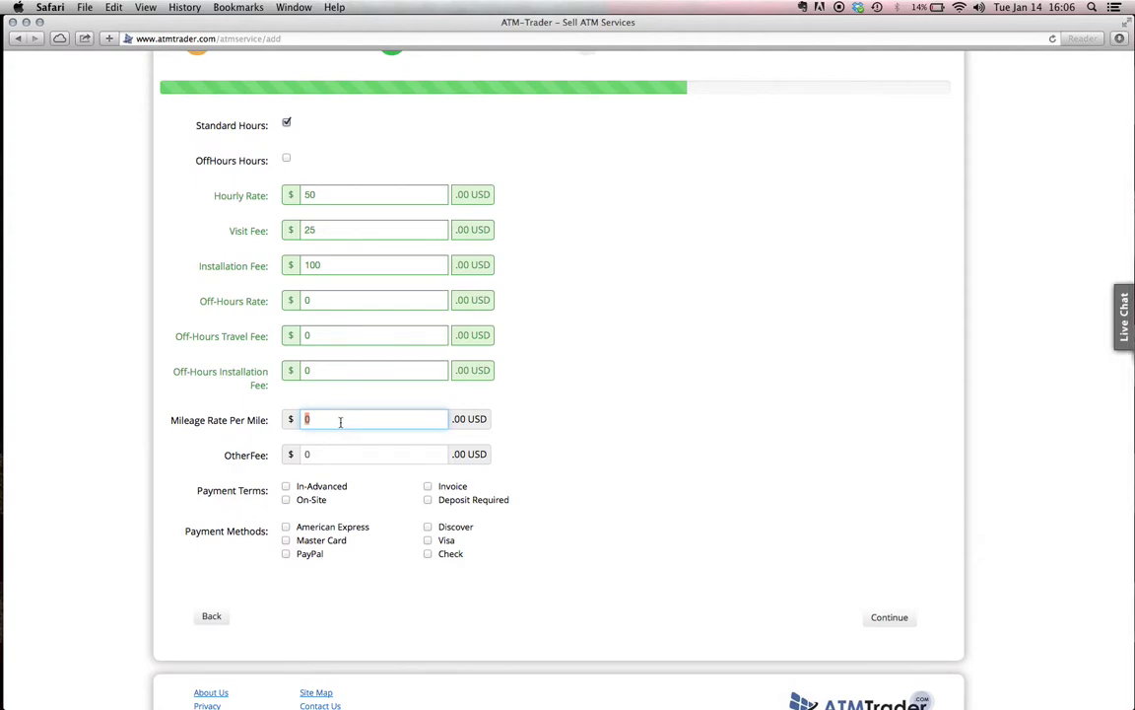
key(Tab)
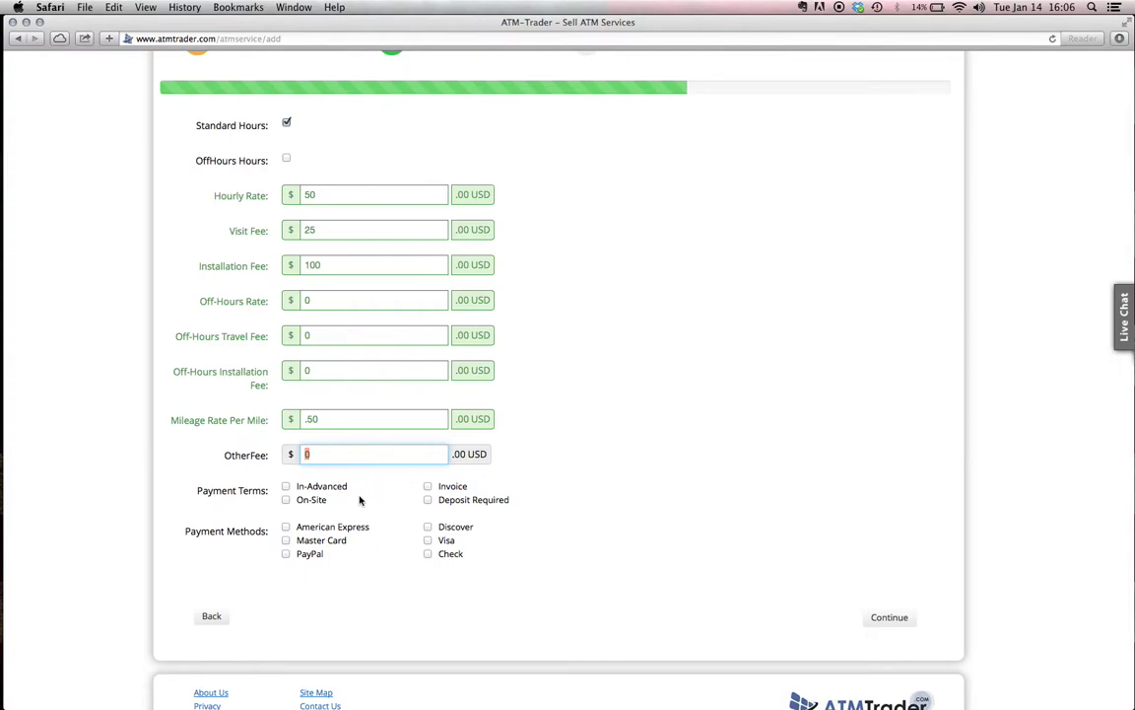
click(226, 451)
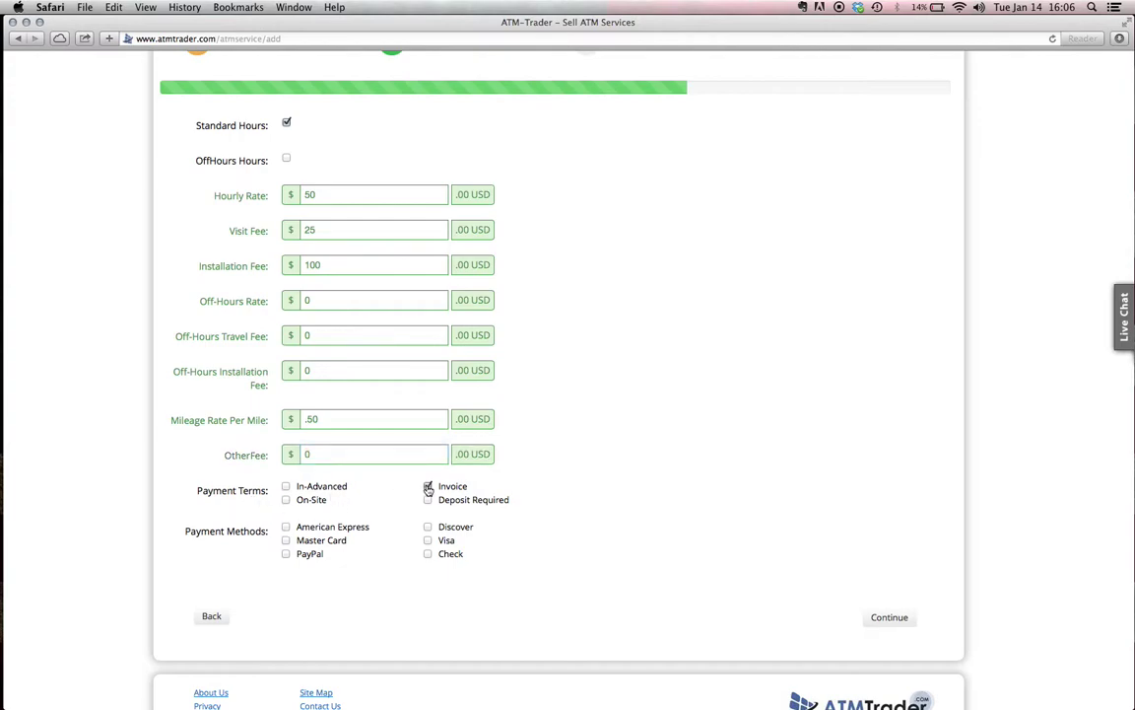
click(285, 499)
Continue to the Billing Setup review, look over the summary, and submit the services listing
click(896, 616)
scroll(898, 615, up, 1)
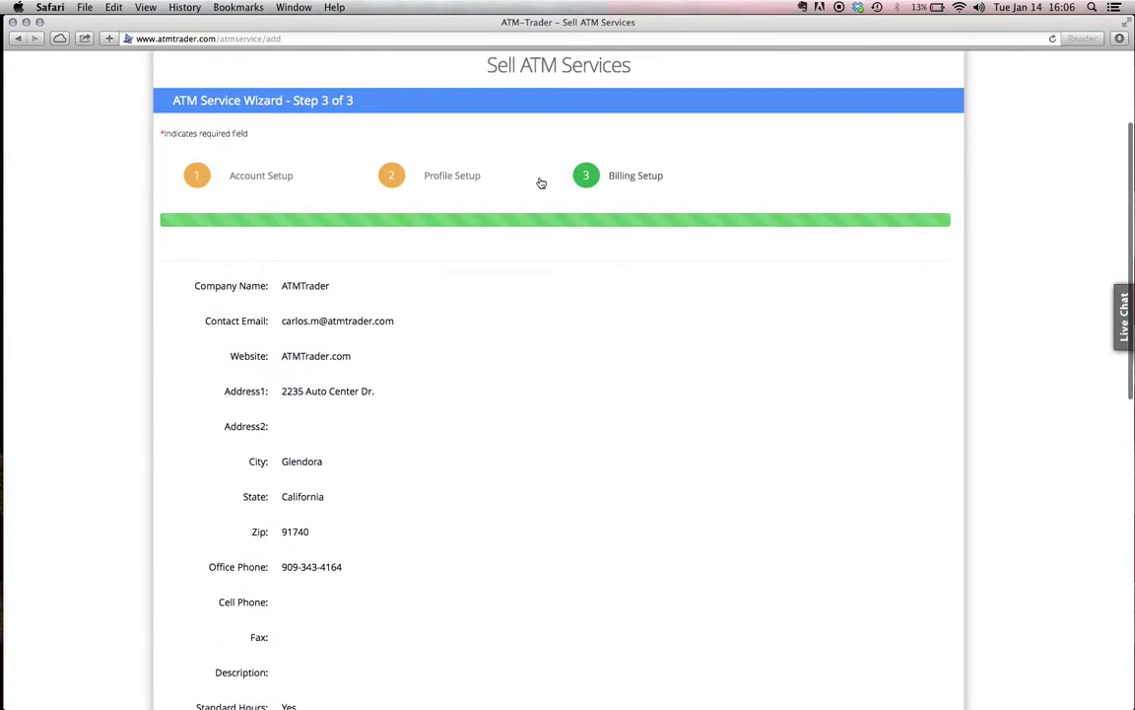
scroll(531, 168, down, 3)
scroll(530, 168, down, 10)
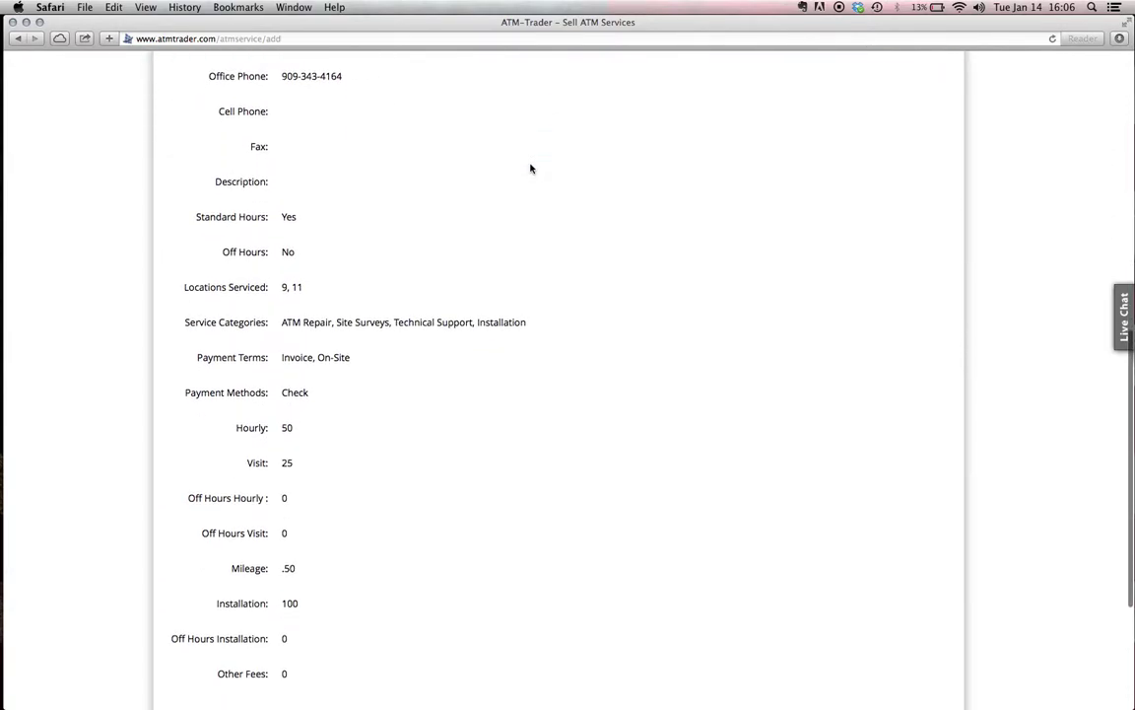
scroll(530, 169, up, 4)
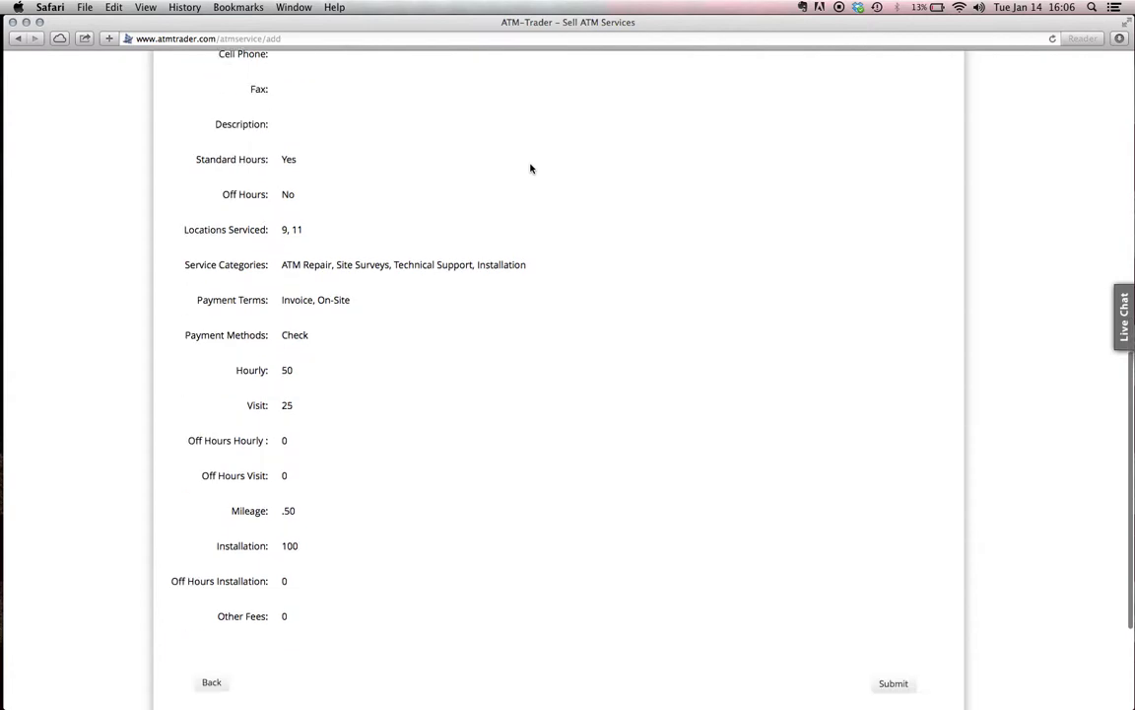
scroll(641, 197, down, 1)
click(895, 614)
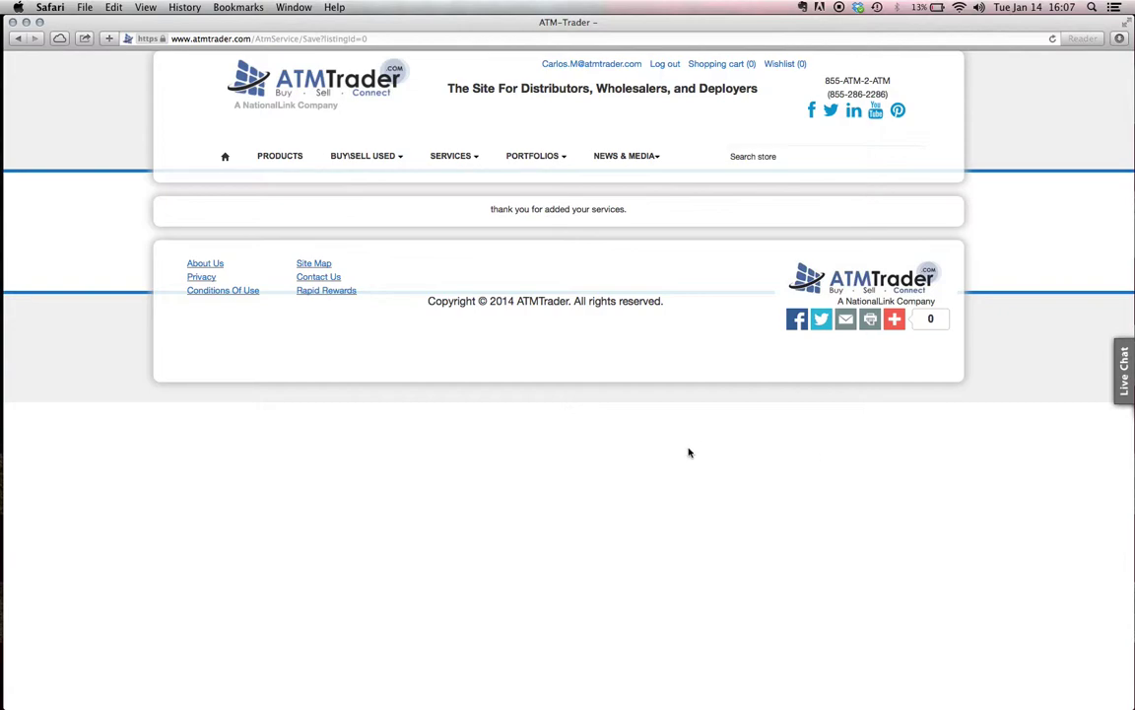
View the unfiltered Technician Locator company list, then return to the ATMTrader home page
click(336, 86)
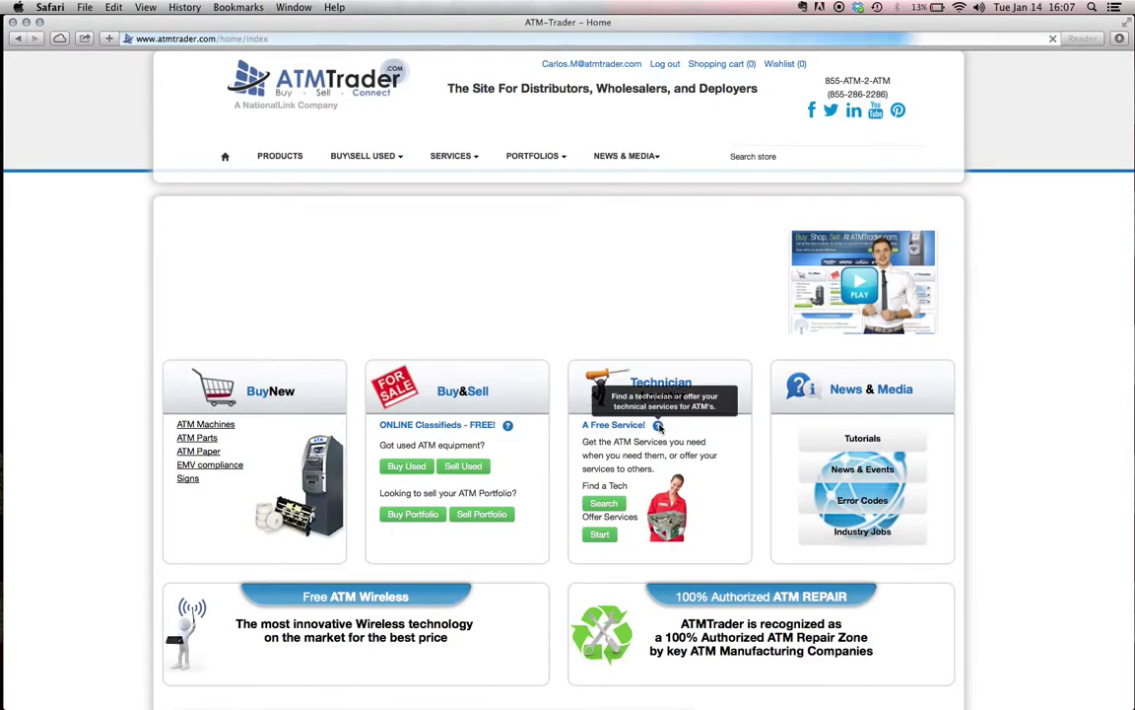
click(610, 506)
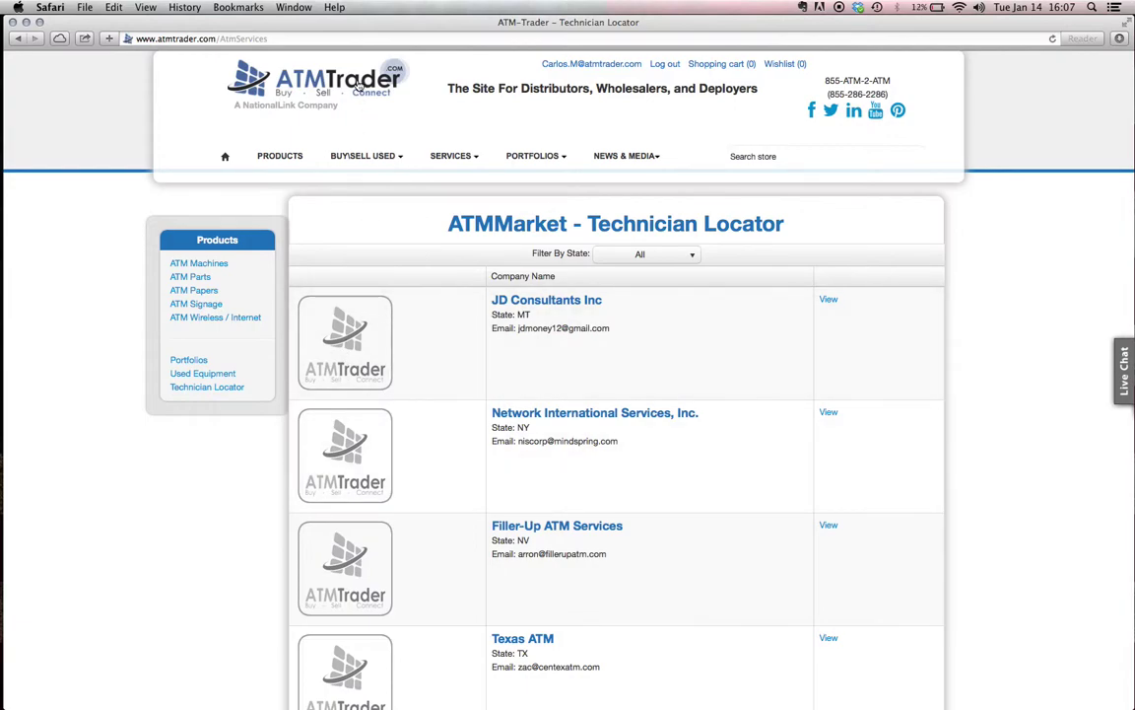
click(357, 88)
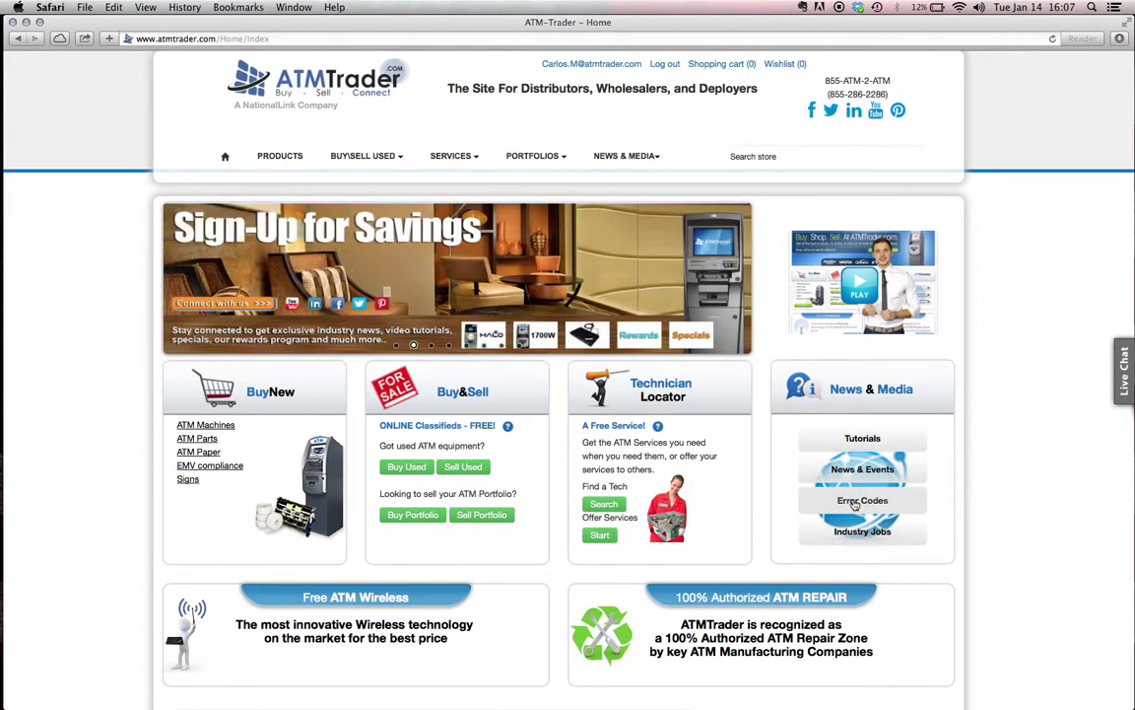
scroll(784, 504, up, 5)
scroll(784, 504, up, 5)
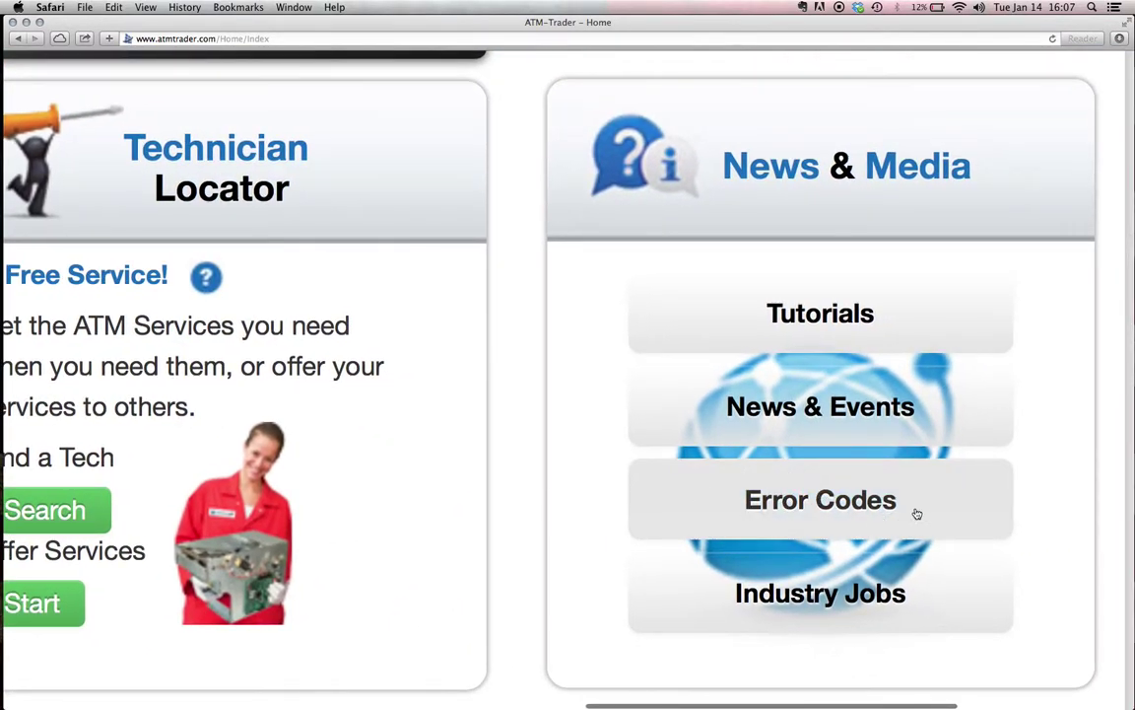
Open Error Codes and filter by vendor Tranax and model MB1500
click(847, 498)
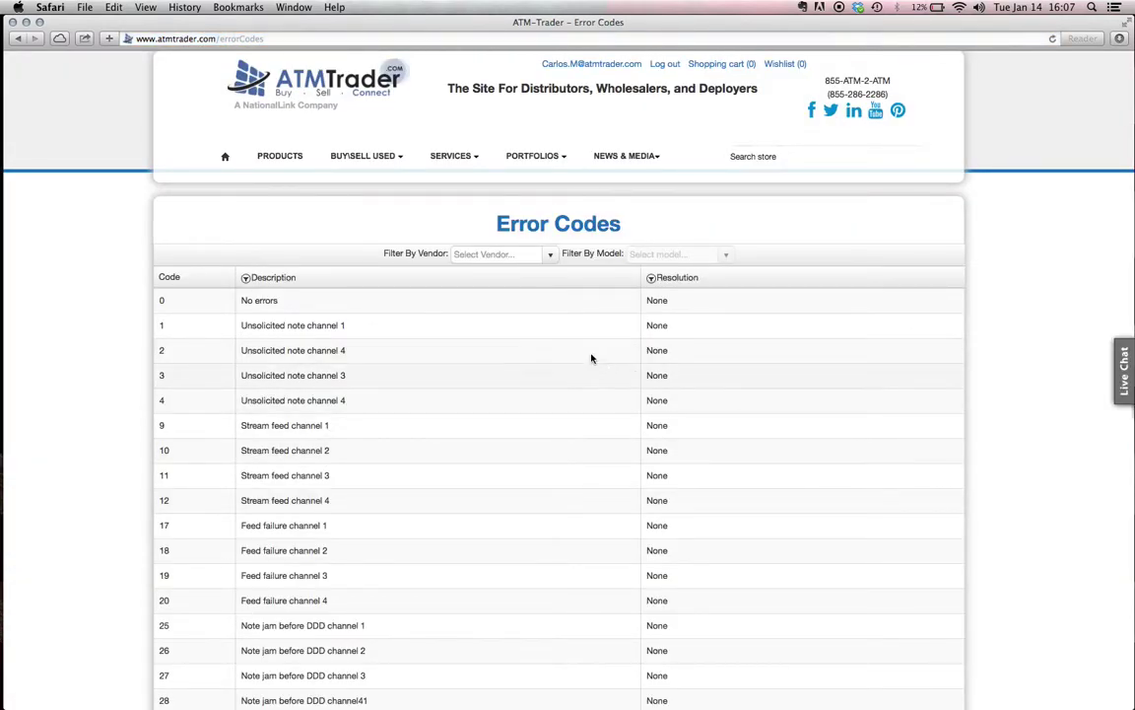
click(550, 255)
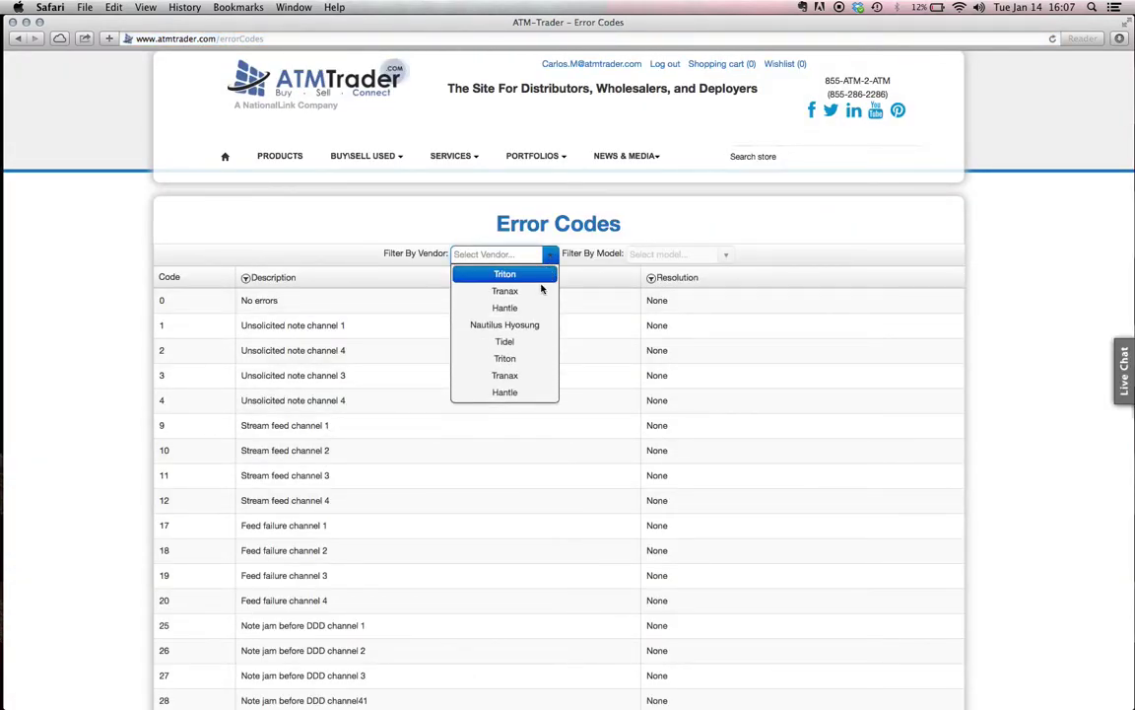
click(538, 293)
click(727, 255)
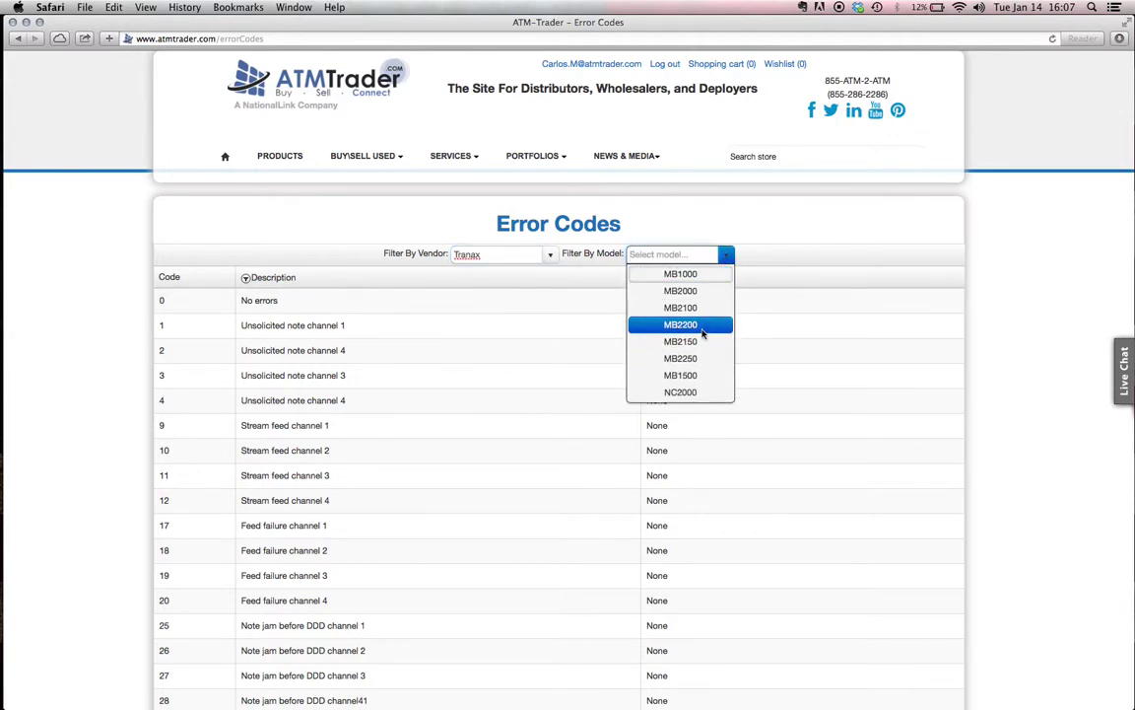
scroll(700, 335, down, 3)
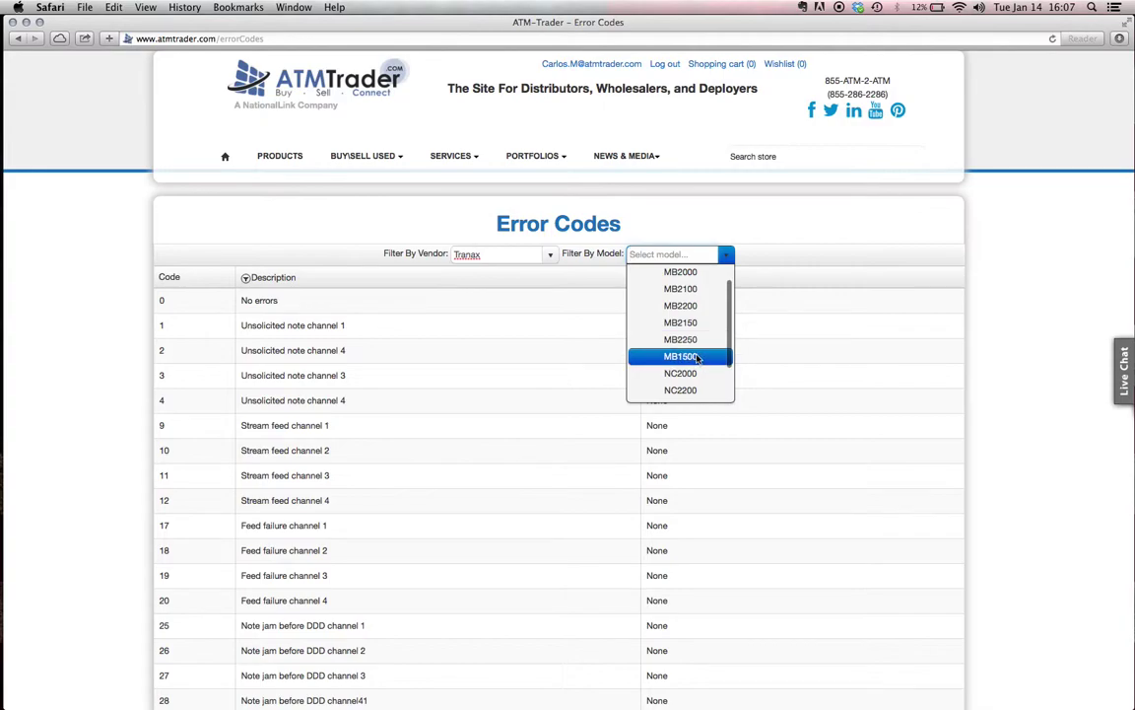
click(696, 356)
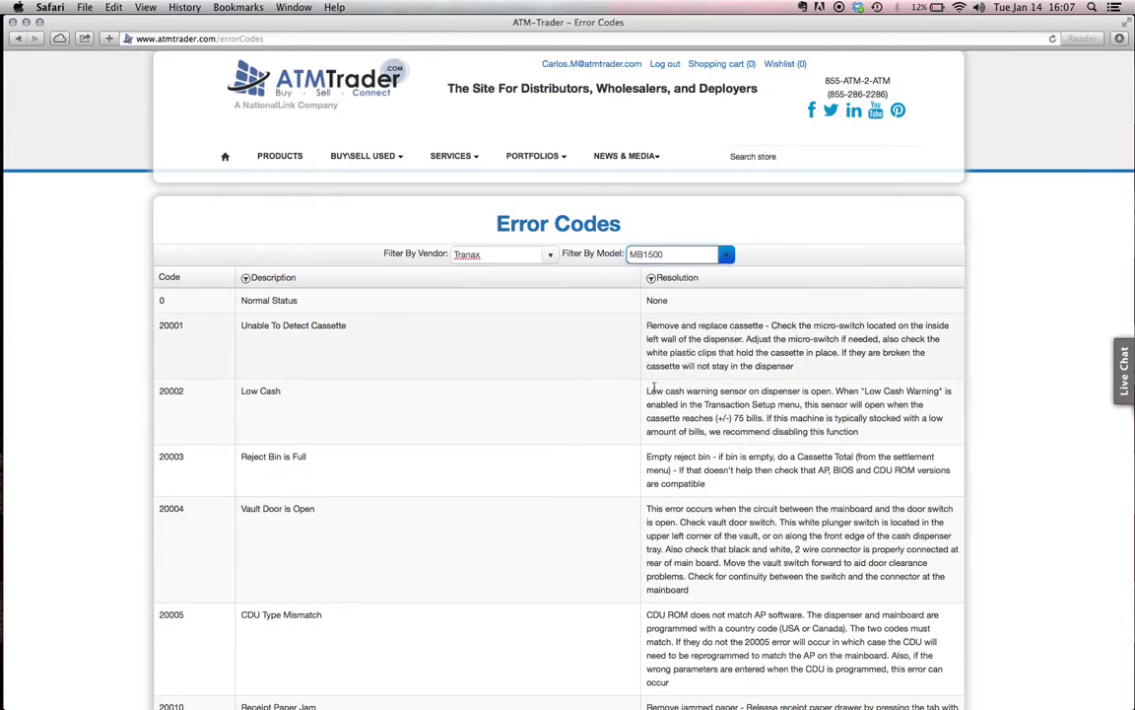
Scroll through the 247 Tranax MB1500 error codes and their resolutions
scroll(506, 371, down, 6)
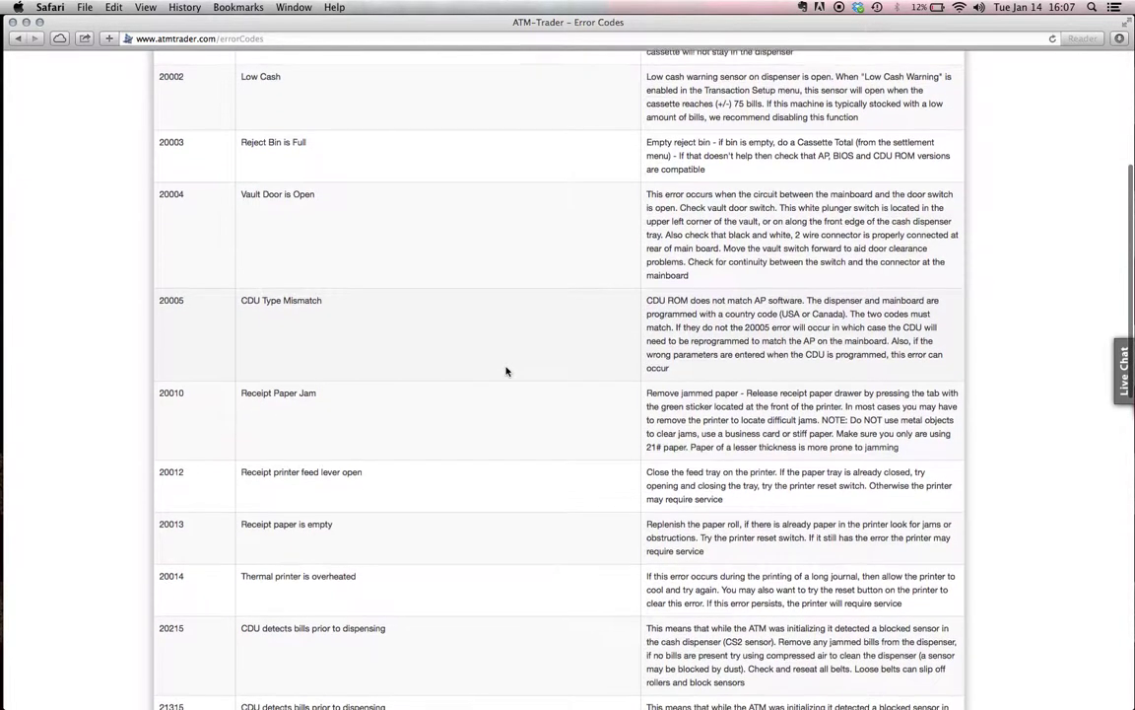
scroll(506, 371, down, 8)
scroll(688, 305, up, 2)
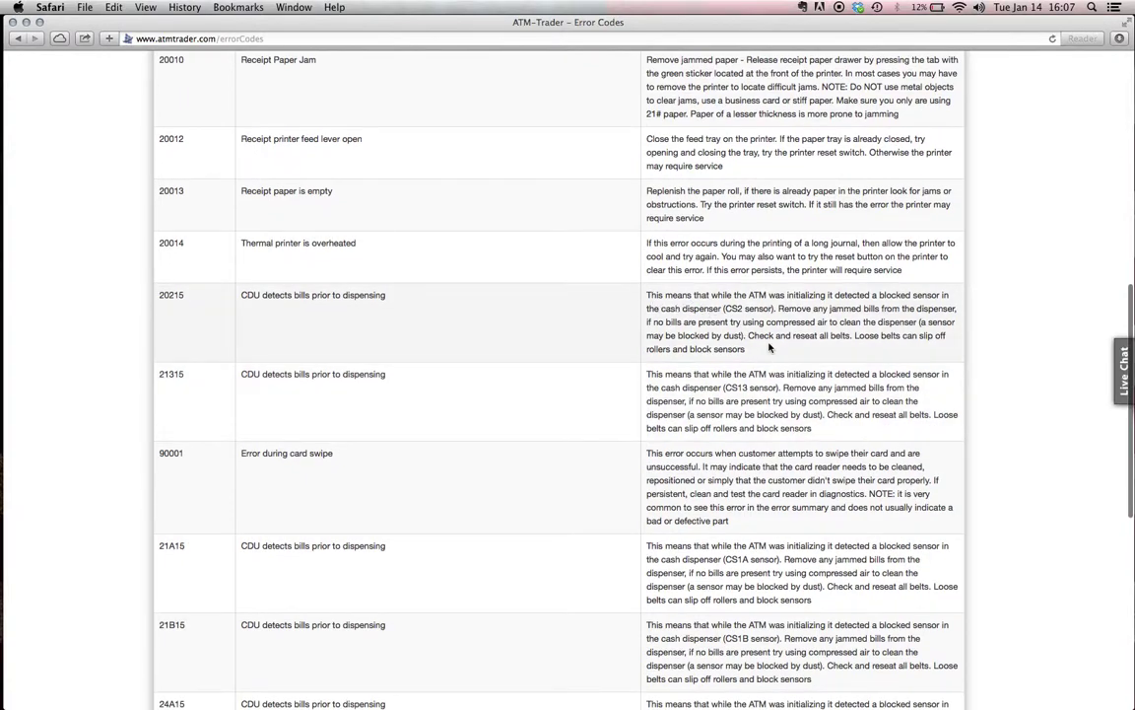
scroll(575, 425, up, 4)
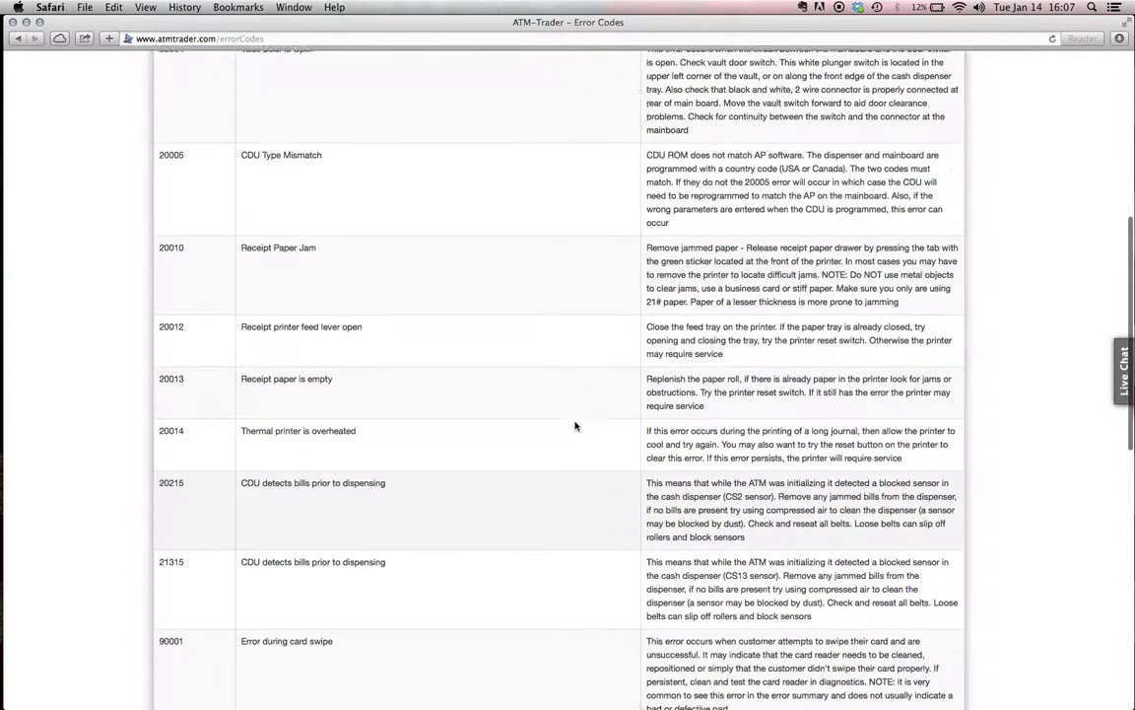
scroll(575, 426, up, 10)
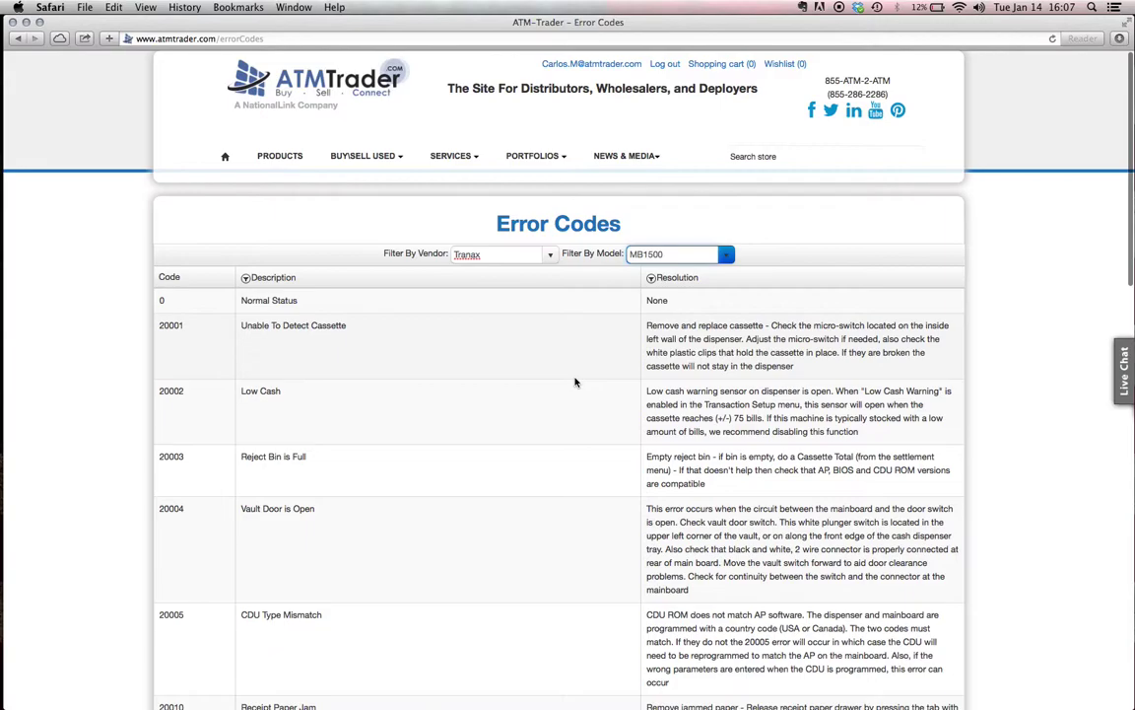
scroll(577, 384, down, 10)
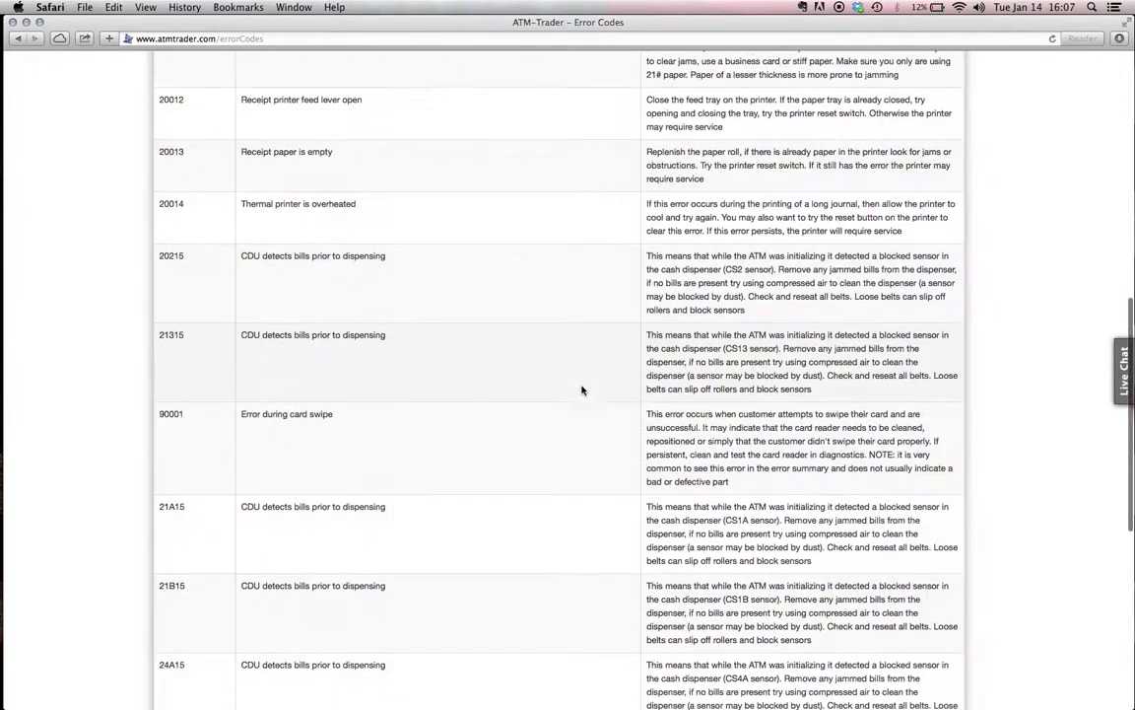
scroll(582, 390, down, 10)
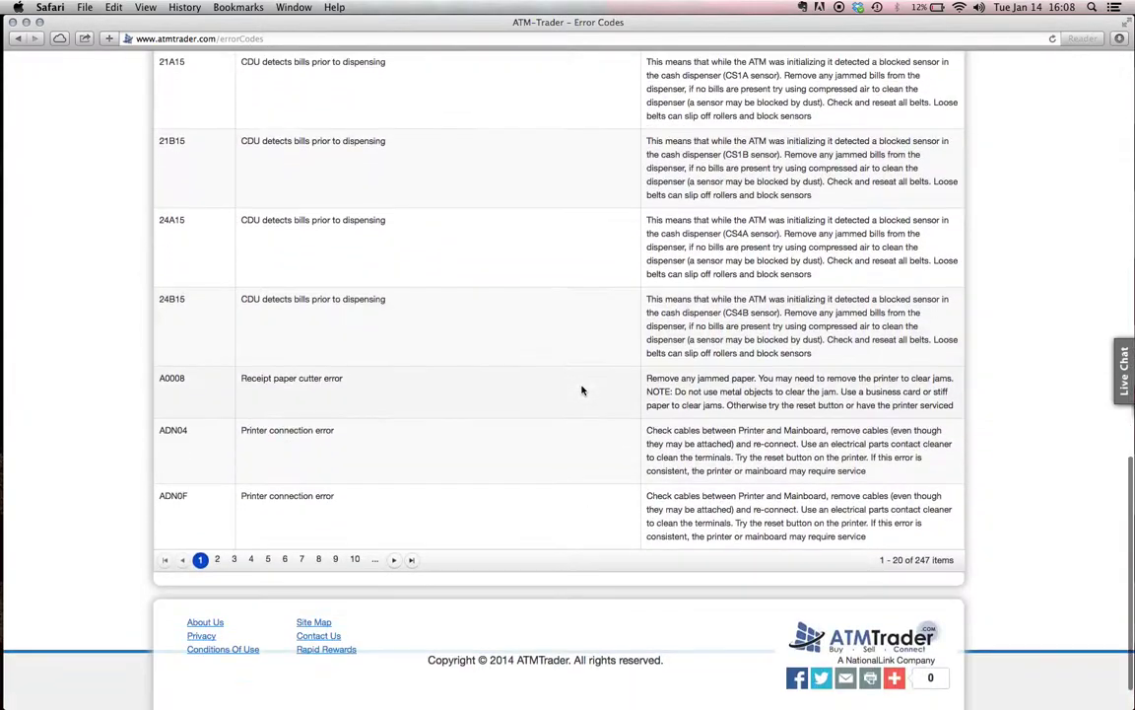
scroll(582, 390, up, 10)
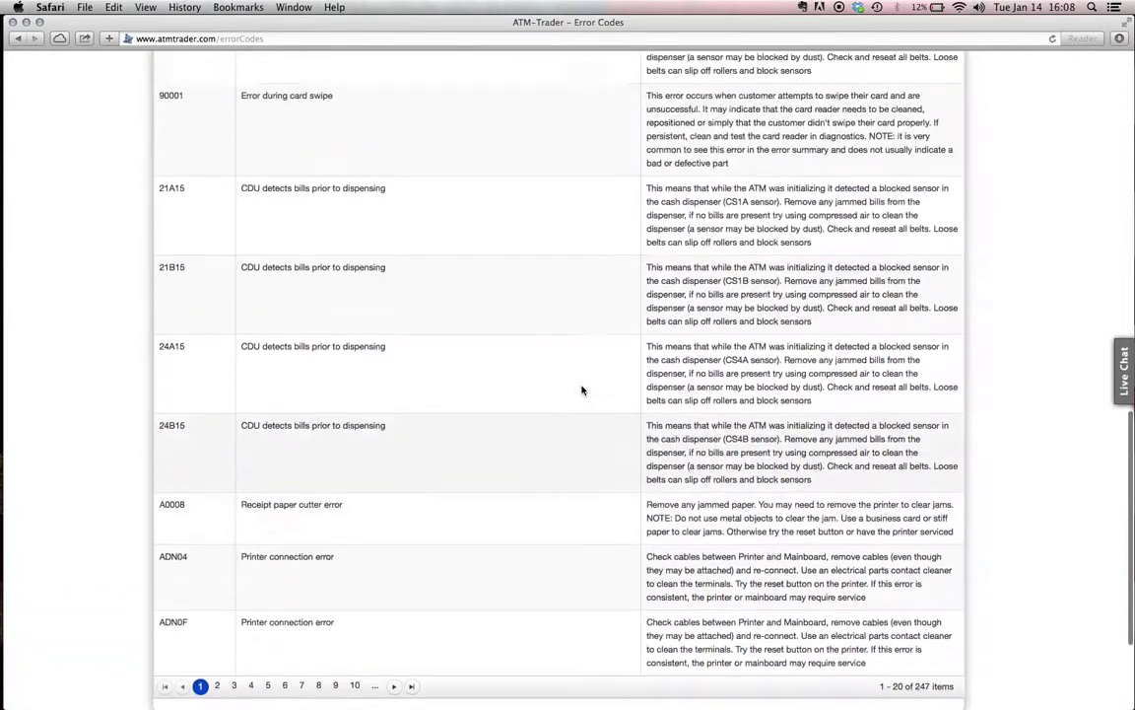
scroll(582, 390, up, 10)
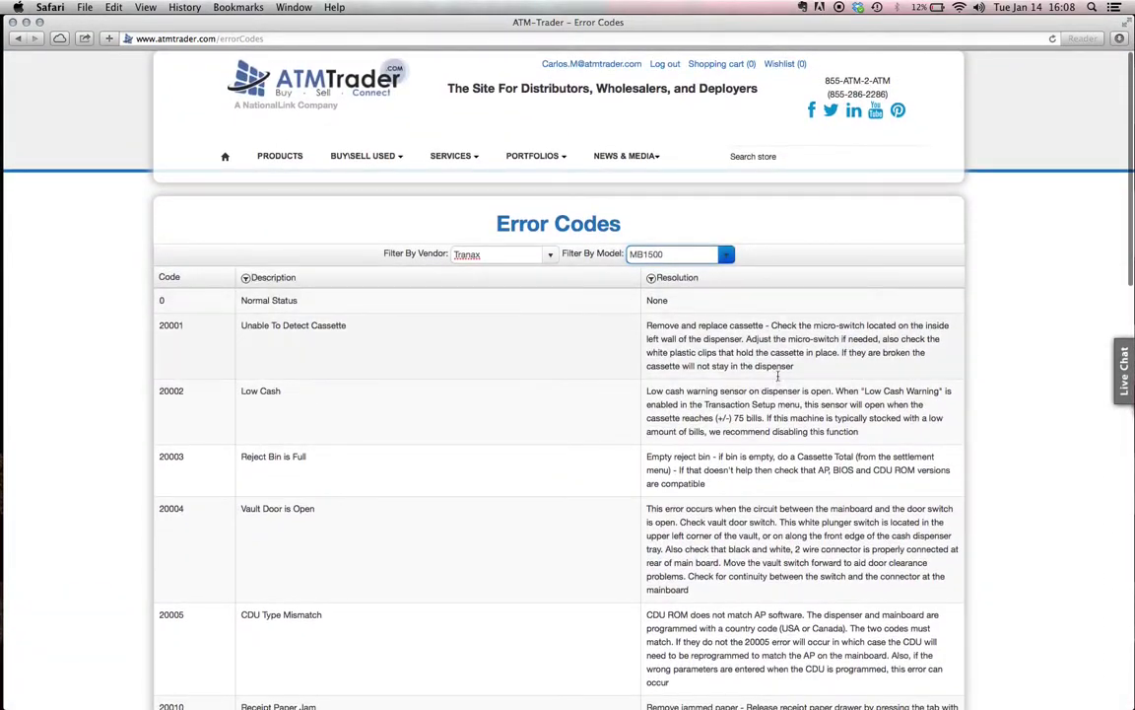
Go back to the ATMTrader home page via the header logo
click(282, 95)
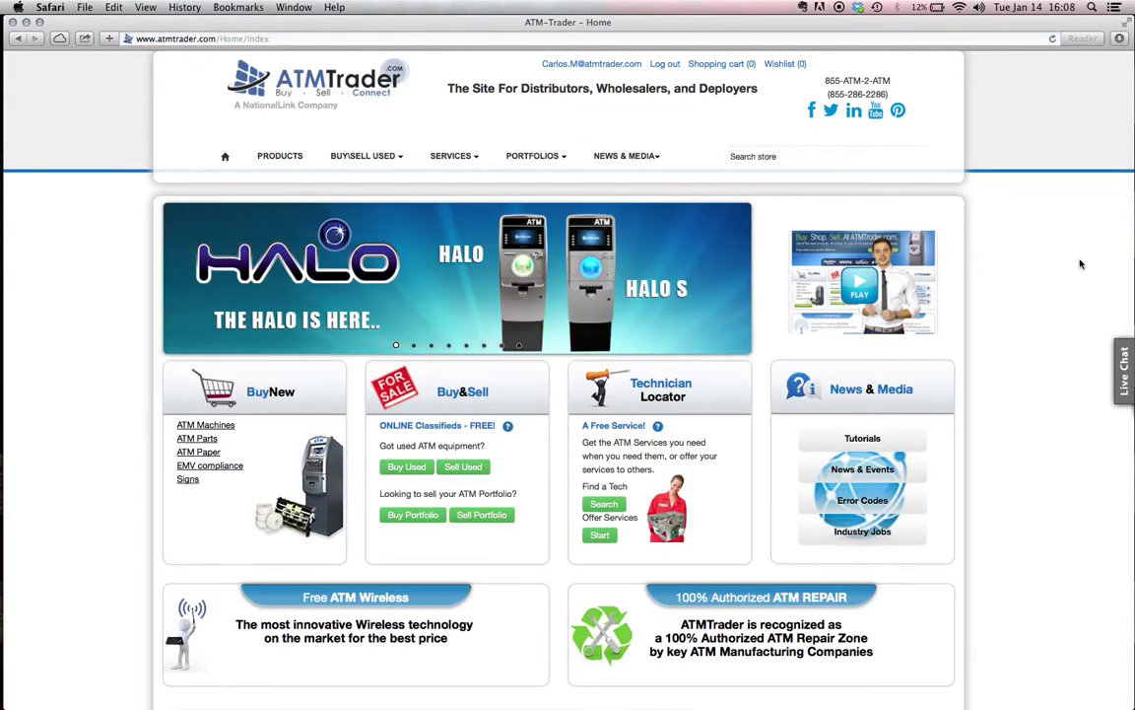